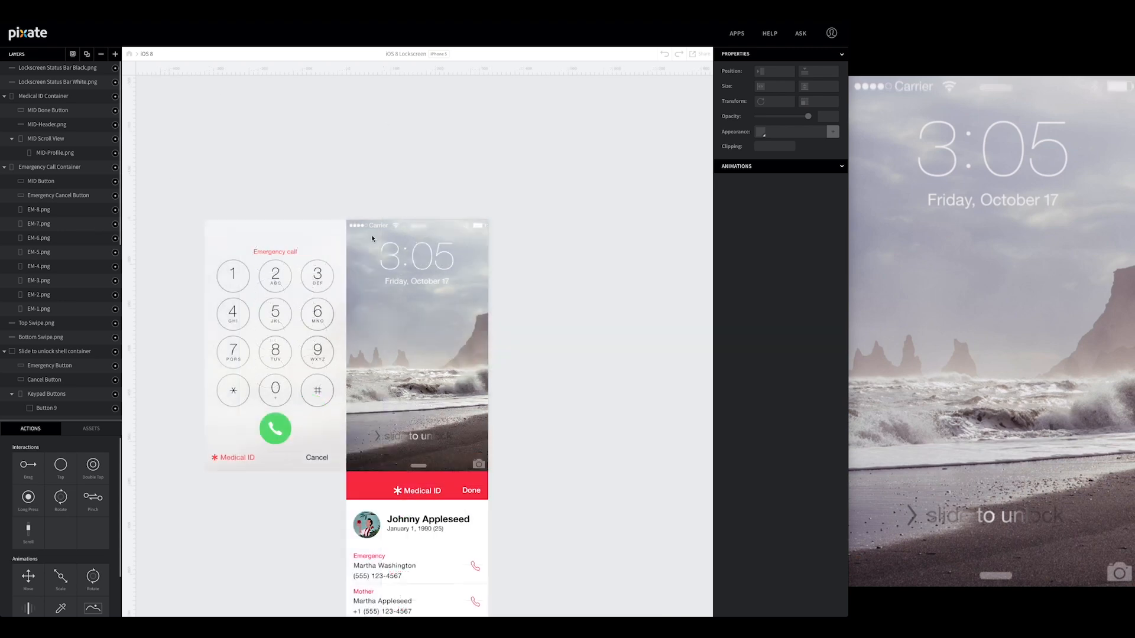
Step: Add a new layer above the lock screen, positioned at about x 0 pt, y -291 pt
{"action": "scroll", "coordinate": [346, 243], "scroll_direction": "up", "scroll_amount": 3}
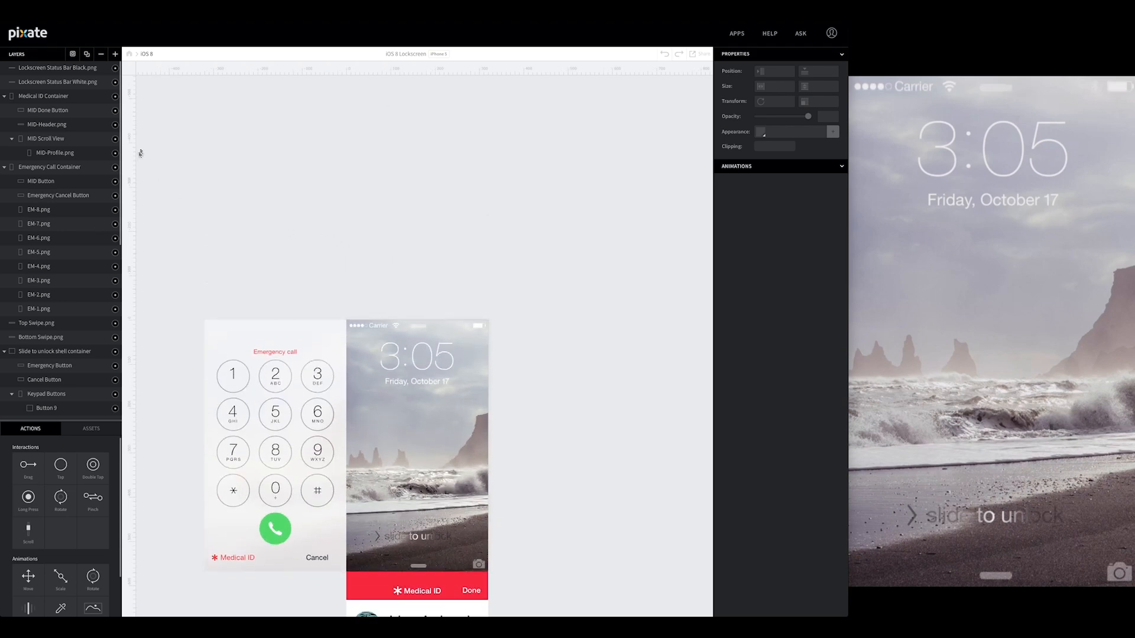
{"action": "left_click_drag", "start_coordinate": [394, 342], "coordinate": [388, 257]}
{"action": "scroll", "coordinate": [390, 238], "scroll_direction": "left", "scroll_amount": 2}
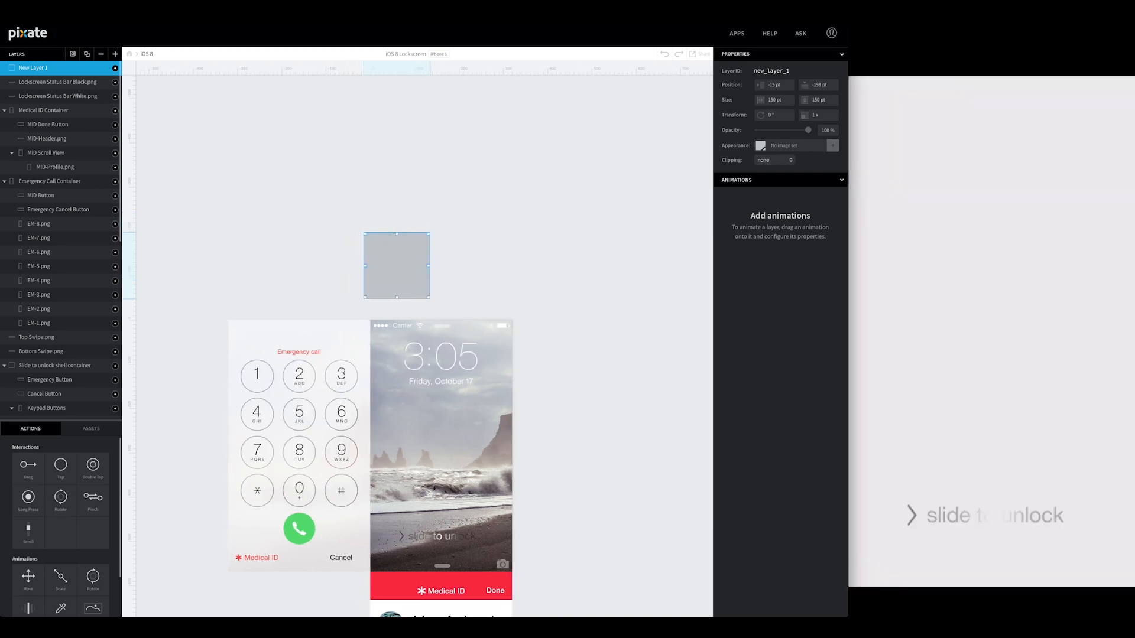
{"action": "left_click_drag", "start_coordinate": [396, 266], "coordinate": [403, 288]}
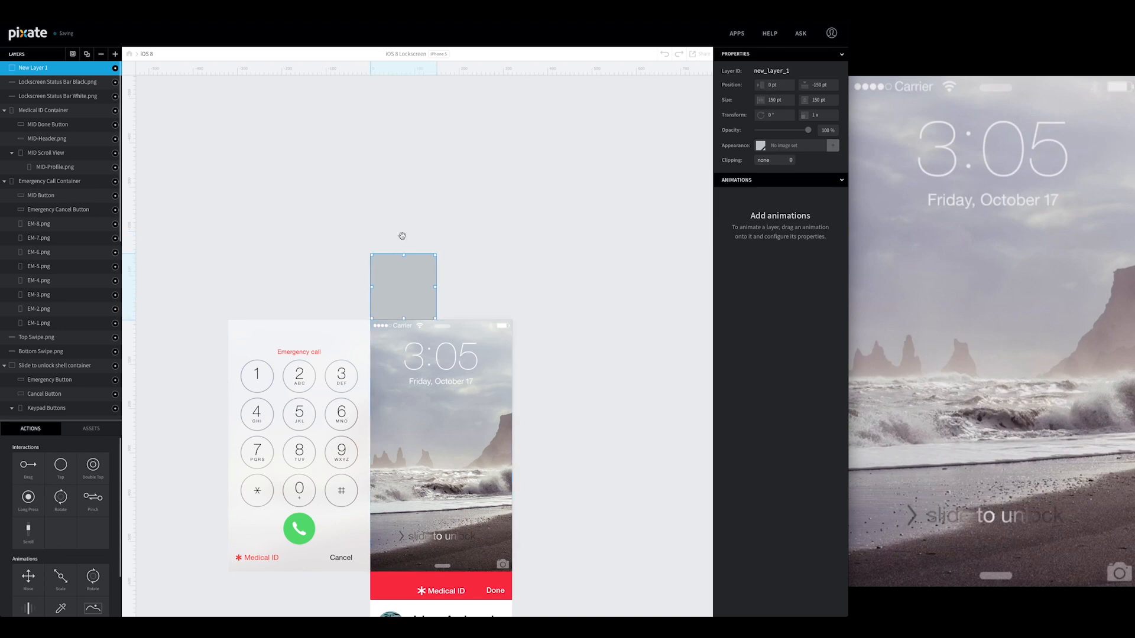
{"action": "scroll", "coordinate": [424, 260], "scroll_direction": "up", "scroll_amount": 1}
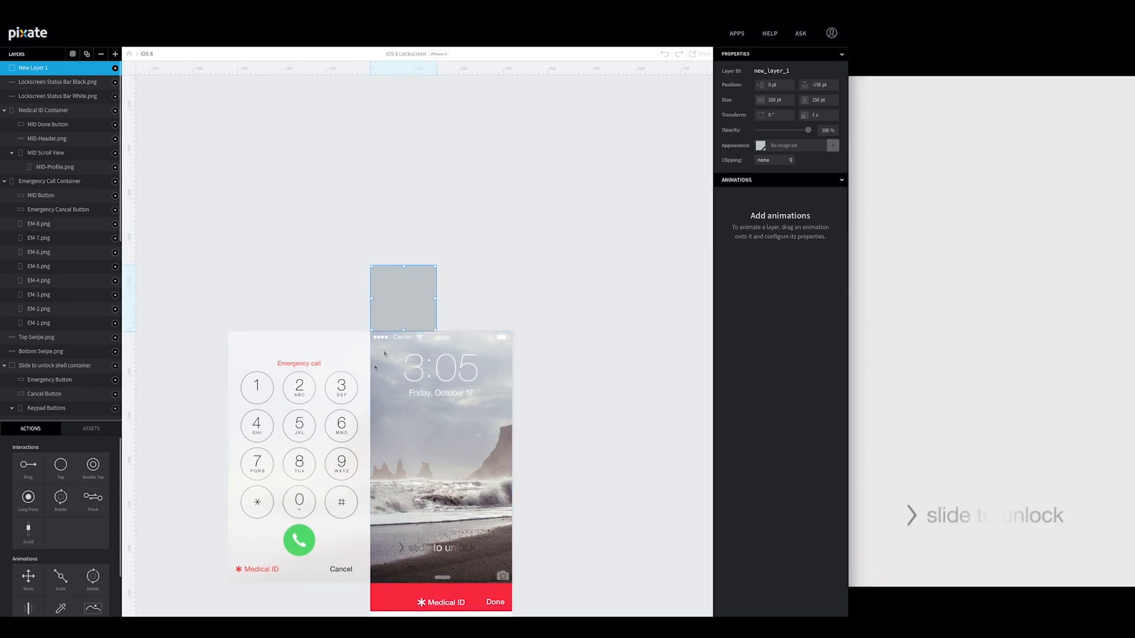
{"action": "scroll", "coordinate": [450, 264], "scroll_direction": "up", "scroll_amount": 5}
{"action": "left_click_drag", "start_coordinate": [399, 387], "coordinate": [403, 329]}
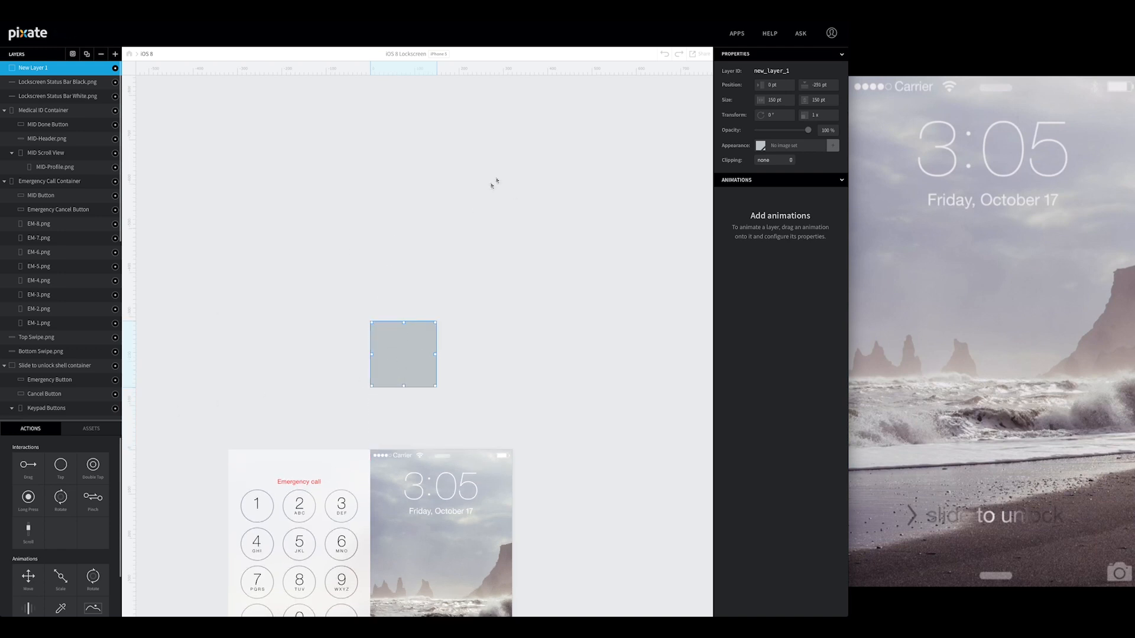
Step: Size the new layer to 320 × 667 pt and set its vertical position to -641 pt
{"action": "left_click", "coordinate": [768, 100]}
{"action": "type", "text": "320"}
{"action": "key", "text": "Tab"}
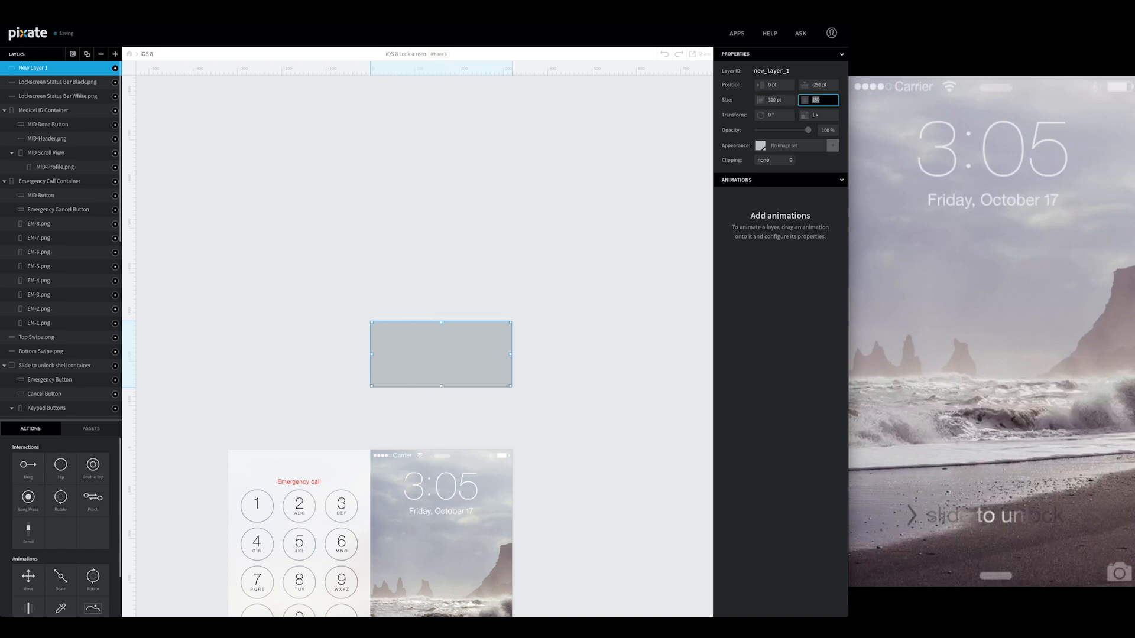
{"action": "type", "text": "667"}
{"action": "key", "text": "Tab"}
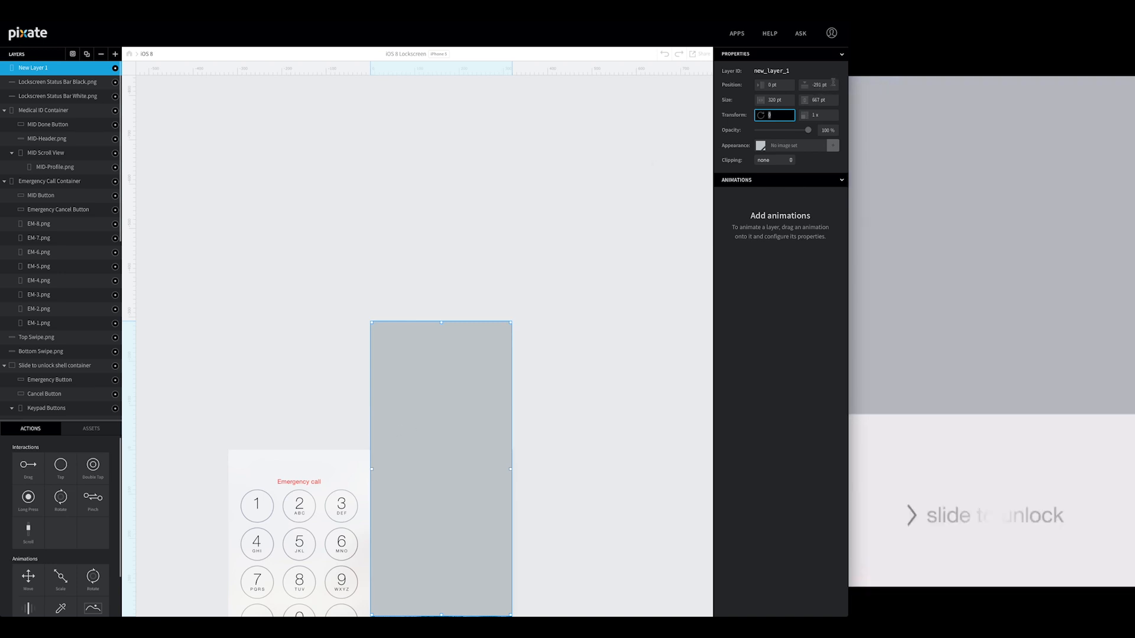
{"action": "left_click", "coordinate": [831, 84]}
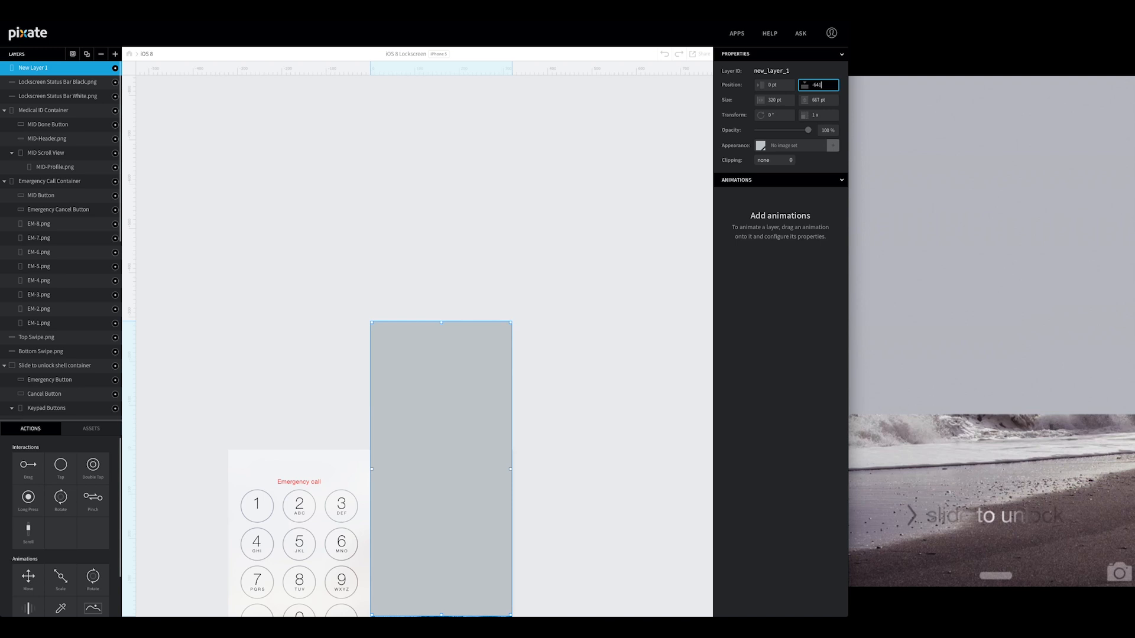
{"action": "key", "text": "Tab"}
Step: Make the new layer's fill transparent and rename it Notification Center Container
{"action": "left_click", "coordinate": [760, 146]}
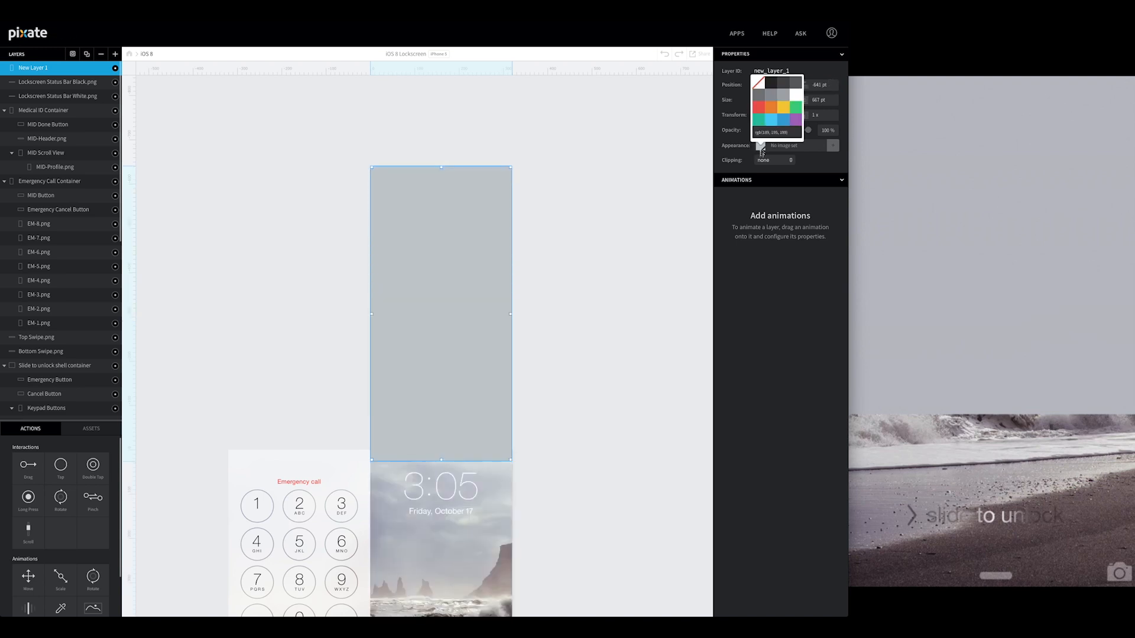
{"action": "left_click", "coordinate": [762, 89]}
{"action": "scroll", "coordinate": [600, 299], "scroll_direction": "down", "scroll_amount": 2}
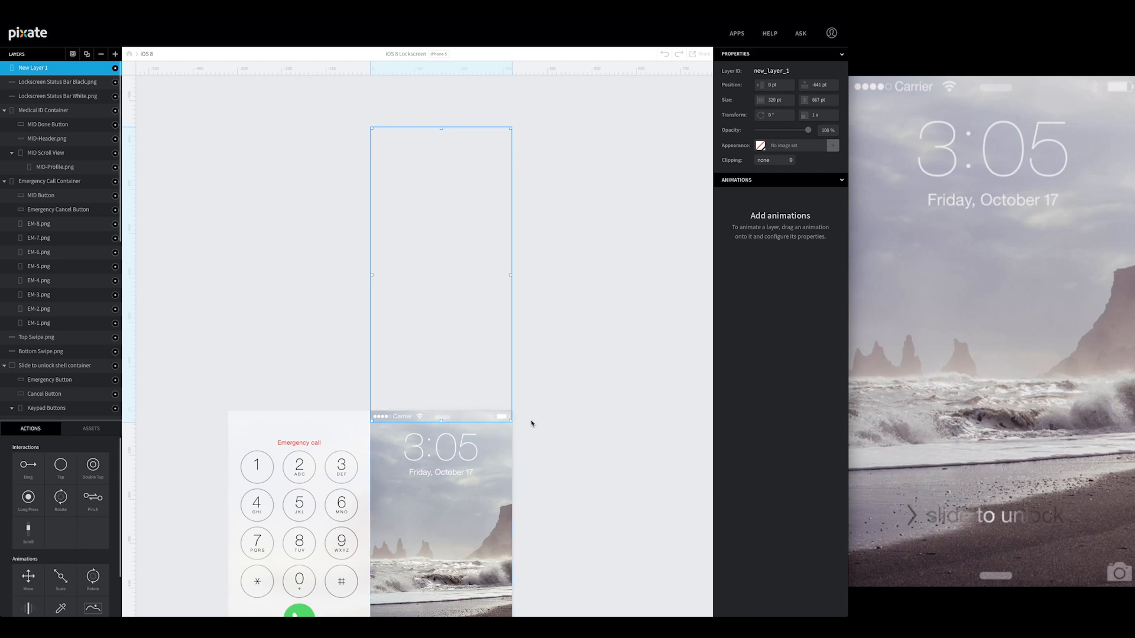
{"action": "double_click", "coordinate": [45, 73]}
{"action": "type", "text": "Notification C"}
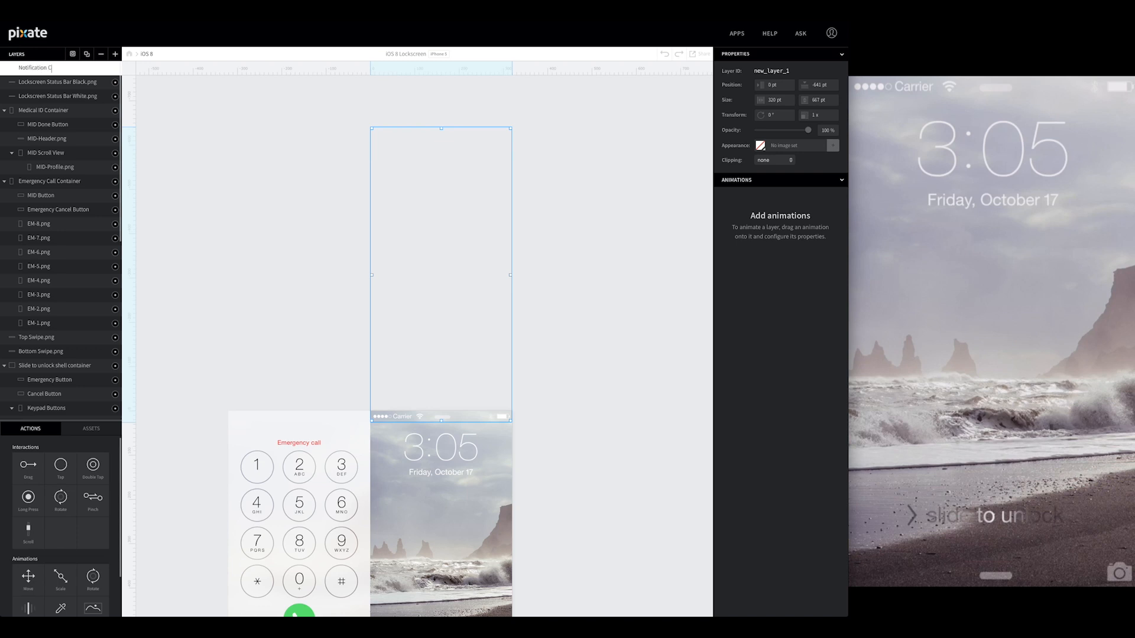
{"action": "type", "text": "enter Container"}
{"action": "key", "text": "Return"}
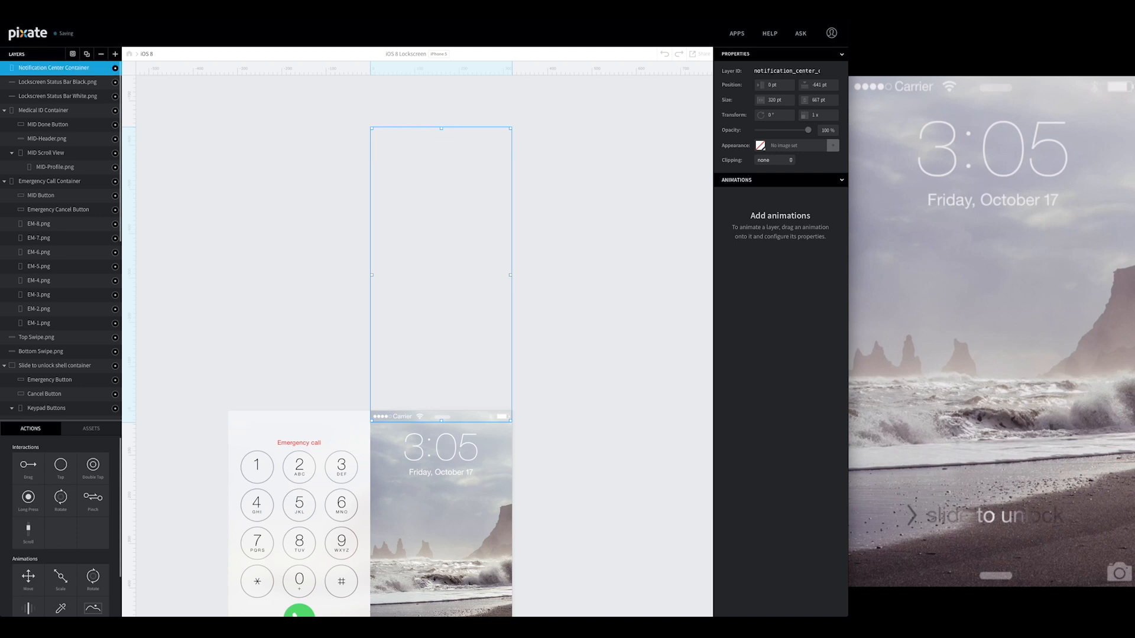
Step: Add a Drag interaction to Notification Center Container, restricted to vertical movement with a top-edge maximum position of 0 pt
{"action": "left_click_drag", "start_coordinate": [28, 464], "coordinate": [54, 67]}
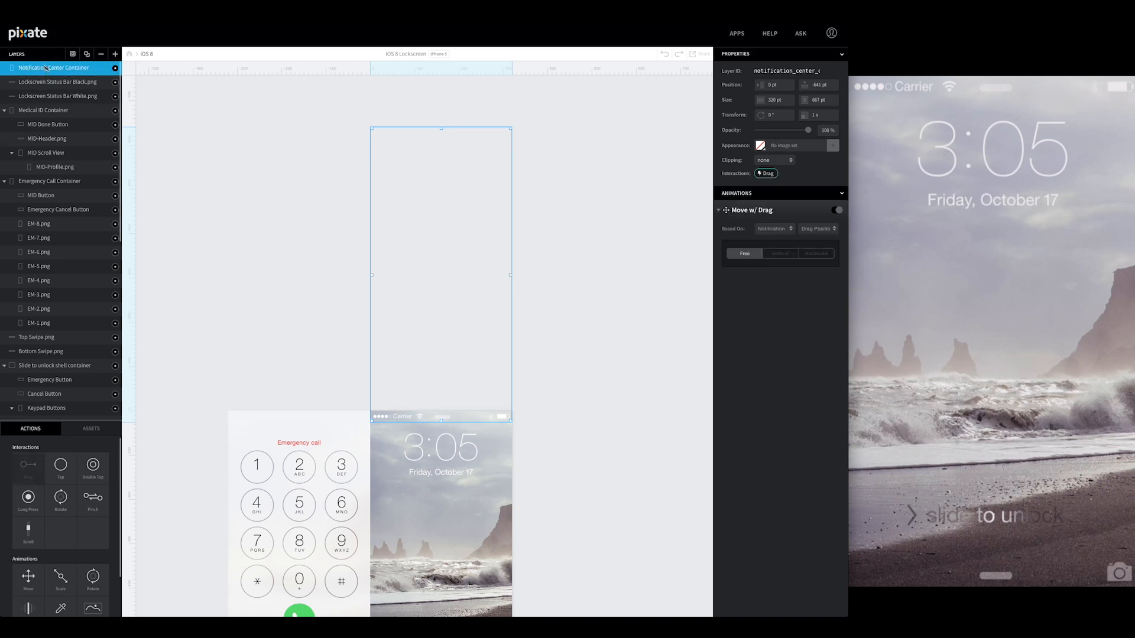
{"action": "left_click", "coordinate": [781, 254]}
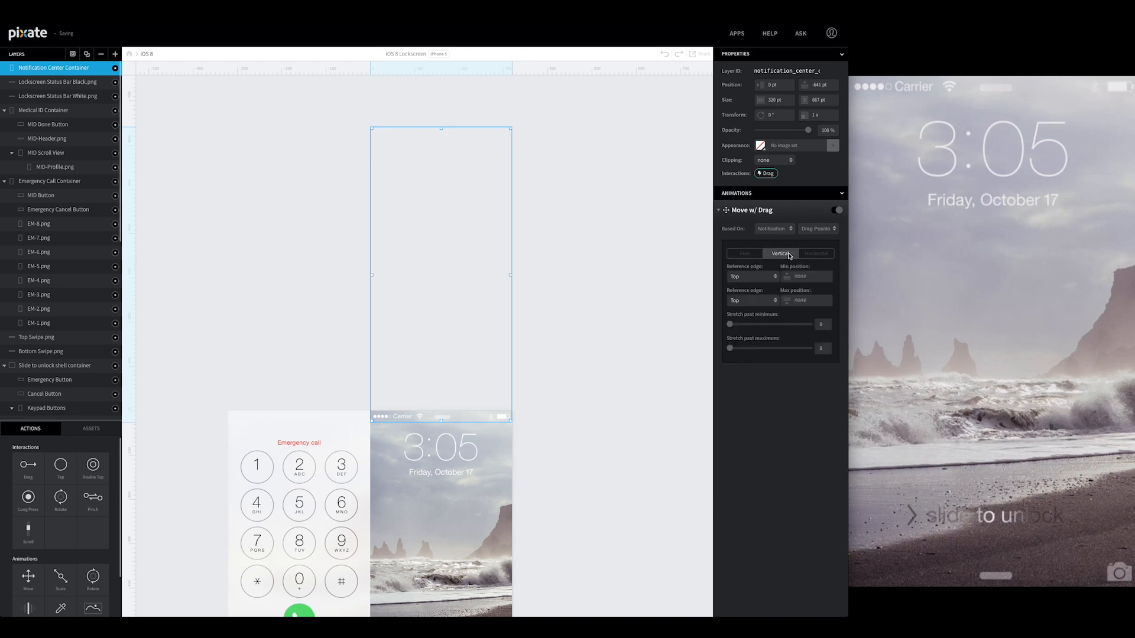
{"action": "left_click", "coordinate": [822, 301]}
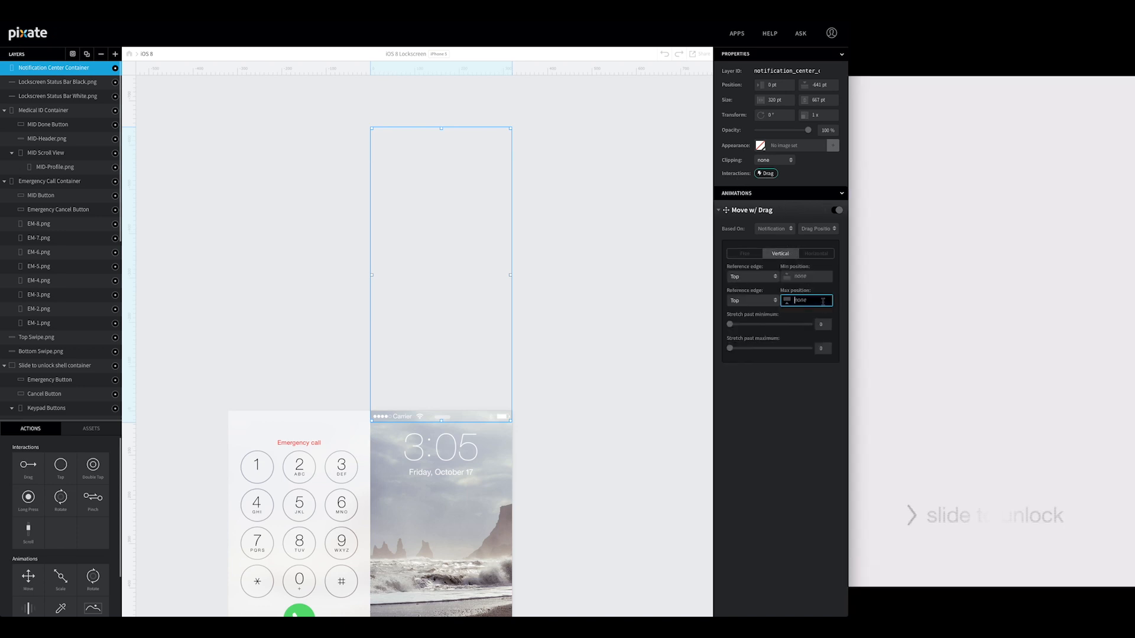
{"action": "type", "text": "0"}
{"action": "key", "text": "Return"}
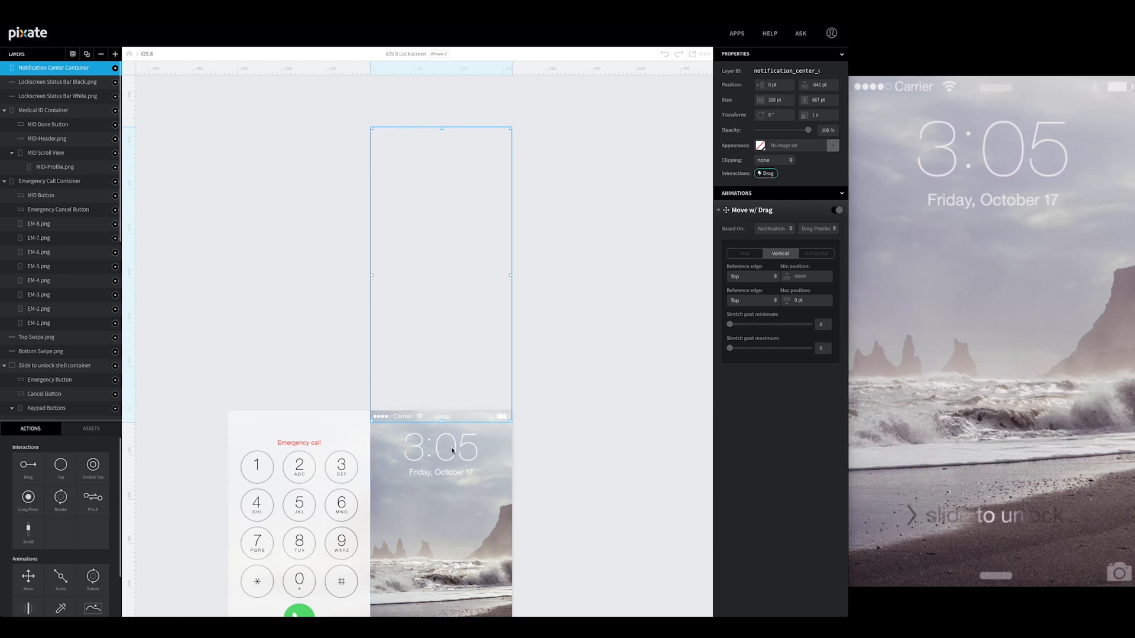
Step: Place the NC-Footer.png asset above the lock screen at about x 0 pt, y -178 pt
{"action": "scroll", "coordinate": [453, 450], "scroll_direction": "down", "scroll_amount": 1}
{"action": "scroll", "coordinate": [33, 405], "scroll_direction": "down", "scroll_amount": 1}
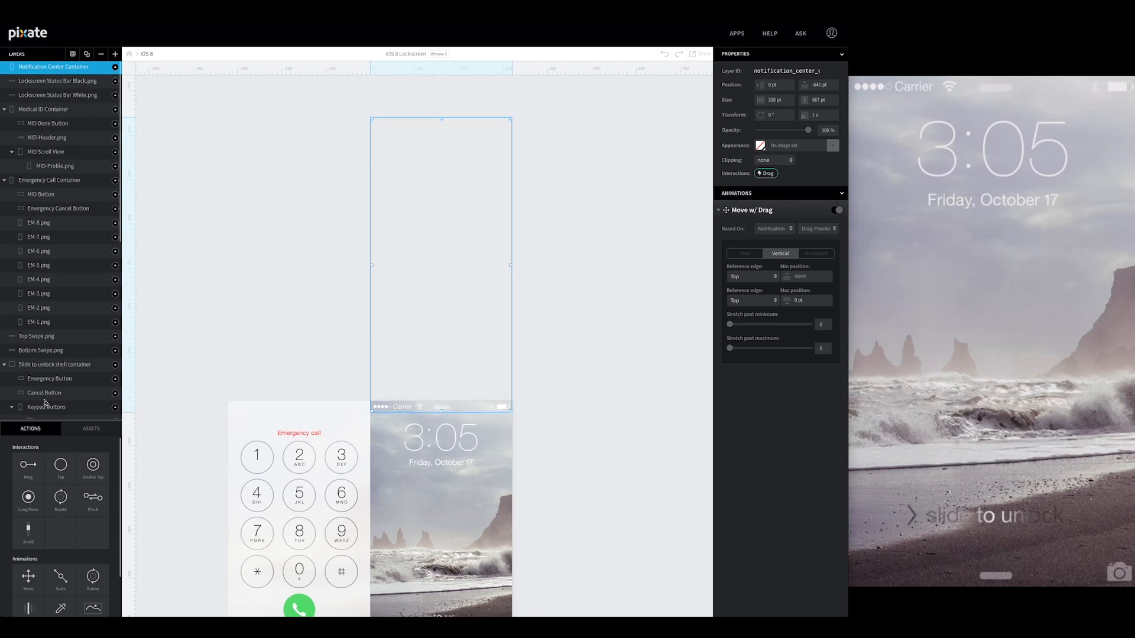
{"action": "left_click", "coordinate": [82, 428]}
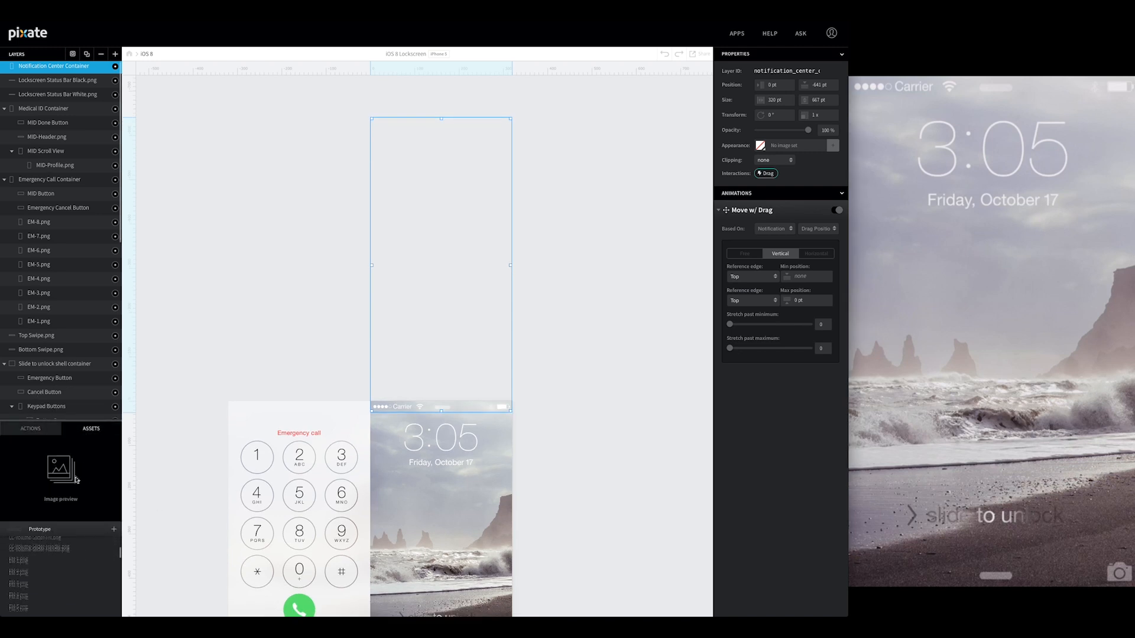
{"action": "left_click_drag", "start_coordinate": [77, 421], "coordinate": [76, 231]}
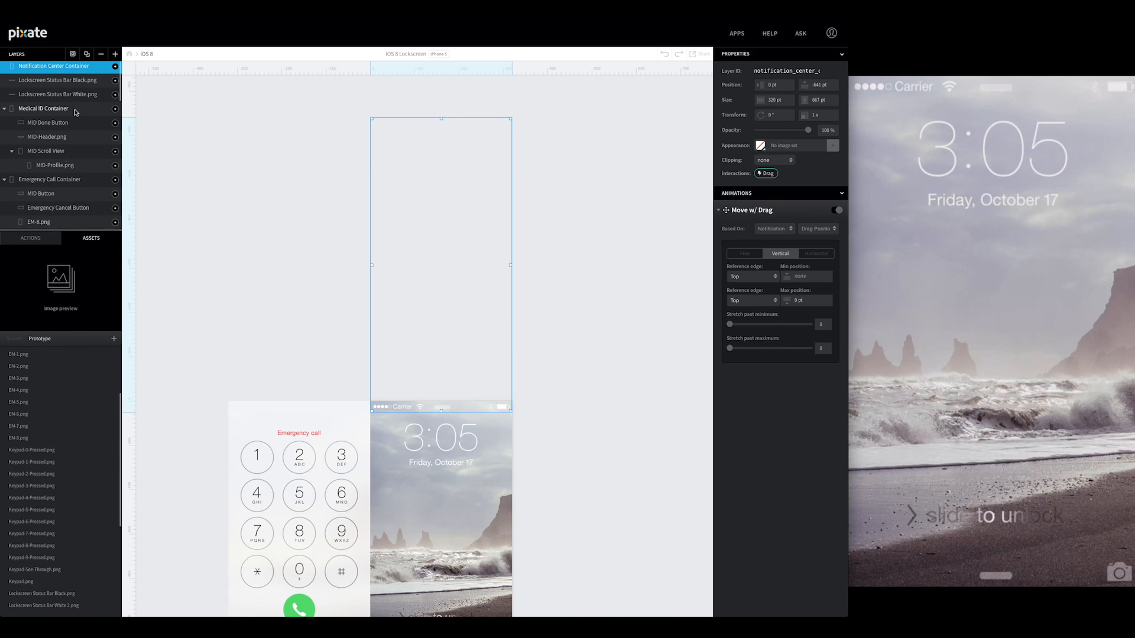
{"action": "scroll", "coordinate": [55, 534], "scroll_direction": "down", "scroll_amount": 5}
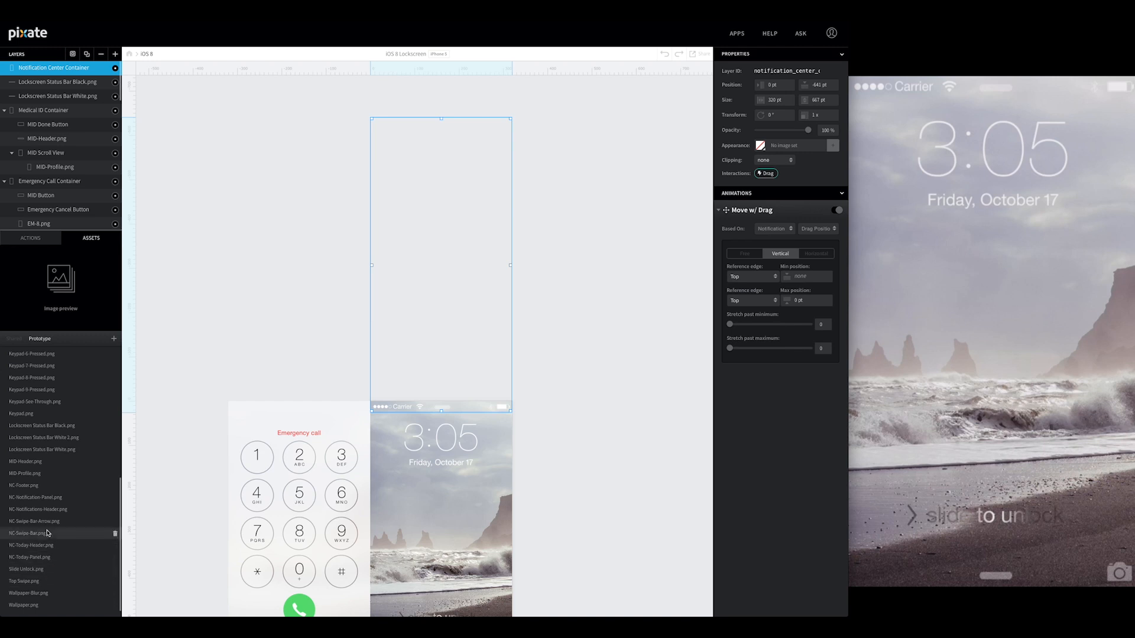
{"action": "left_click_drag", "start_coordinate": [40, 488], "coordinate": [471, 328]}
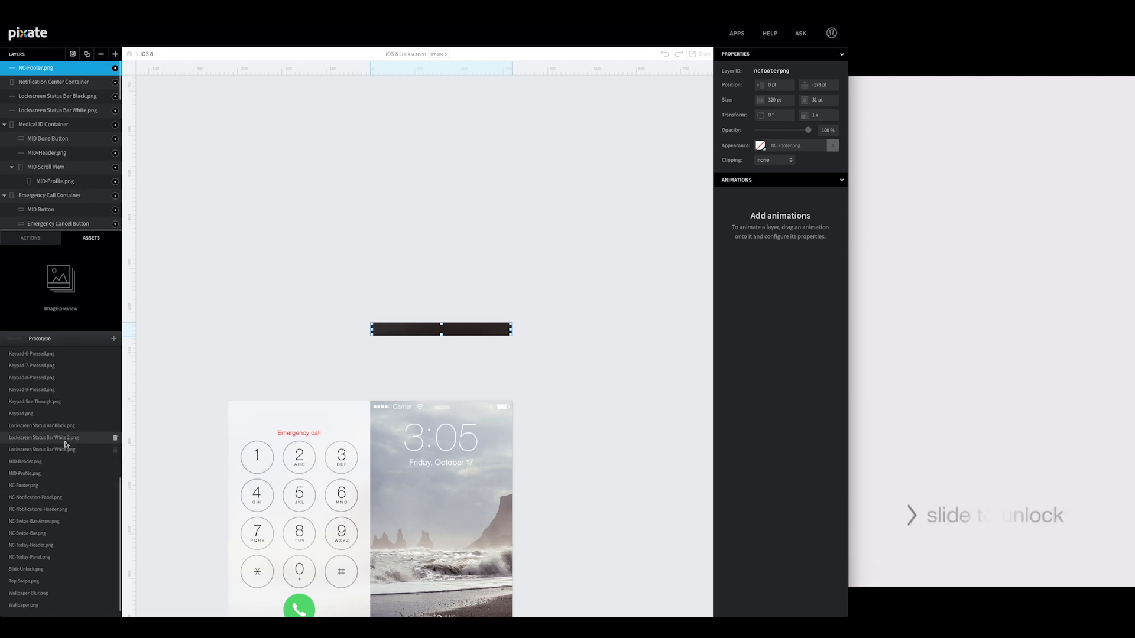
Step: Place Lockscreen Status Bar White 2.png, NC-Notifications-Header.png and NC-Today-Header.png above the lock screen, and nest them with the footer in Notification Center Container
{"action": "left_click", "coordinate": [55, 441]}
{"action": "left_click_drag", "start_coordinate": [56, 441], "coordinate": [418, 158]}
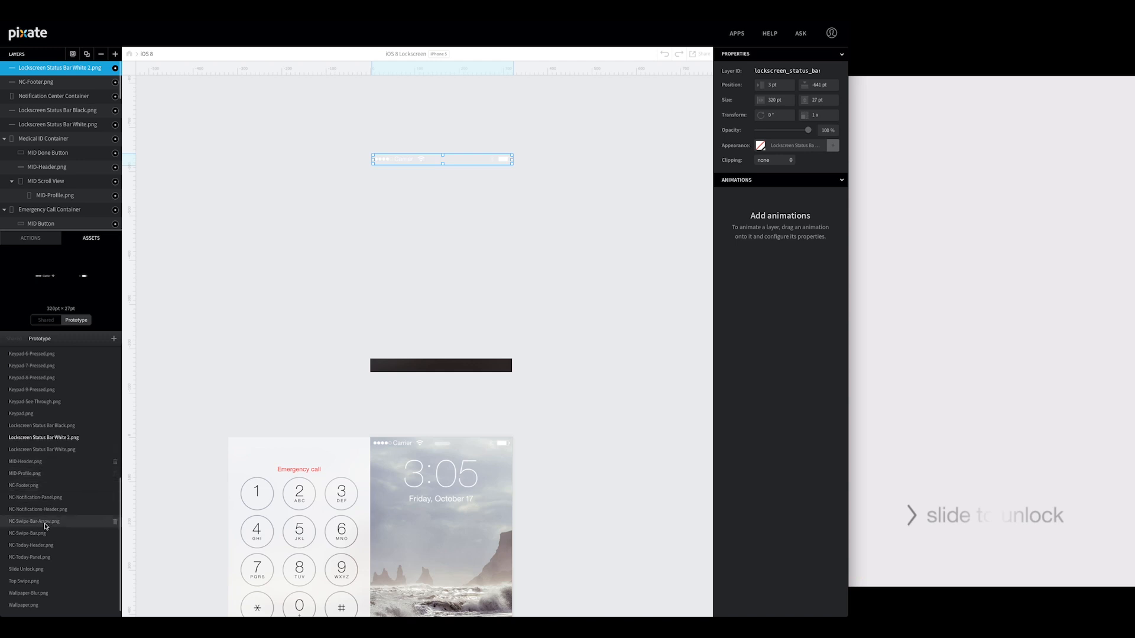
{"action": "left_click_drag", "start_coordinate": [47, 510], "coordinate": [438, 190]}
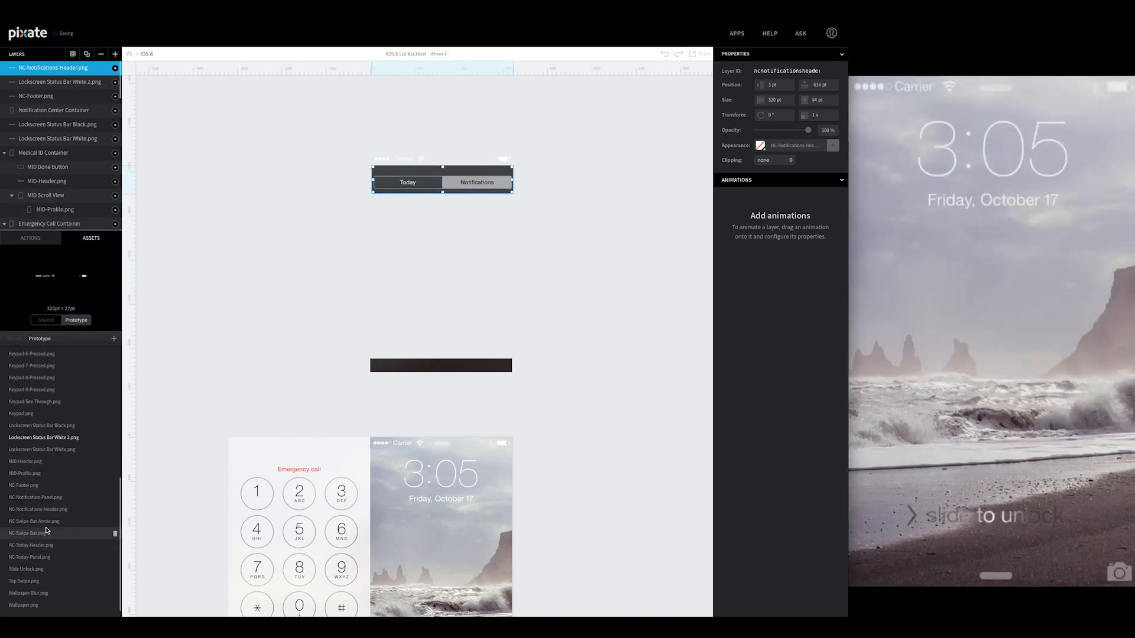
{"action": "left_click_drag", "start_coordinate": [36, 545], "coordinate": [452, 175]}
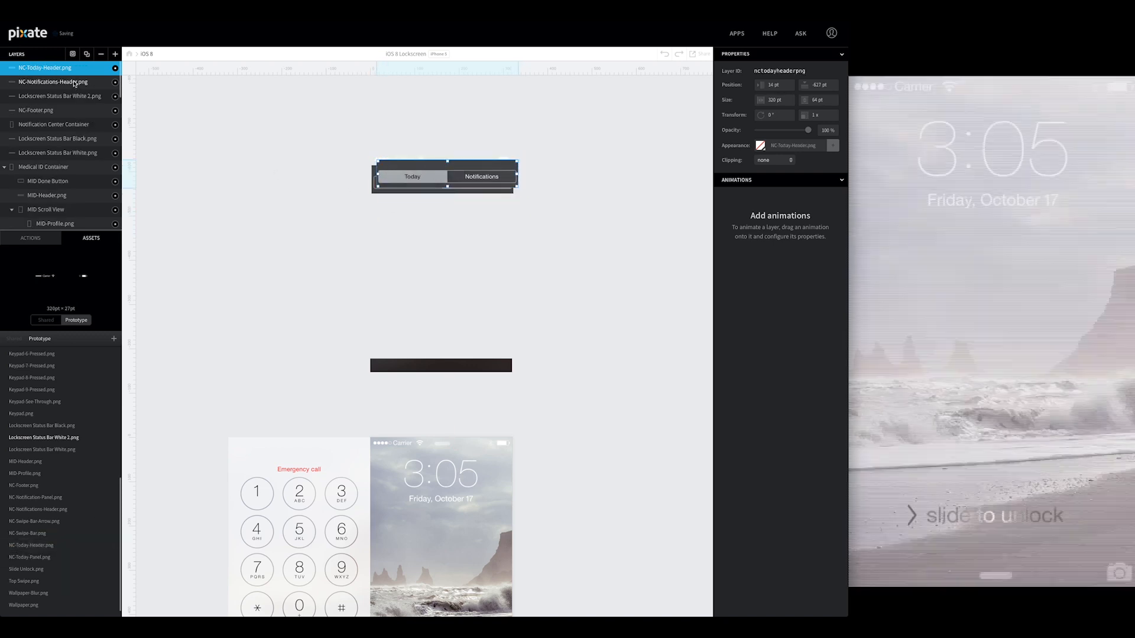
{"action": "left_click_drag", "start_coordinate": [69, 68], "coordinate": [70, 95]}
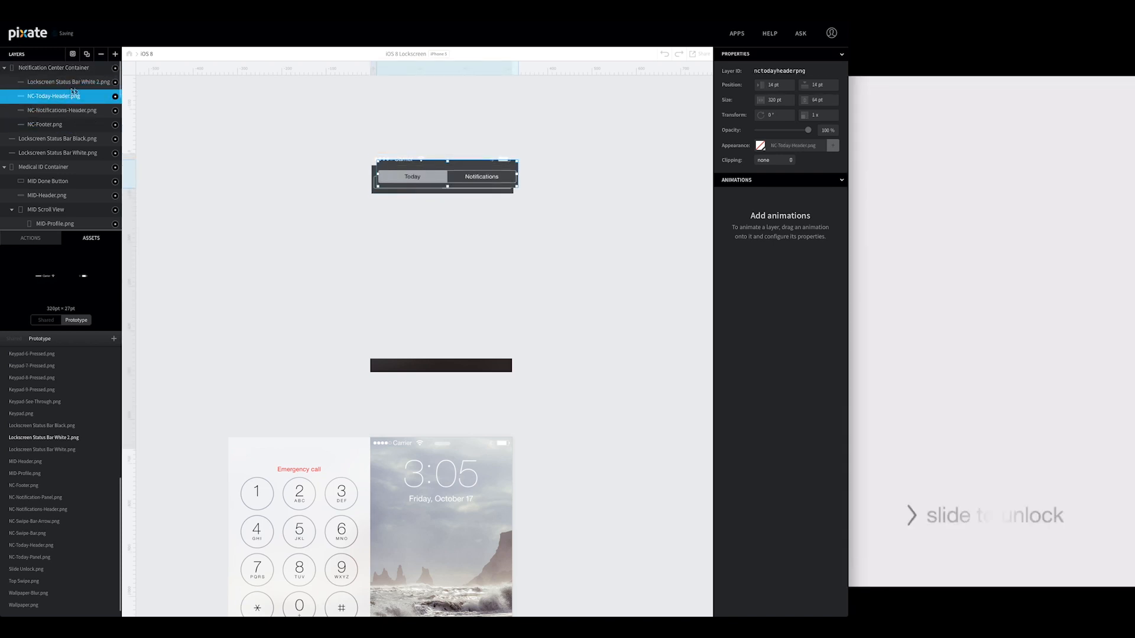
Step: Move NC-Today-Header.png down clear of the white status bar, and align the status bar with the container's left edge
{"action": "left_click", "coordinate": [481, 176]}
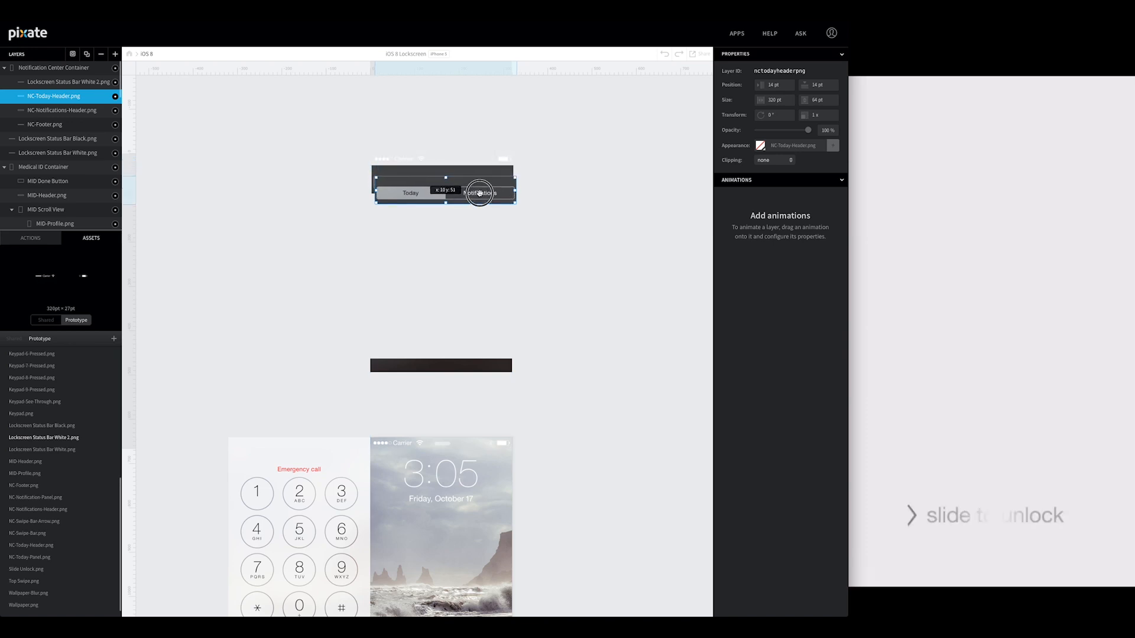
{"action": "left_click", "coordinate": [445, 161]}
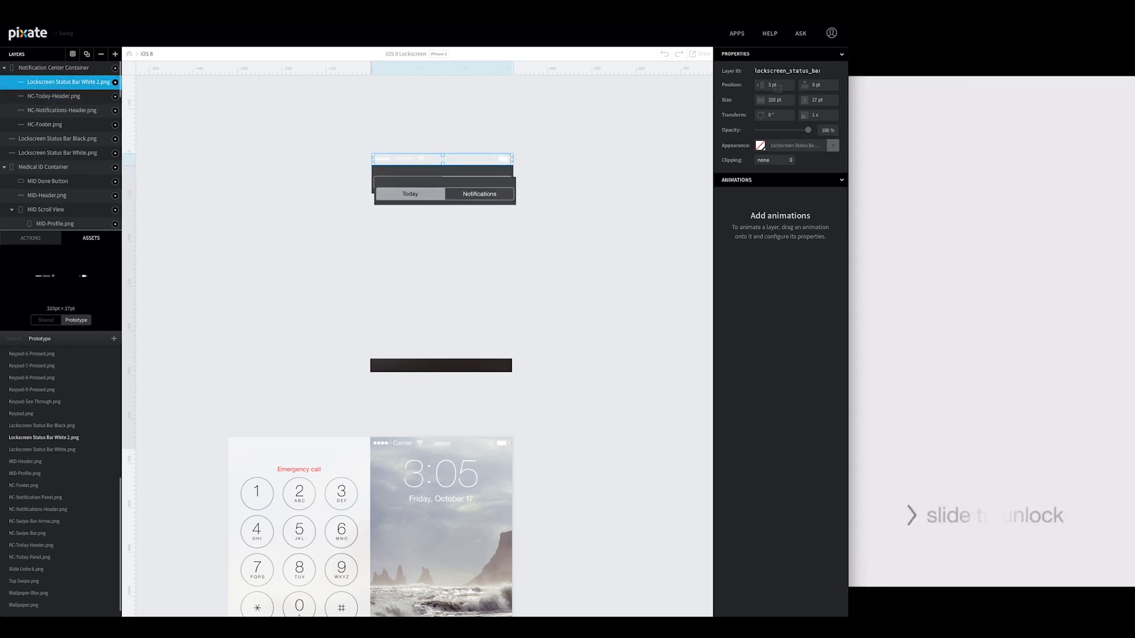
{"action": "left_click", "coordinate": [781, 86]}
{"action": "key", "text": "Tab"}
Step: Stack NC-Notifications-Header.png and NC-Today-Header.png directly below the status bar at x 0 pt, y 27 pt
{"action": "left_click", "coordinate": [56, 96]}
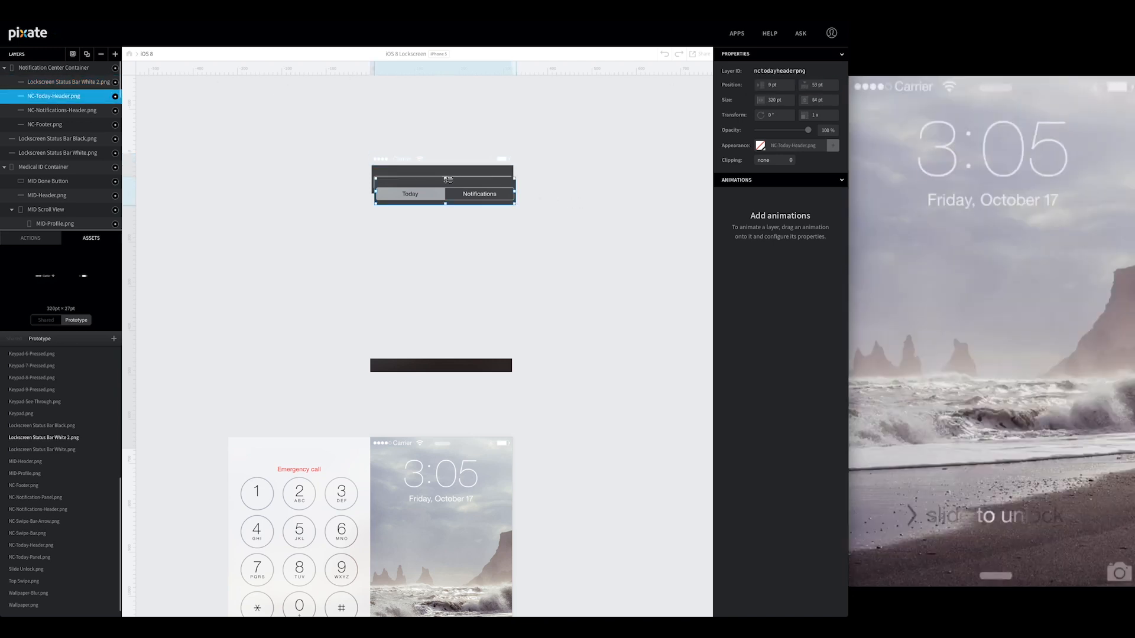
{"action": "left_click_drag", "start_coordinate": [444, 189], "coordinate": [437, 224]}
{"action": "left_click", "coordinate": [62, 110]}
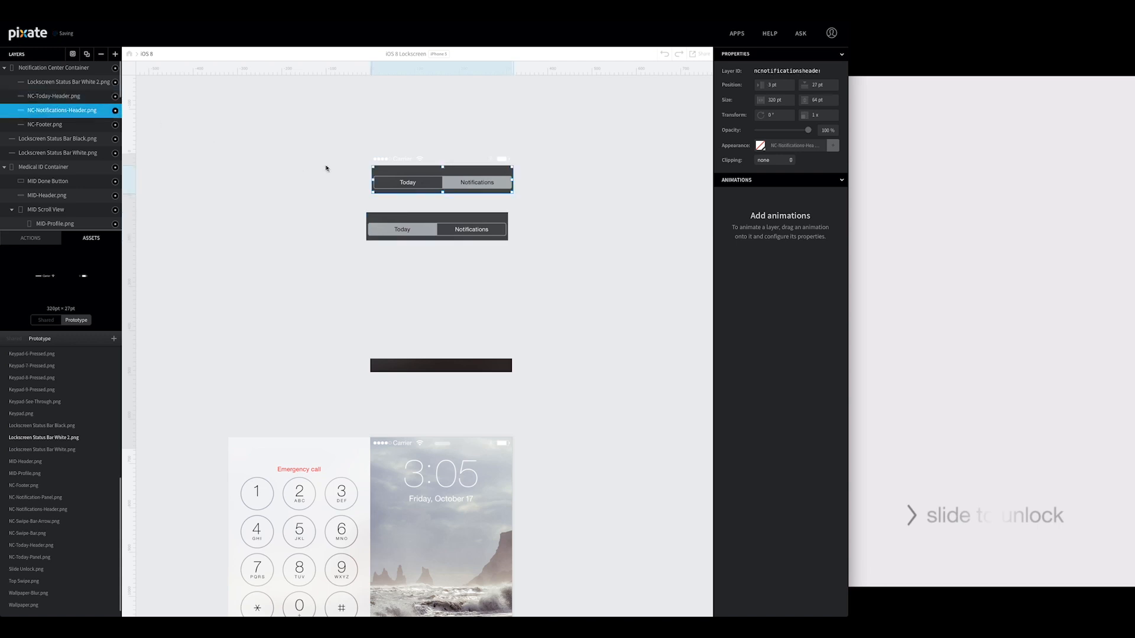
{"action": "left_click_drag", "start_coordinate": [421, 182], "coordinate": [420, 183]}
{"action": "left_click_drag", "start_coordinate": [467, 225], "coordinate": [471, 182]}
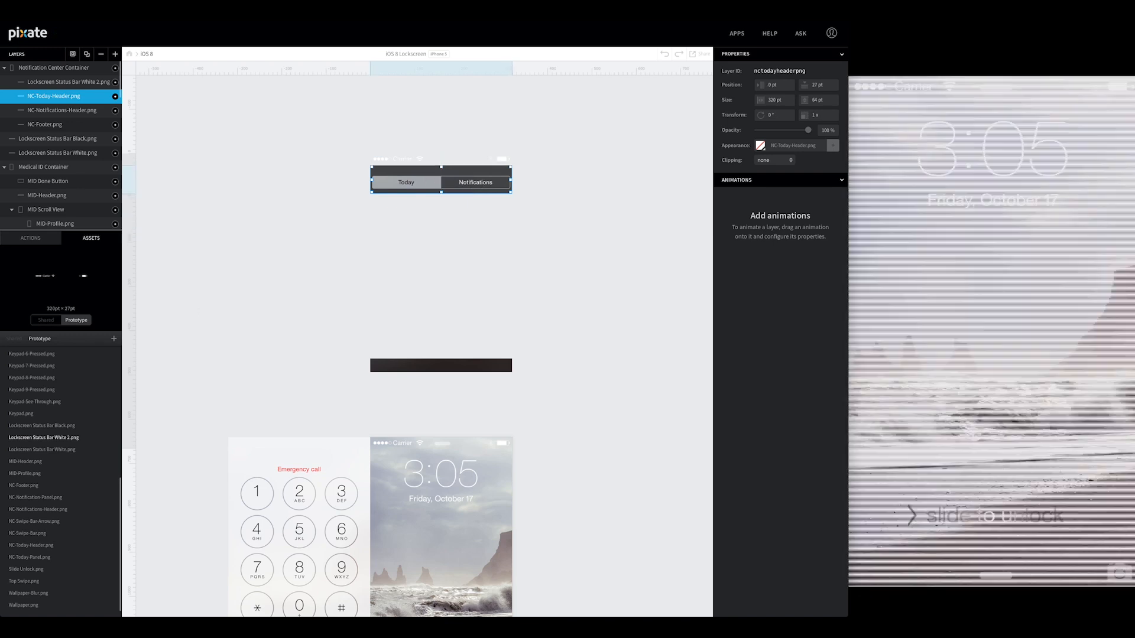
Step: Move NC-Footer.png down within the container to about y 537 pt
{"action": "left_click_drag", "start_coordinate": [434, 372], "coordinate": [436, 401]}
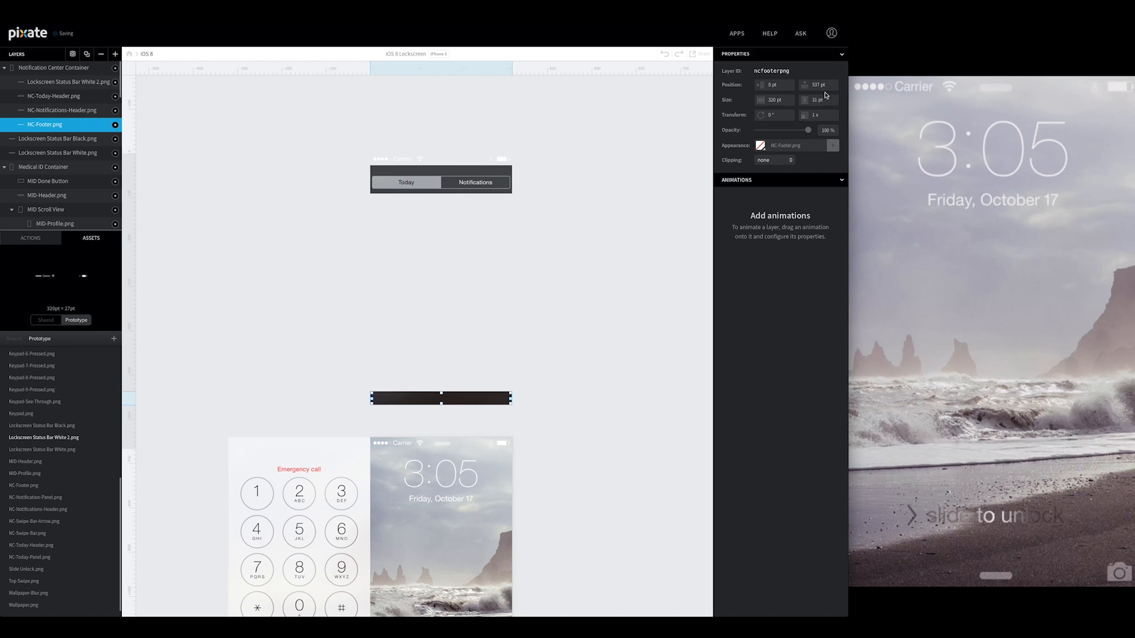
{"action": "key", "text": "Down"}
Step: Add a 320 × 447 pt layer at x 0 pt, y 91 pt between headers and footer, ordered above NC-Footer.png in the container
{"action": "left_click", "coordinate": [115, 53]}
{"action": "left_click_drag", "start_coordinate": [389, 476], "coordinate": [387, 221]}
{"action": "left_click_drag", "start_coordinate": [56, 68], "coordinate": [58, 134]}
{"action": "left_click_drag", "start_coordinate": [436, 258], "coordinate": [511, 390]}
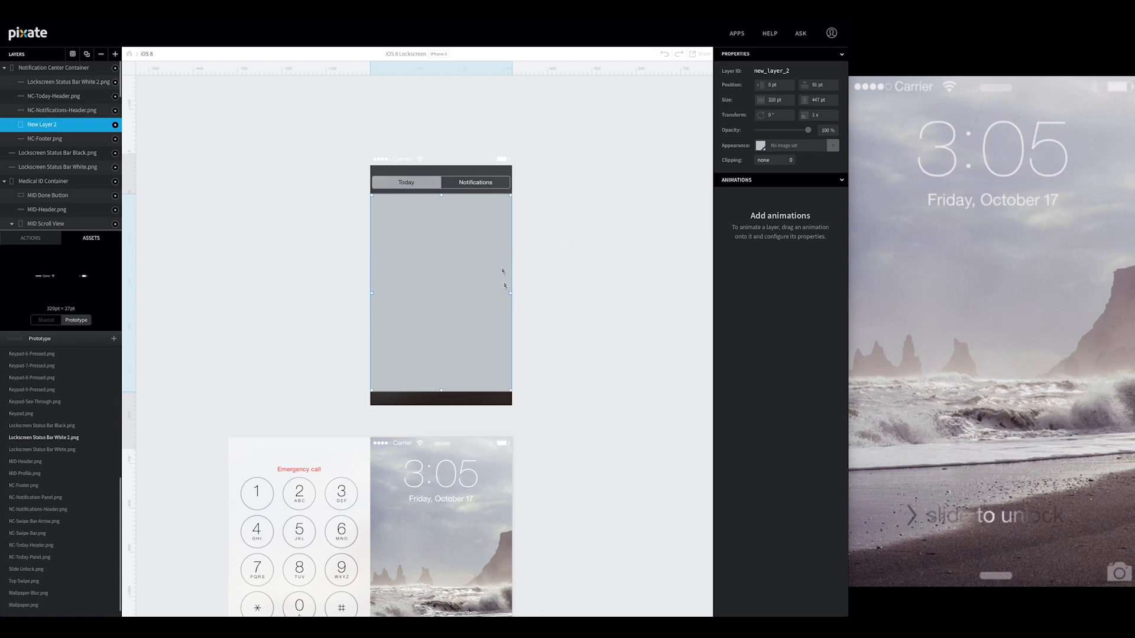
Step: Rename the new layer Notification Center Clipping Mask and make its fill transparent
{"action": "double_click", "coordinate": [50, 126]}
{"action": "type", "text": "No"}
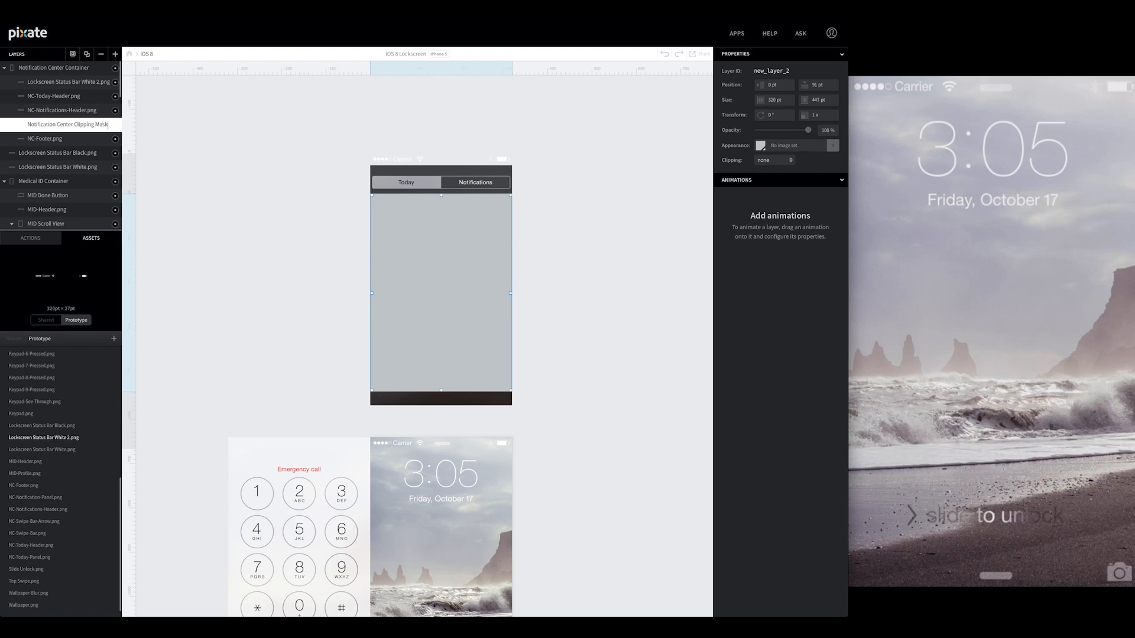
{"action": "left_click", "coordinate": [762, 145]}
{"action": "left_click", "coordinate": [770, 93]}
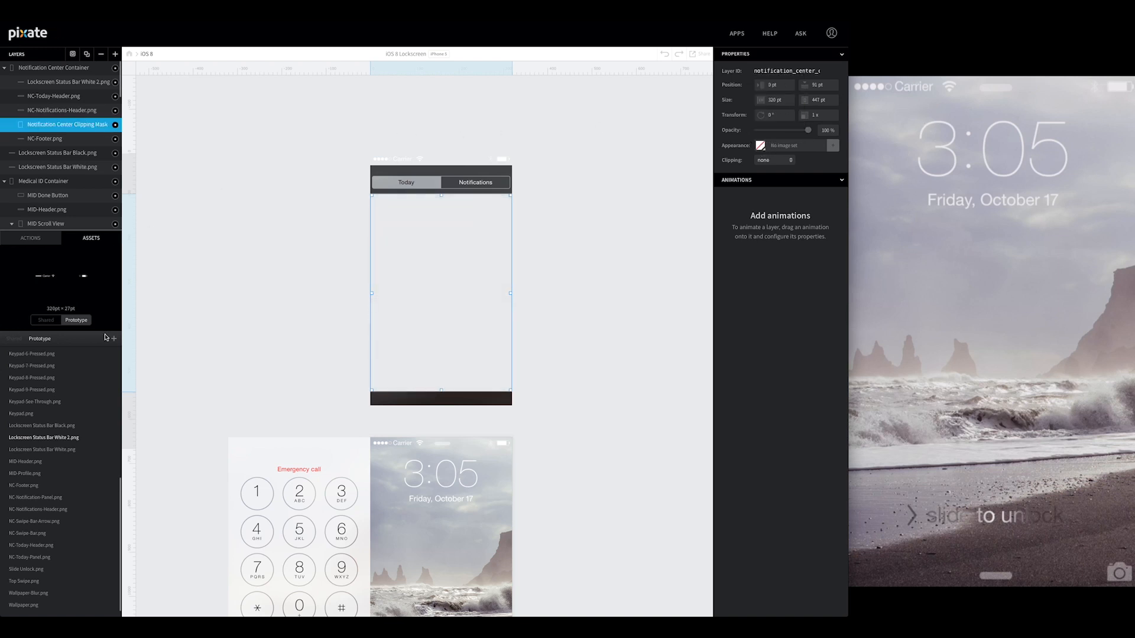
Step: Place the NC-Today-Panel.png asset below the header at about x 1 pt, y -551 pt
{"action": "left_click", "coordinate": [37, 559]}
{"action": "left_click_drag", "start_coordinate": [37, 562], "coordinate": [443, 318]}
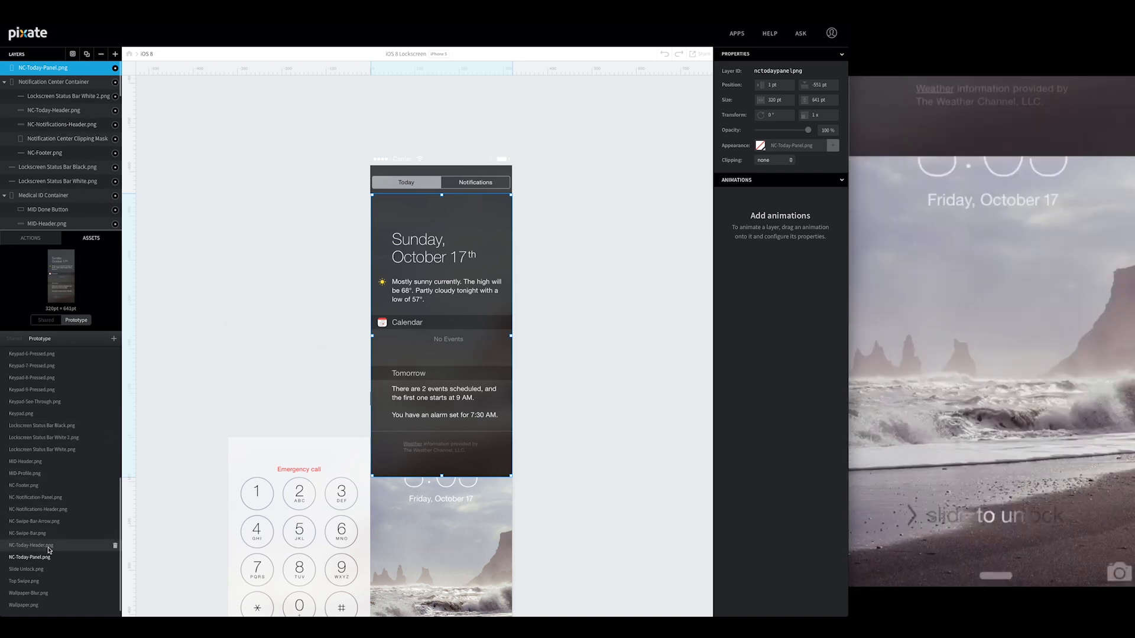
Step: Place the NC-Notification-Panel.png asset below the header and nest it with NC-Today-Panel.png inside Notification Center Clipping Mask
{"action": "left_click_drag", "start_coordinate": [54, 503], "coordinate": [435, 310]}
{"action": "left_click_drag", "start_coordinate": [86, 68], "coordinate": [83, 152]}
{"action": "left_click_drag", "start_coordinate": [76, 69], "coordinate": [62, 149]}
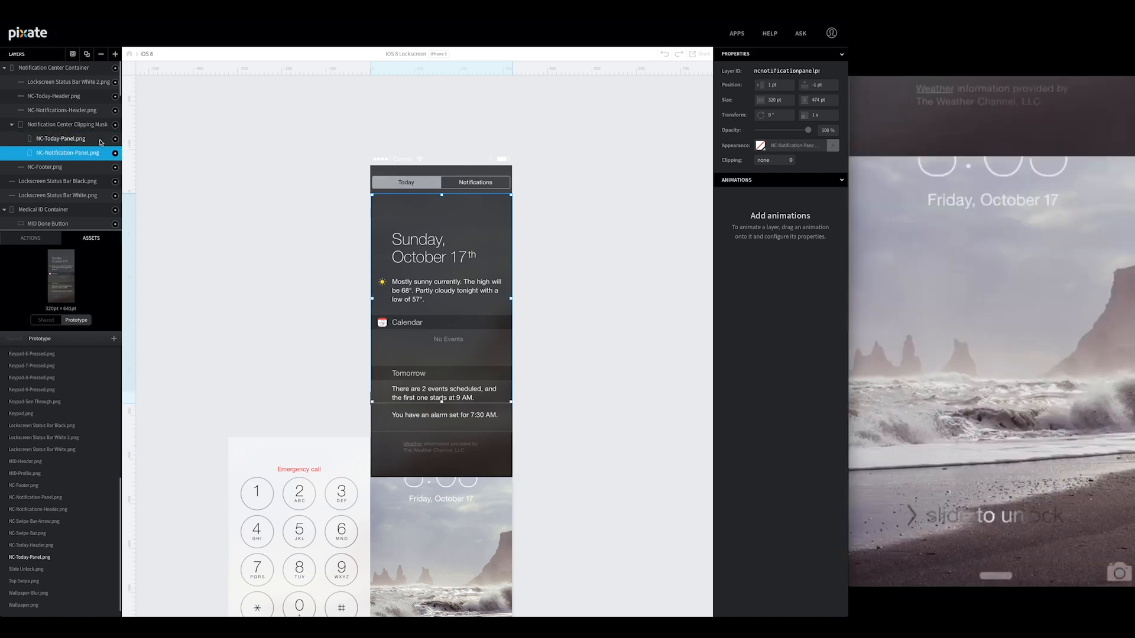
Step: Move NC-Today-Panel.png to x 0 pt, y -91 pt and NC-Notifications-Header.png to x 0 pt, y 0 pt
{"action": "left_click", "coordinate": [85, 139]}
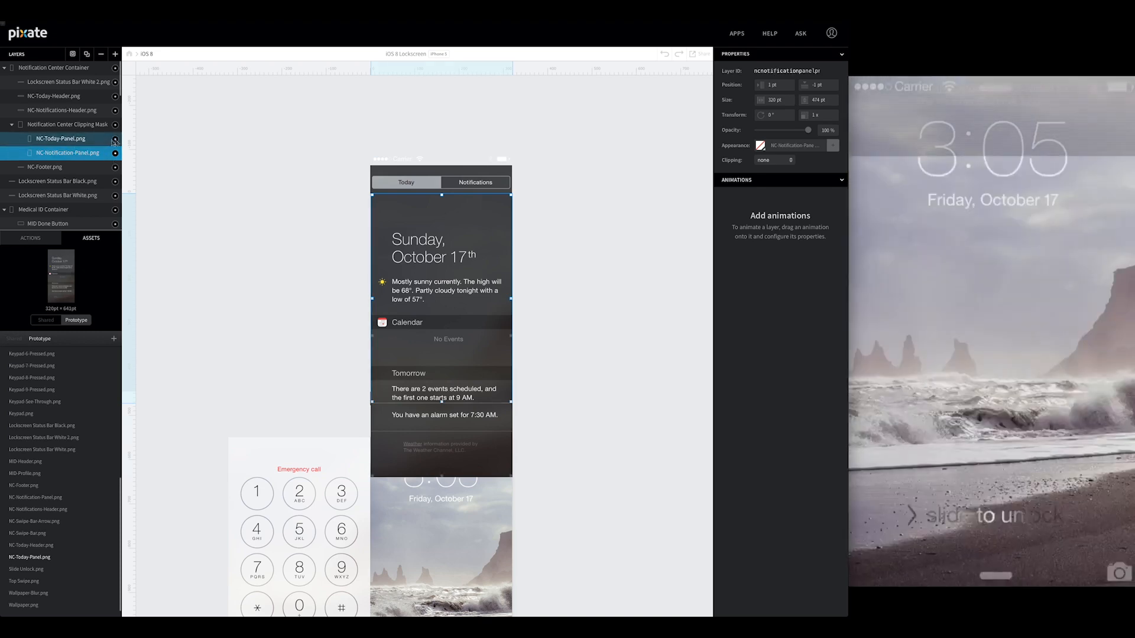
{"action": "left_click_drag", "start_coordinate": [431, 257], "coordinate": [431, 258]}
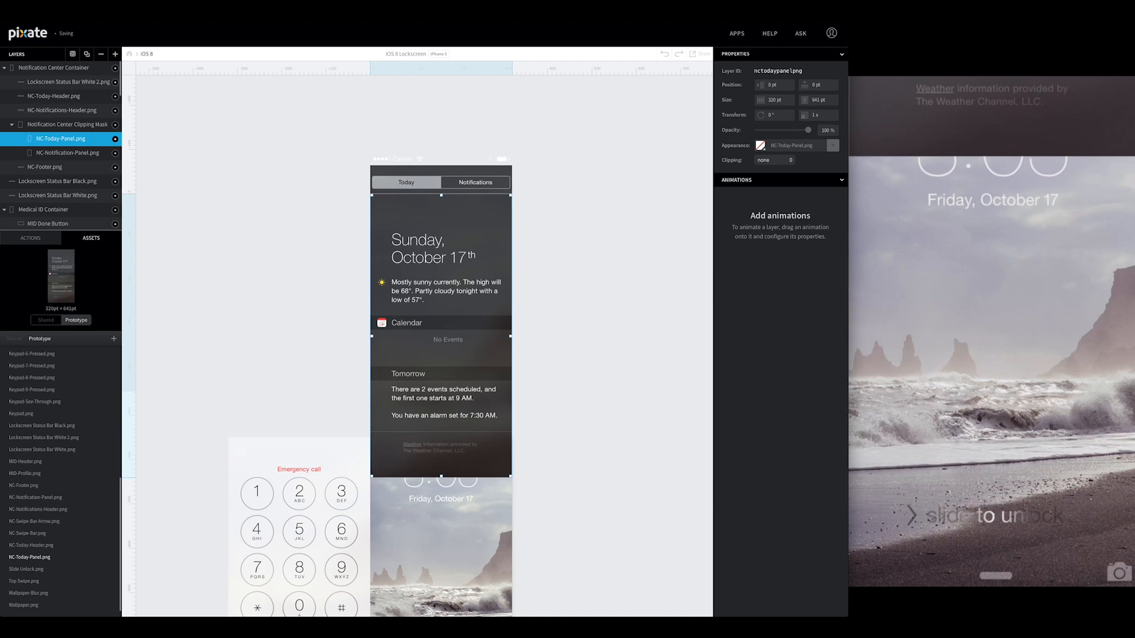
{"action": "left_click_drag", "start_coordinate": [404, 284], "coordinate": [407, 251]}
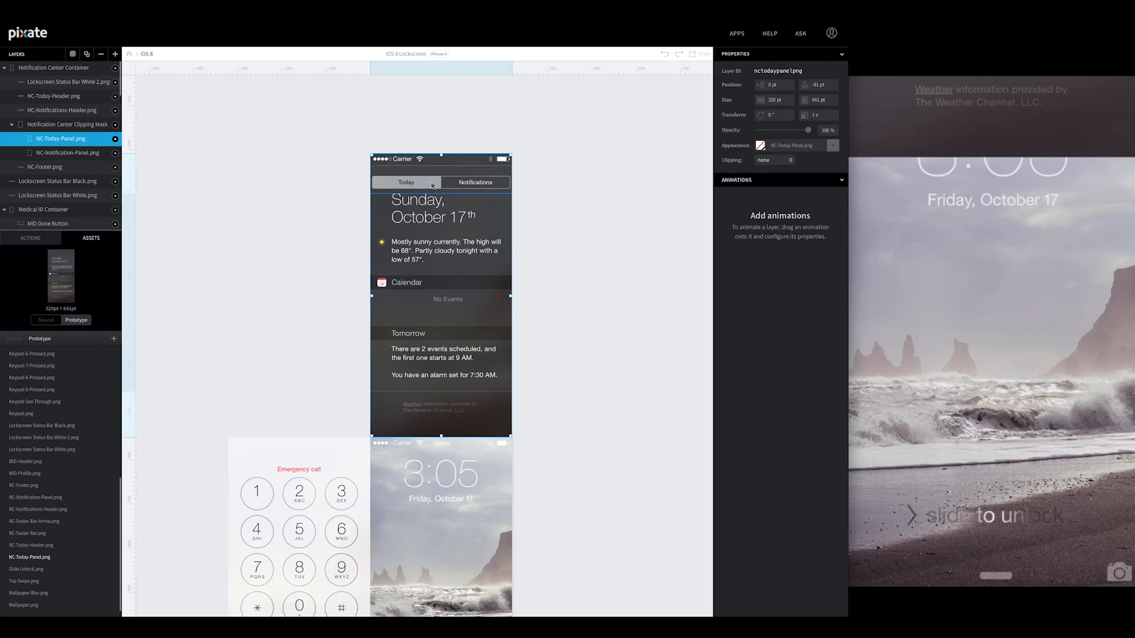
{"action": "mouse_move", "coordinate": [432, 186]}
{"action": "left_mouse_down"}
{"action": "mouse_move", "coordinate": [431, 172]}
{"action": "mouse_move", "coordinate": [444, 184]}
{"action": "mouse_move", "coordinate": [445, 171]}
{"action": "left_mouse_up"}
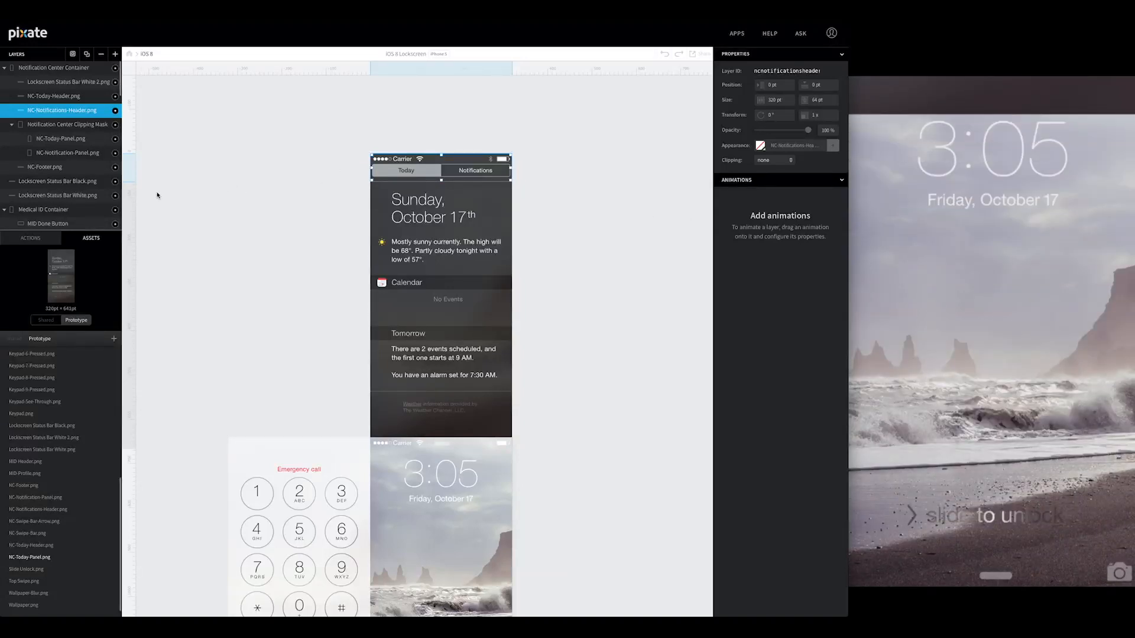
Step: Reorder NC-Footer.png in the container so it sits directly above NC-Notifications-Header.png
{"action": "left_click", "coordinate": [74, 169]}
{"action": "left_click_drag", "start_coordinate": [77, 172], "coordinate": [79, 109]}
{"action": "left_click", "coordinate": [586, 386]}
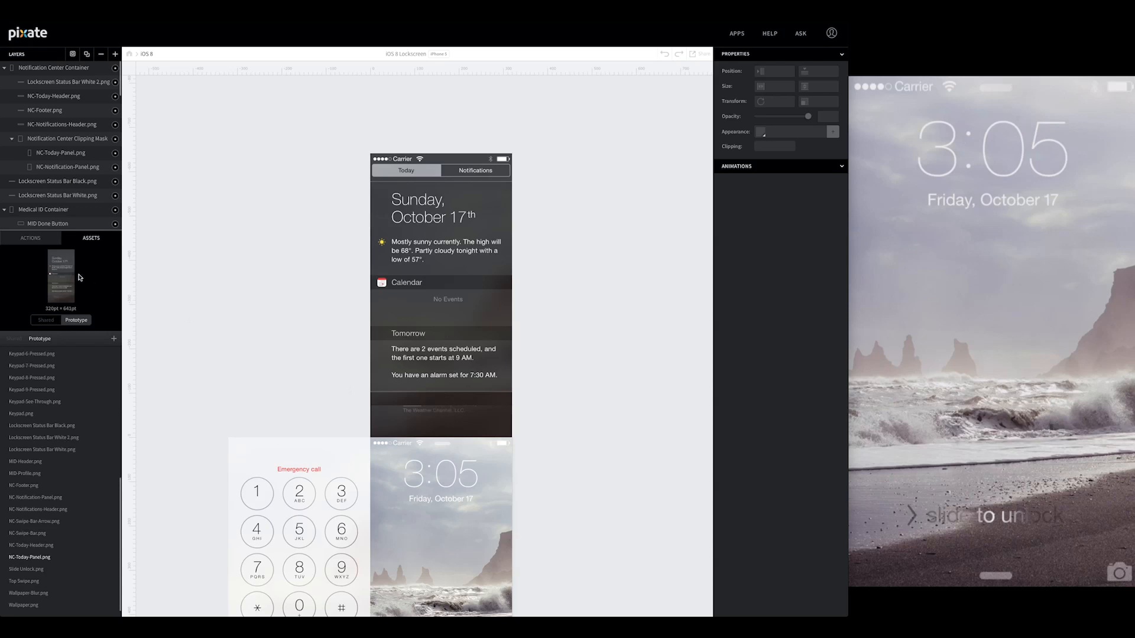
Step: Place the NC-Swipe-Bar.png and NC-Swipe-Bar-Arrow.png assets near the footer, the arrow at about x 114 pt, y -107 pt
{"action": "left_click", "coordinate": [27, 535]}
{"action": "left_click_drag", "start_coordinate": [35, 538], "coordinate": [437, 401]}
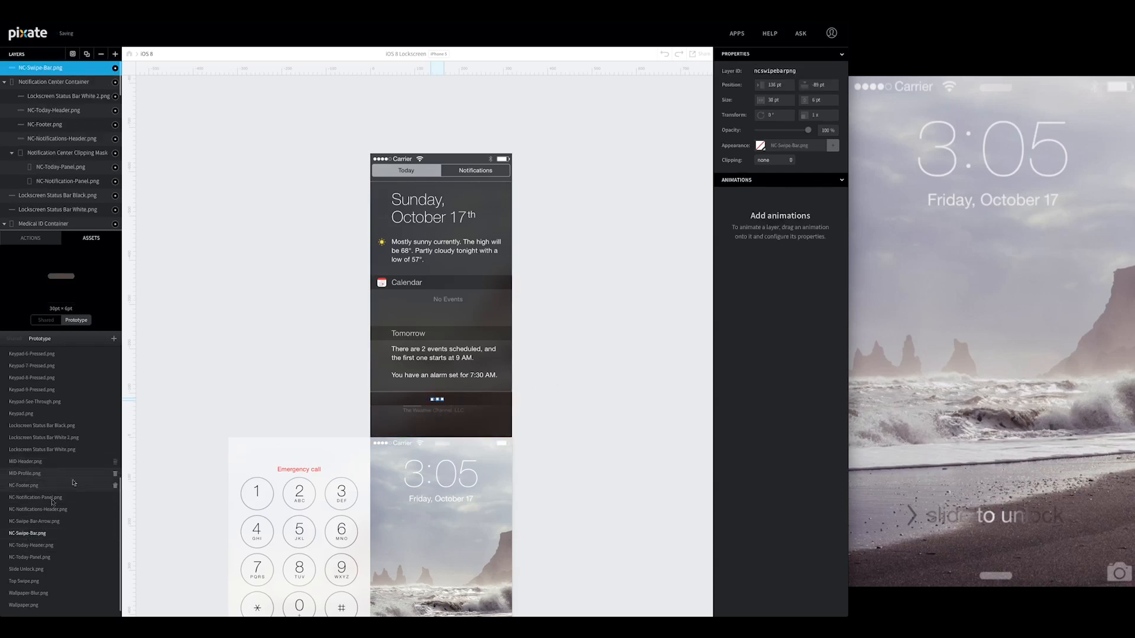
{"action": "left_click_drag", "start_coordinate": [33, 522], "coordinate": [440, 414]}
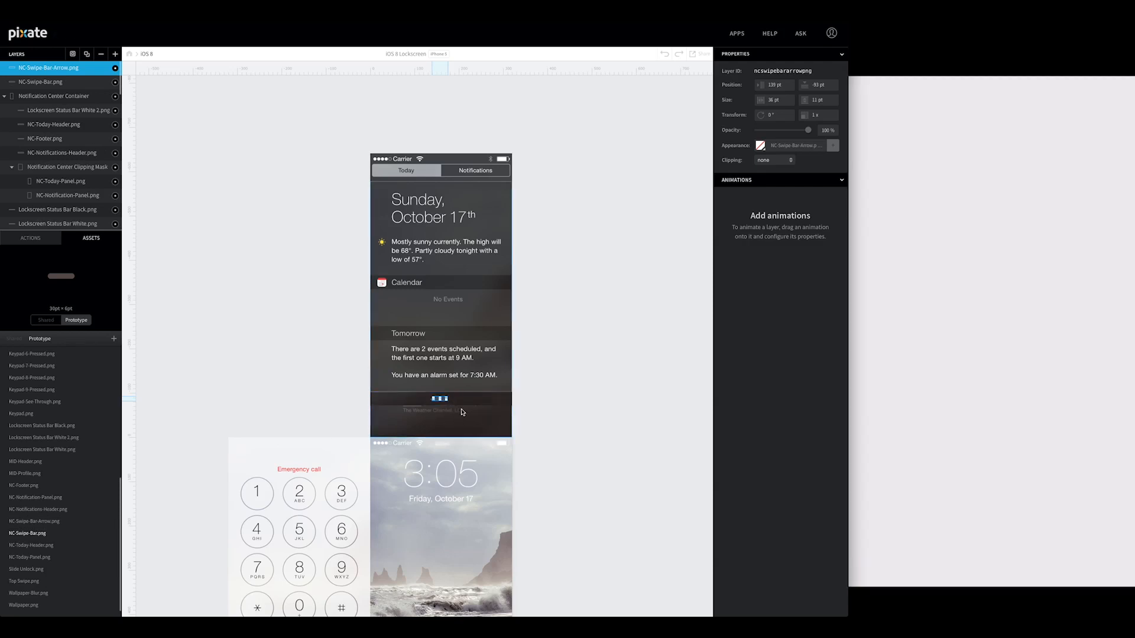
{"action": "key", "text": "Delete"}
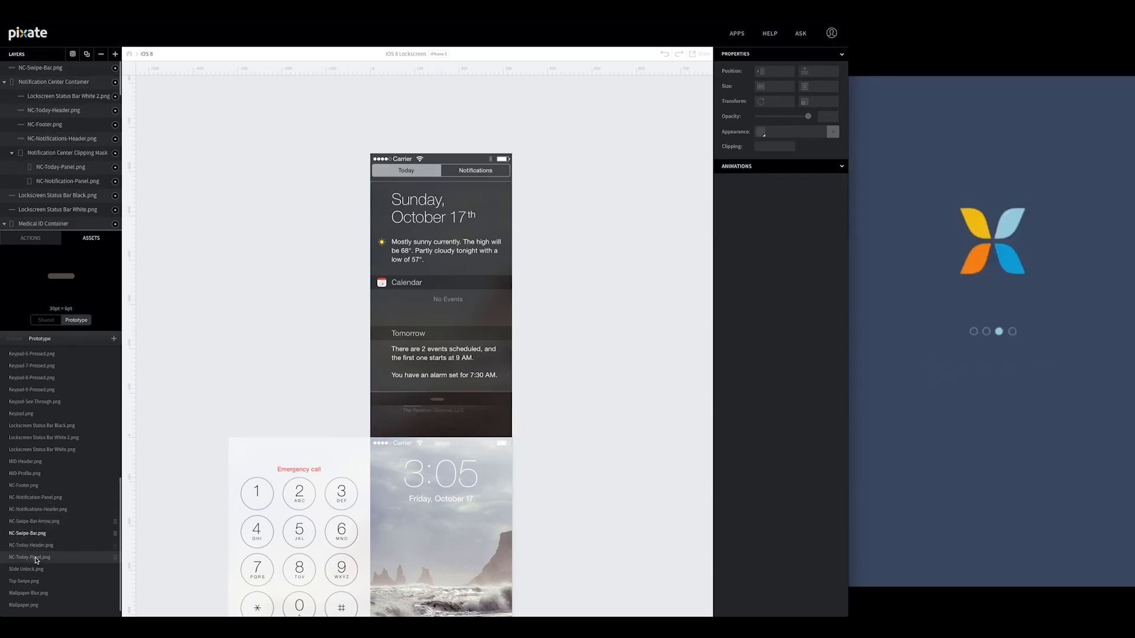
{"action": "left_click_drag", "start_coordinate": [36, 523], "coordinate": [429, 392]}
Step: Nest NC-Swipe-Bar-Arrow.png and NC-Swipe-Bar.png in Notification Center Container, directly below its status bar layer
{"action": "left_click_drag", "start_coordinate": [95, 70], "coordinate": [84, 104]}
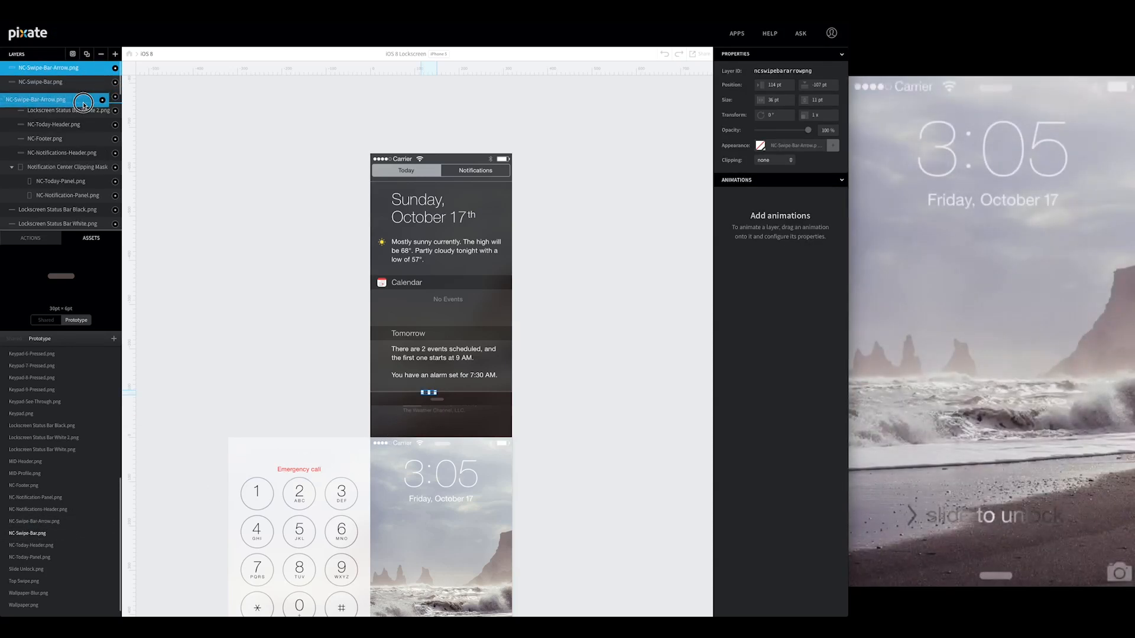
{"action": "left_click_drag", "start_coordinate": [84, 104], "coordinate": [83, 115]}
{"action": "left_click_drag", "start_coordinate": [86, 71], "coordinate": [85, 122]}
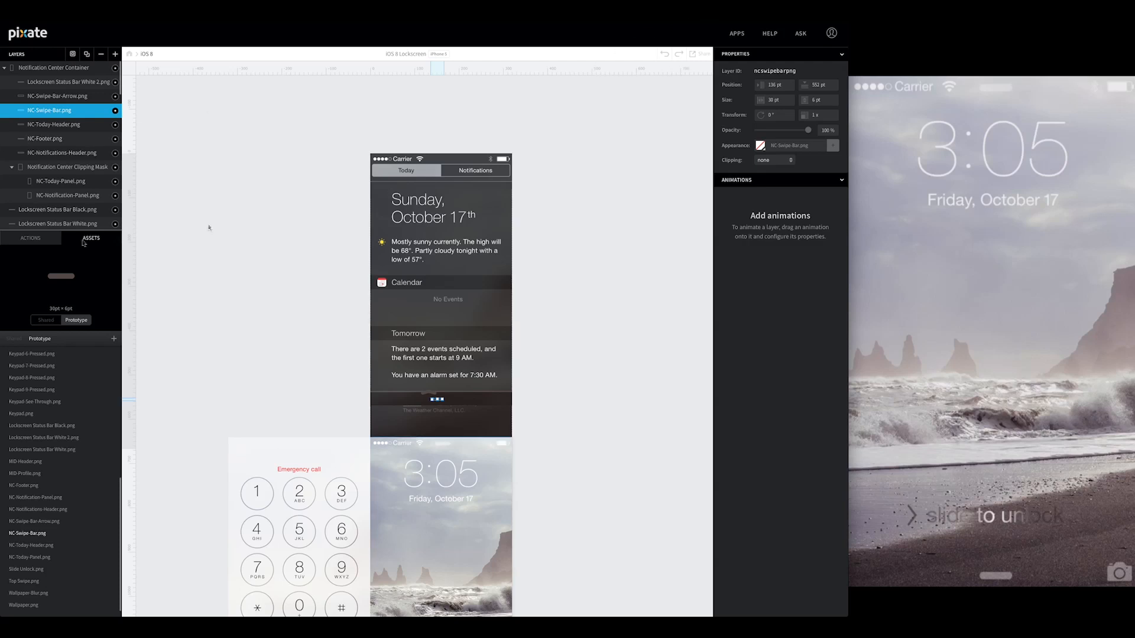
Step: Set the position of NC-Swipe-Bar.png to x 143 pt, y 550 pt
{"action": "left_click", "coordinate": [781, 87]}
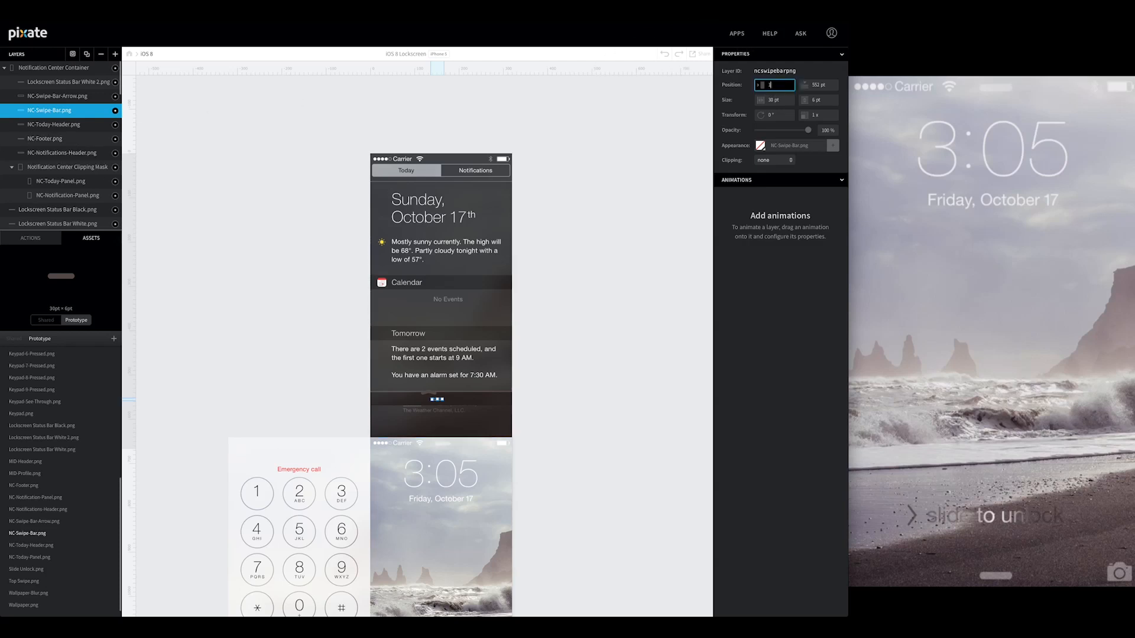
{"action": "key", "text": "Tab"}
{"action": "key", "text": "Tab"}
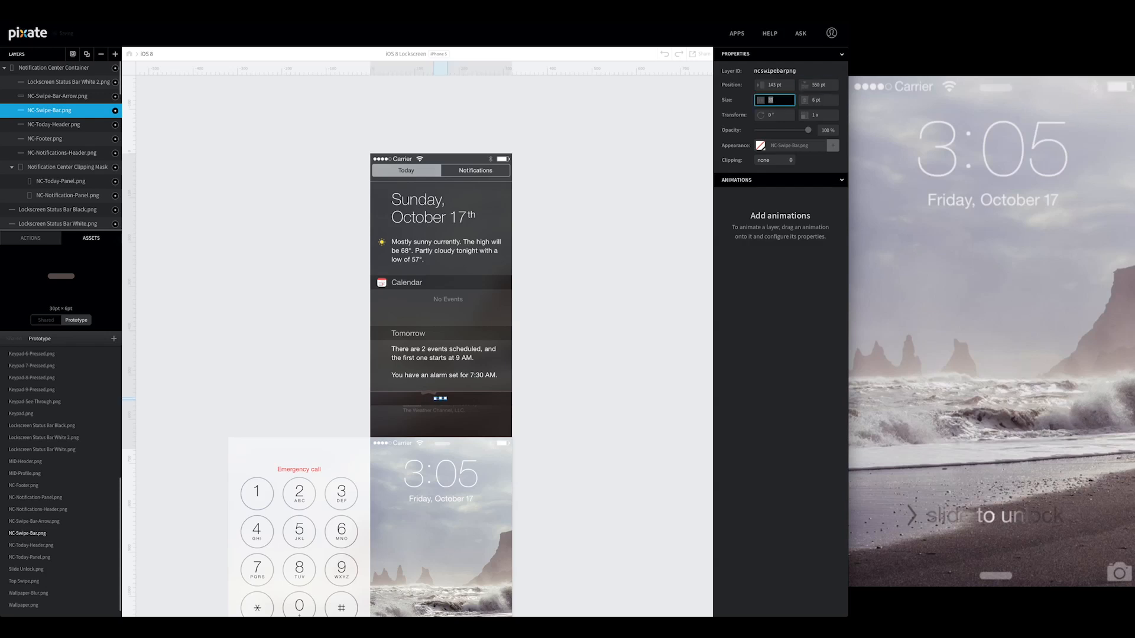
Step: Set the position of NC-Swipe-Bar-Arrow.png to x 145 pt, y 550 pt
{"action": "left_click", "coordinate": [56, 96]}
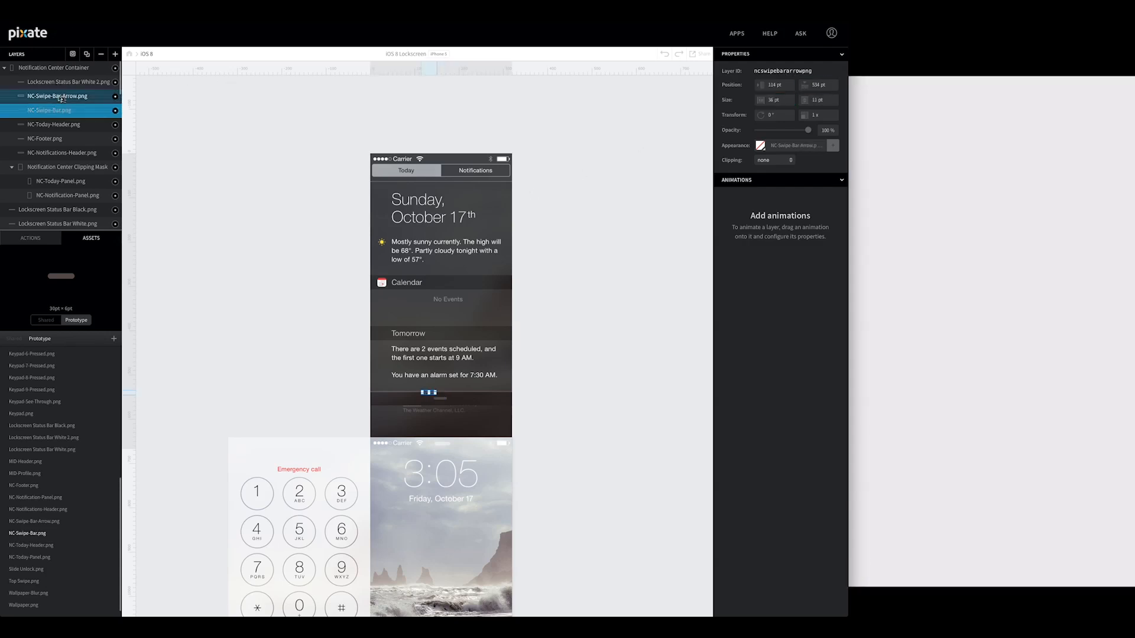
{"action": "left_click", "coordinate": [788, 85]}
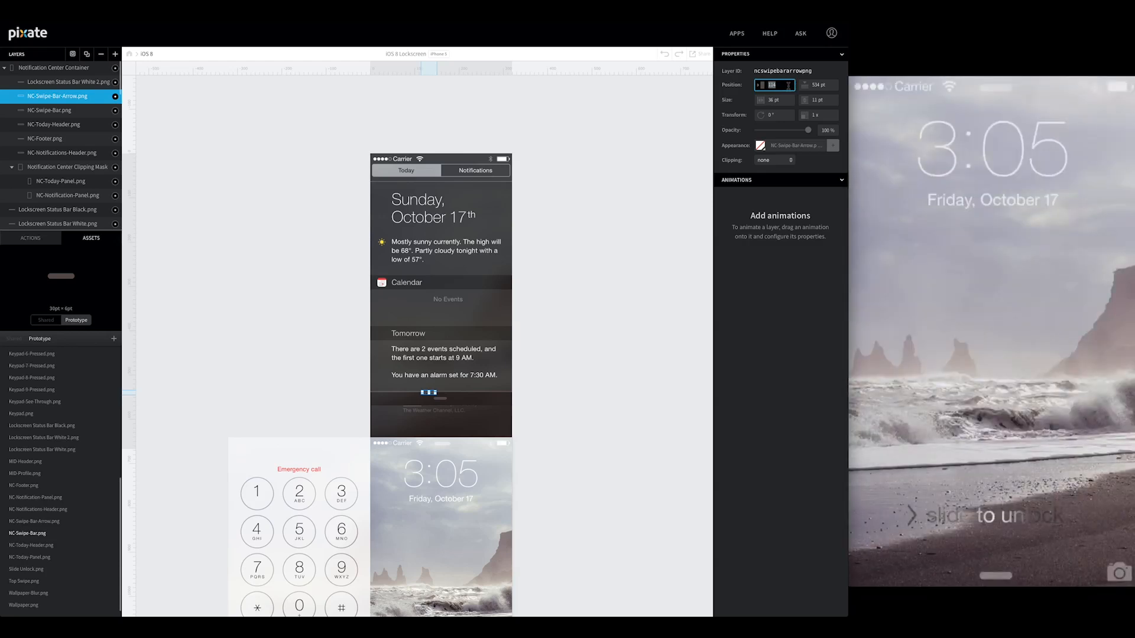
{"action": "key", "text": "Tab"}
{"action": "type", "text": "5"}
{"action": "key", "text": "Tab"}
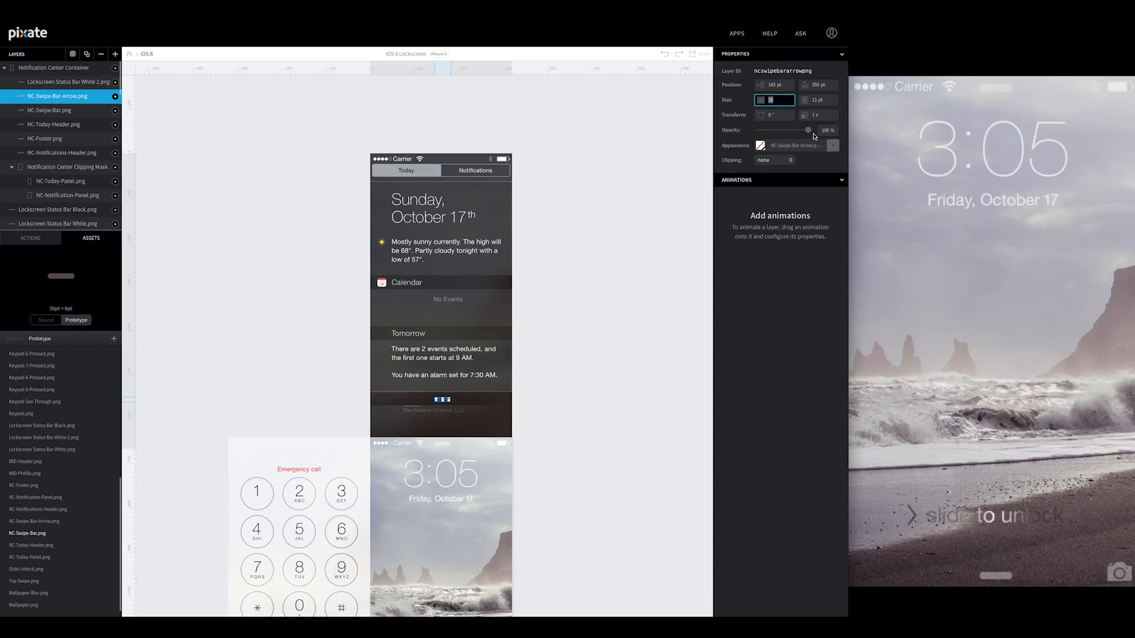
Step: Set the opacity of NC-Swipe-Bar.png to 0% and add a Fade animation to it
{"action": "left_click", "coordinate": [83, 112]}
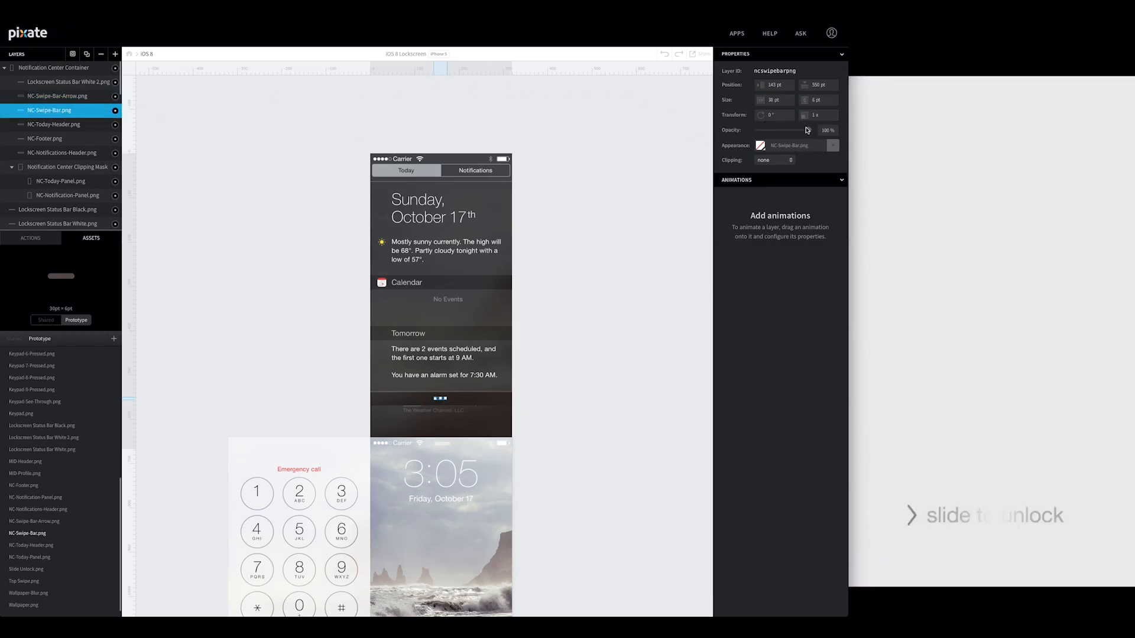
{"action": "left_click_drag", "start_coordinate": [809, 131], "coordinate": [722, 134]}
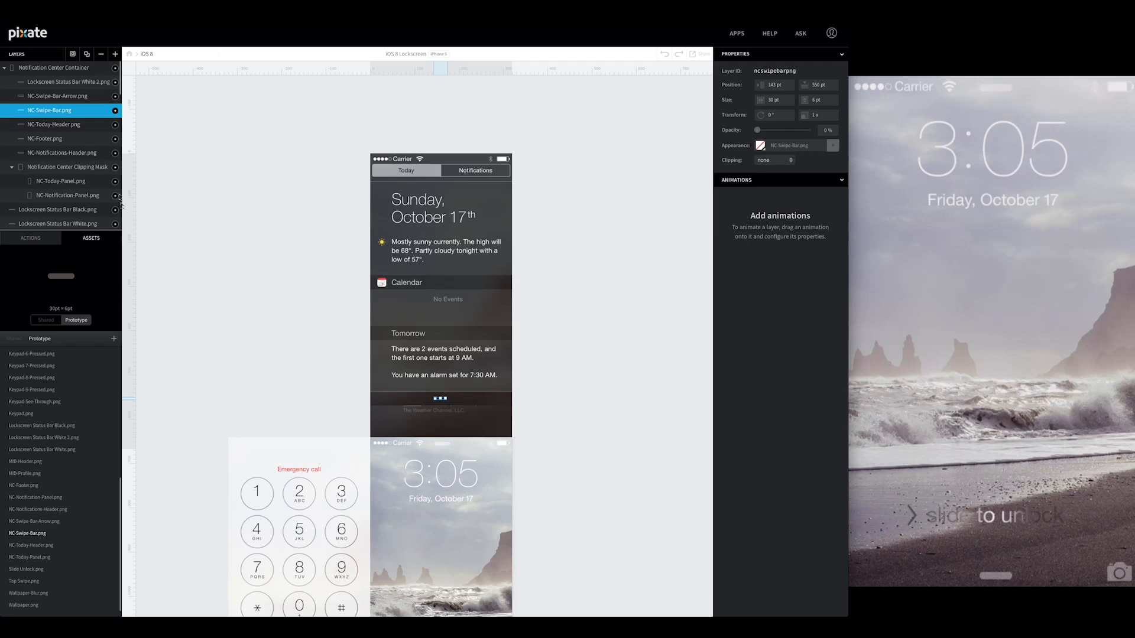
{"action": "left_click", "coordinate": [31, 238]}
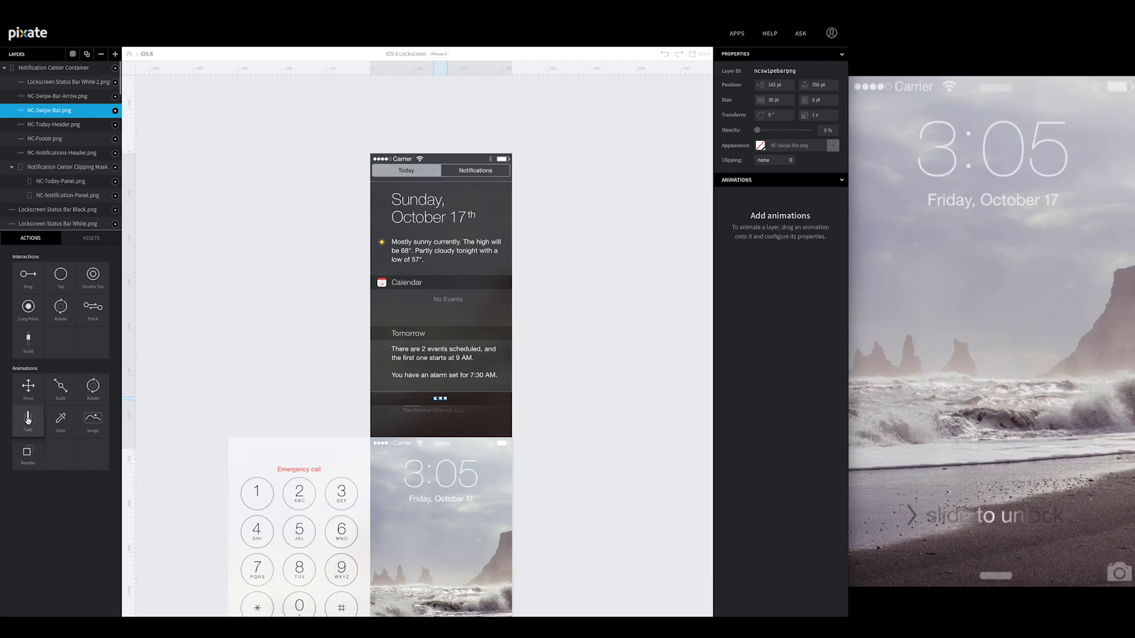
{"action": "left_click_drag", "start_coordinate": [30, 420], "coordinate": [48, 110]}
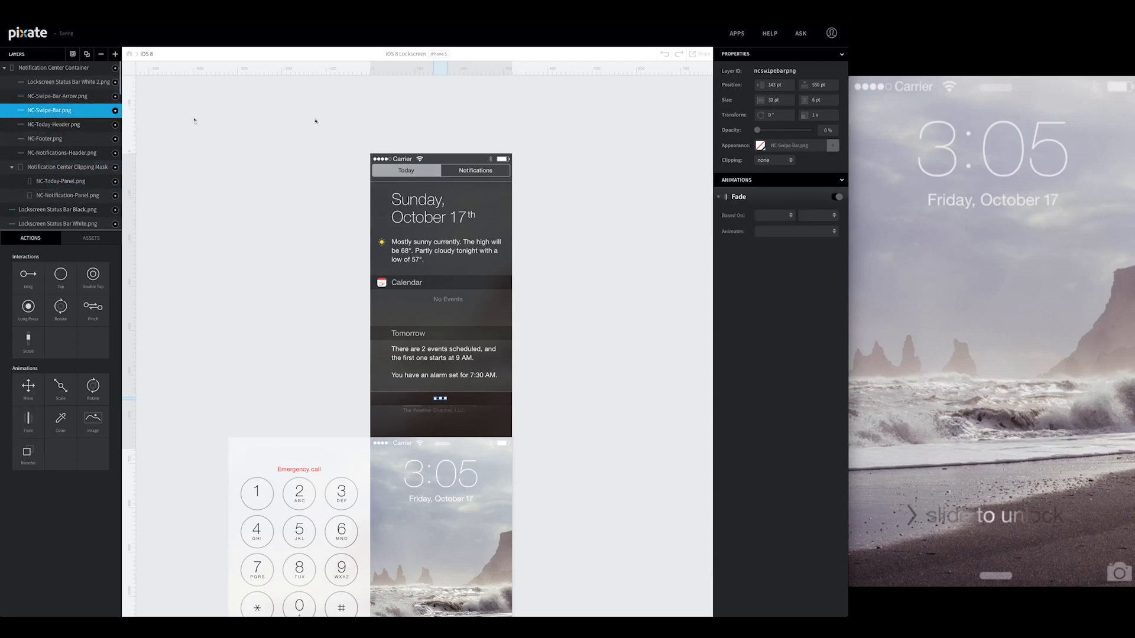
Step: Rename the swipe bar's Fade animation Fade In on Drag
{"action": "double_click", "coordinate": [740, 197]}
{"action": "key", "text": "Right"}
{"action": "type", "text": "in"}
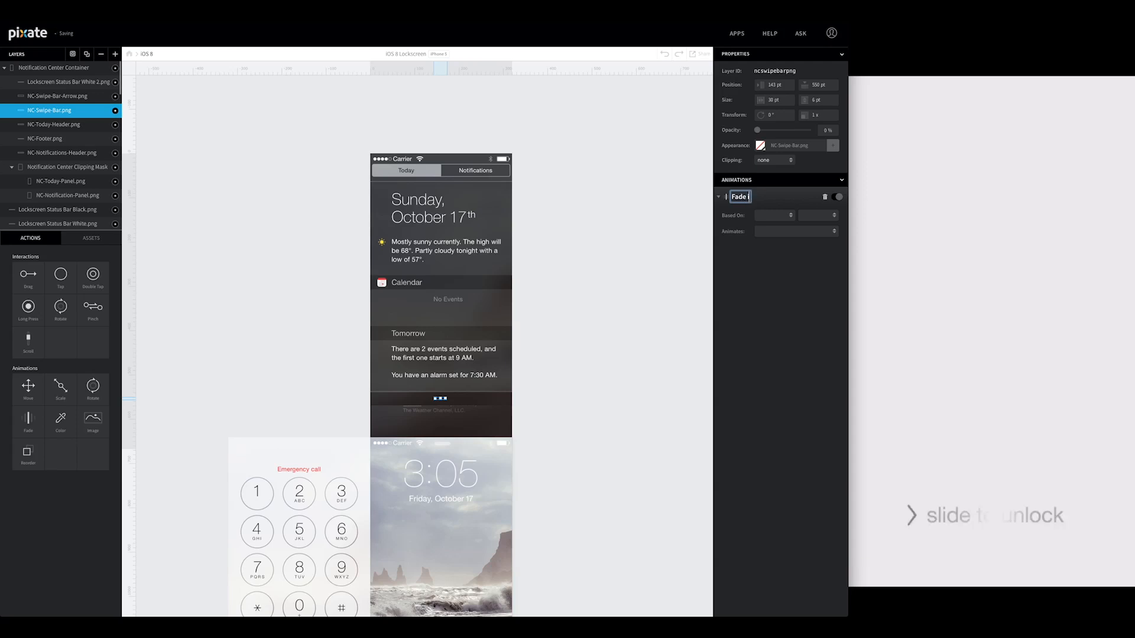
{"action": "key", "text": "BackSpace"}
{"action": "key", "text": "BackSpace"}
{"action": "type", "text": "In on D"}
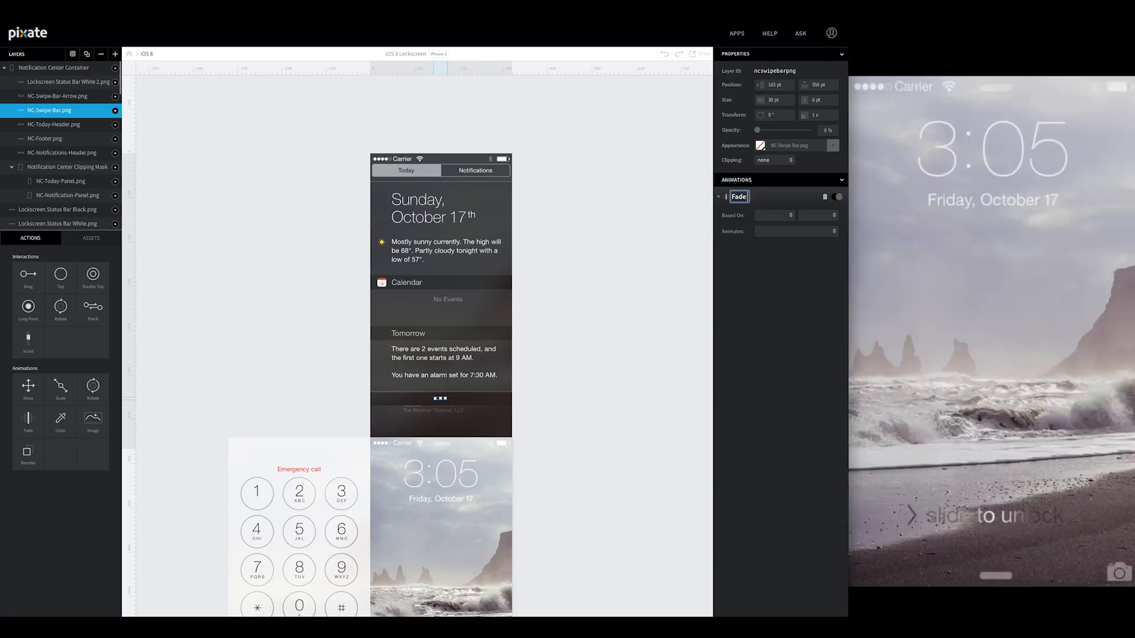
{"action": "type", "text": "rag"}
{"action": "key", "text": "Return"}
Step: Base Fade In on Drag on Notification Center Container's Drag Position, animating With duration to final value
{"action": "left_click", "coordinate": [792, 216]}
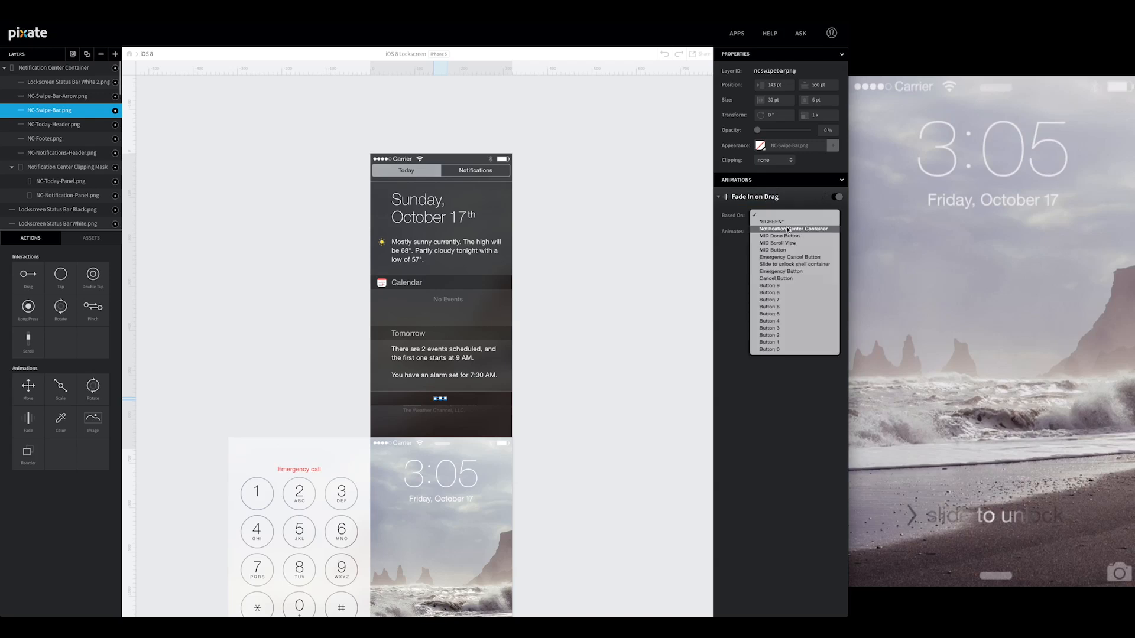
{"action": "left_click", "coordinate": [792, 228]}
{"action": "left_click", "coordinate": [825, 216]}
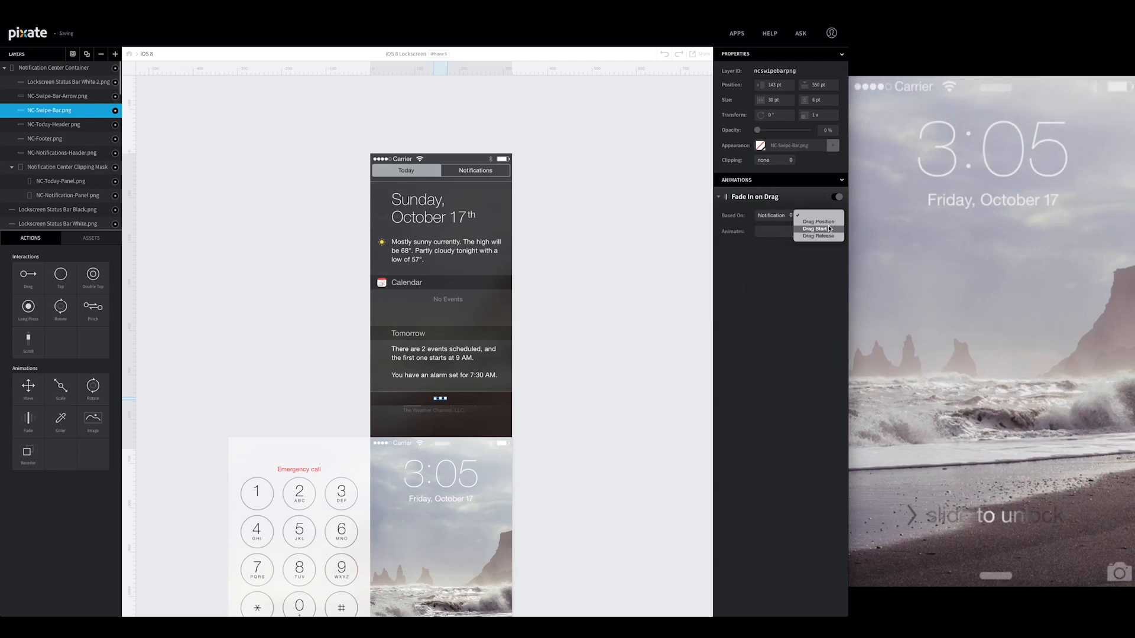
{"action": "left_click", "coordinate": [829, 222]}
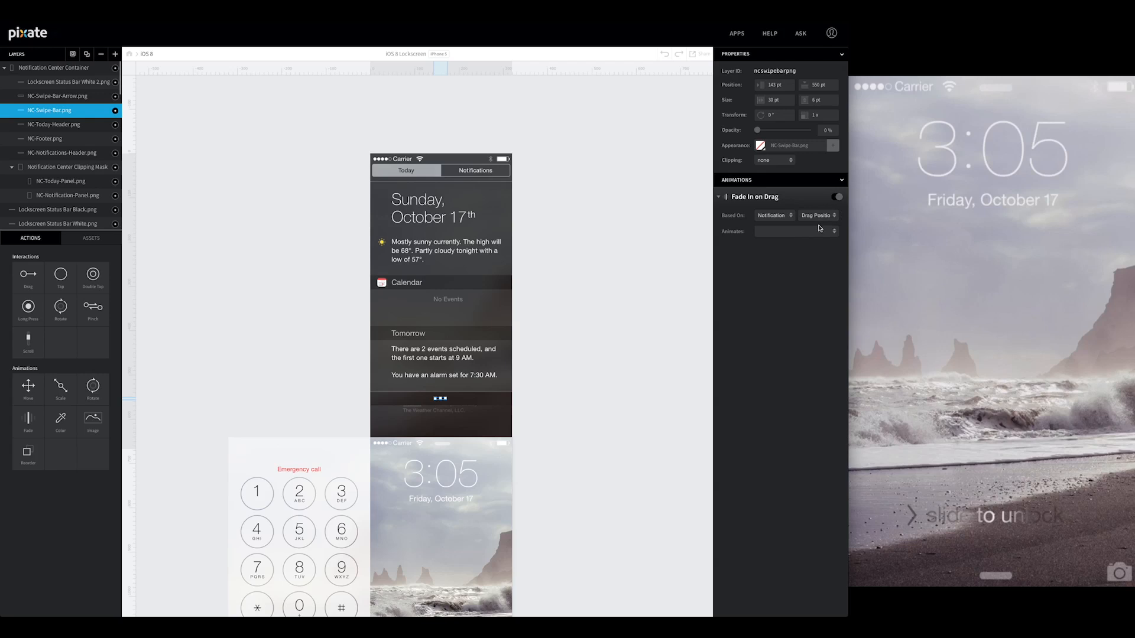
{"action": "left_click", "coordinate": [820, 231]}
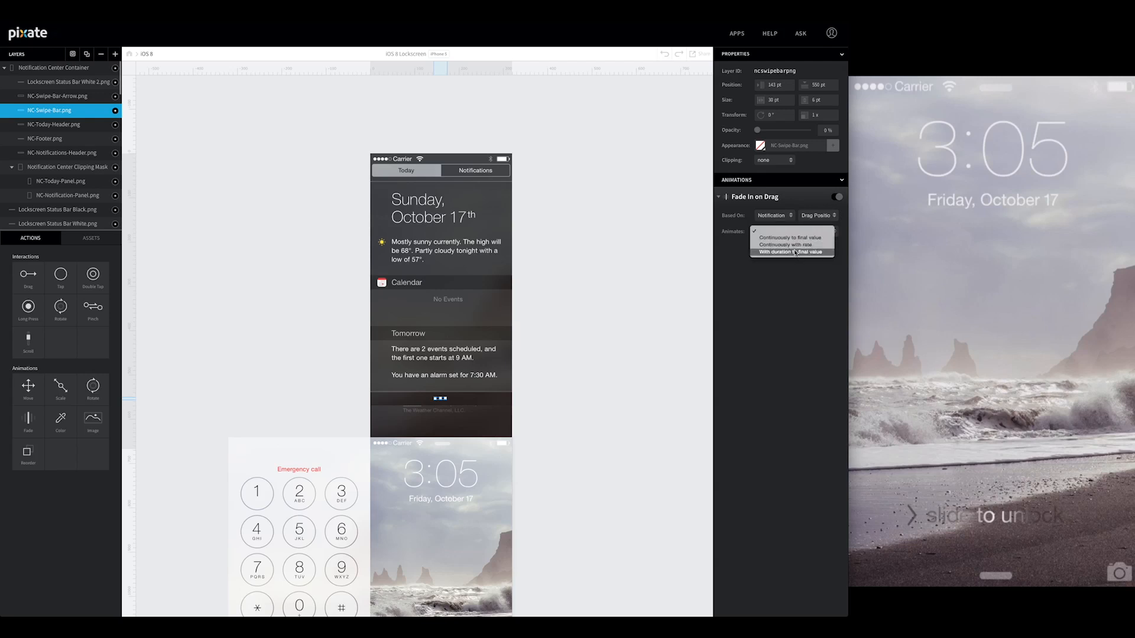
{"action": "left_click", "coordinate": [792, 251]}
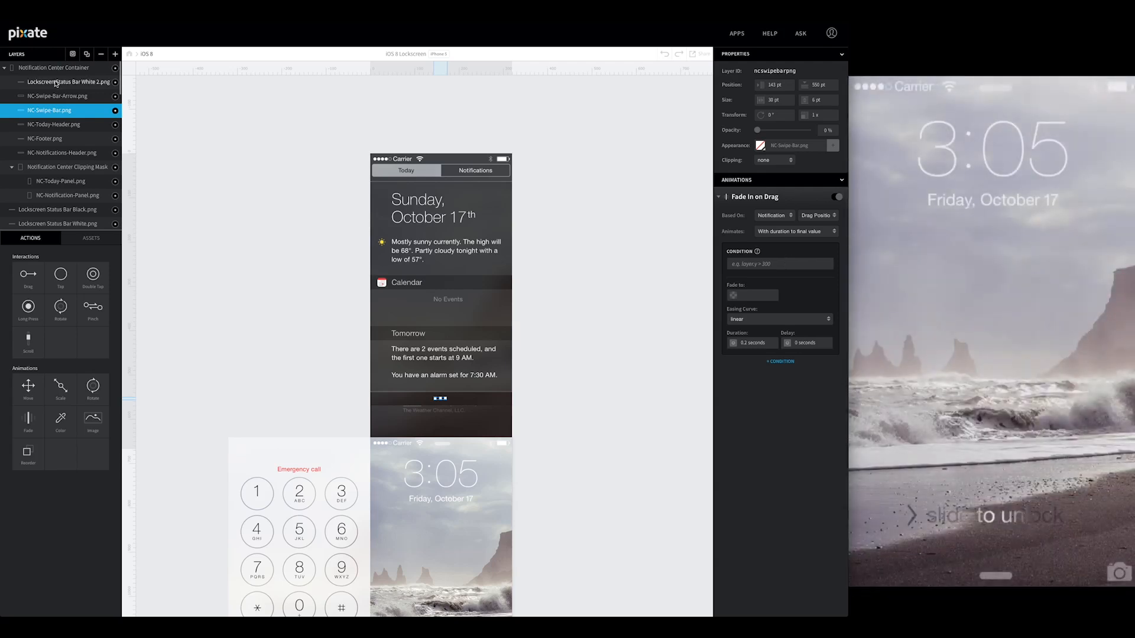
Step: Set the duration of Fade In on Drag to 0.25 seconds
{"action": "left_click", "coordinate": [767, 341]}
{"action": "left_click", "coordinate": [768, 340]}
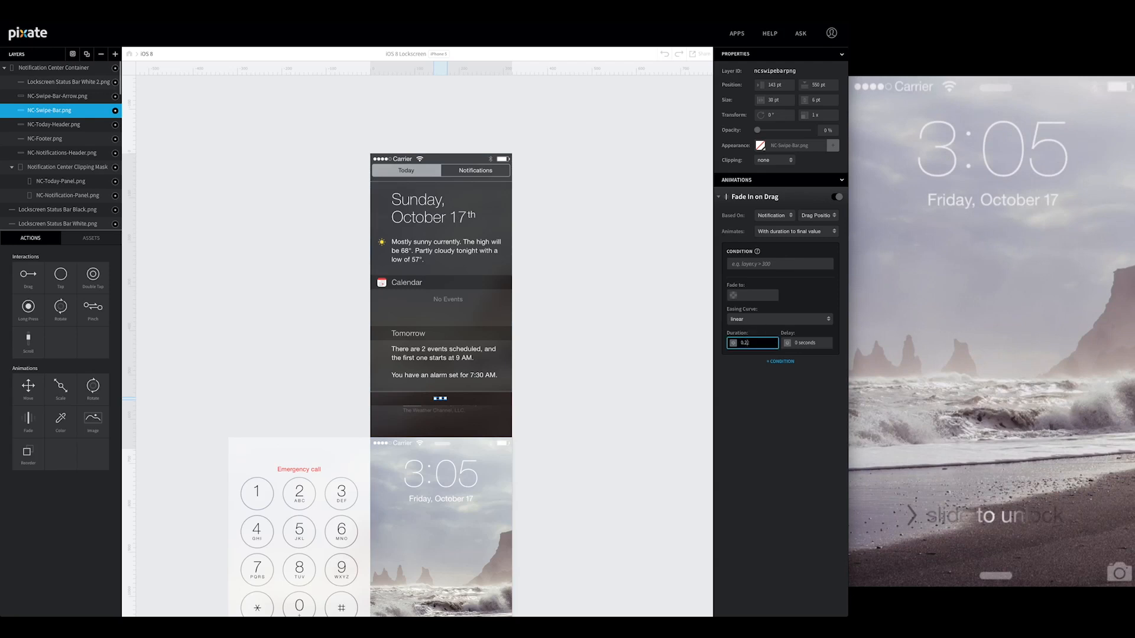
{"action": "type", "text": "5"}
{"action": "key", "text": "Return"}
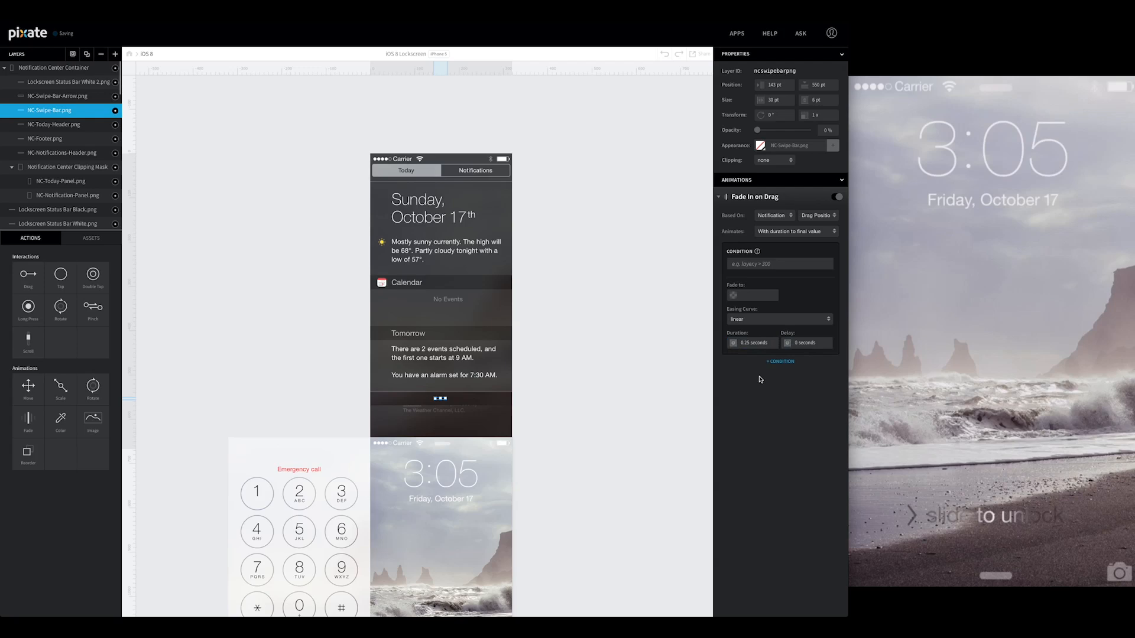
Step: Give Fade In on Drag the condition notification_center_container.bottom > 36 and a Fade to value of 100%
{"action": "left_click", "coordinate": [775, 265]}
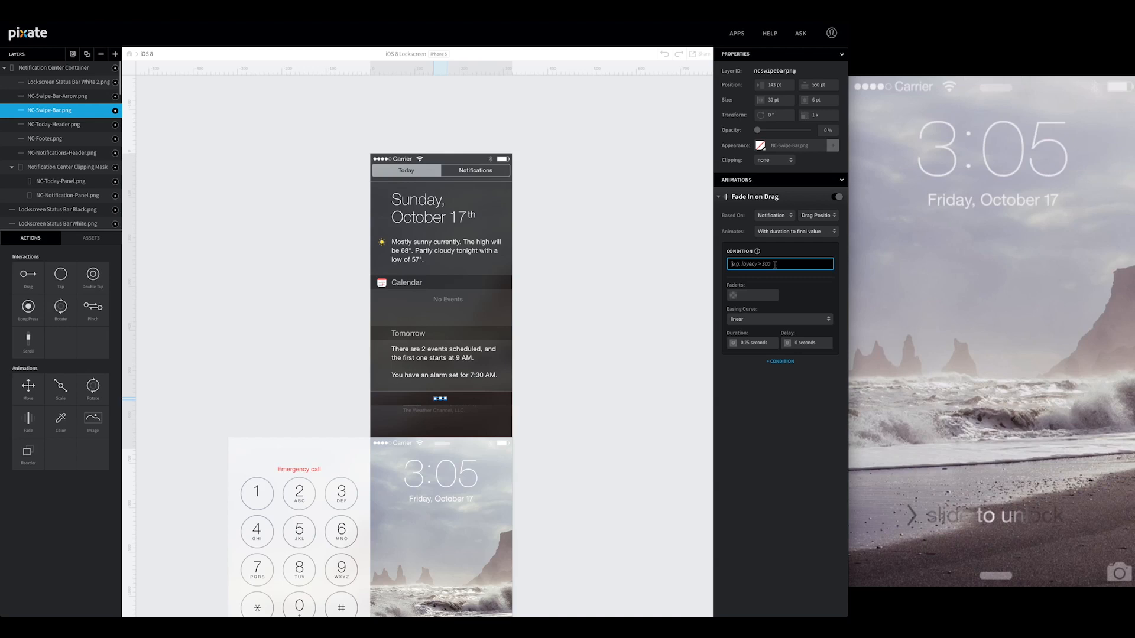
{"action": "type", "text": "notification_center_container."}
{"action": "type", "text": "bottom >"}
{"action": "type", "text": " 36"}
{"action": "key", "text": "Return"}
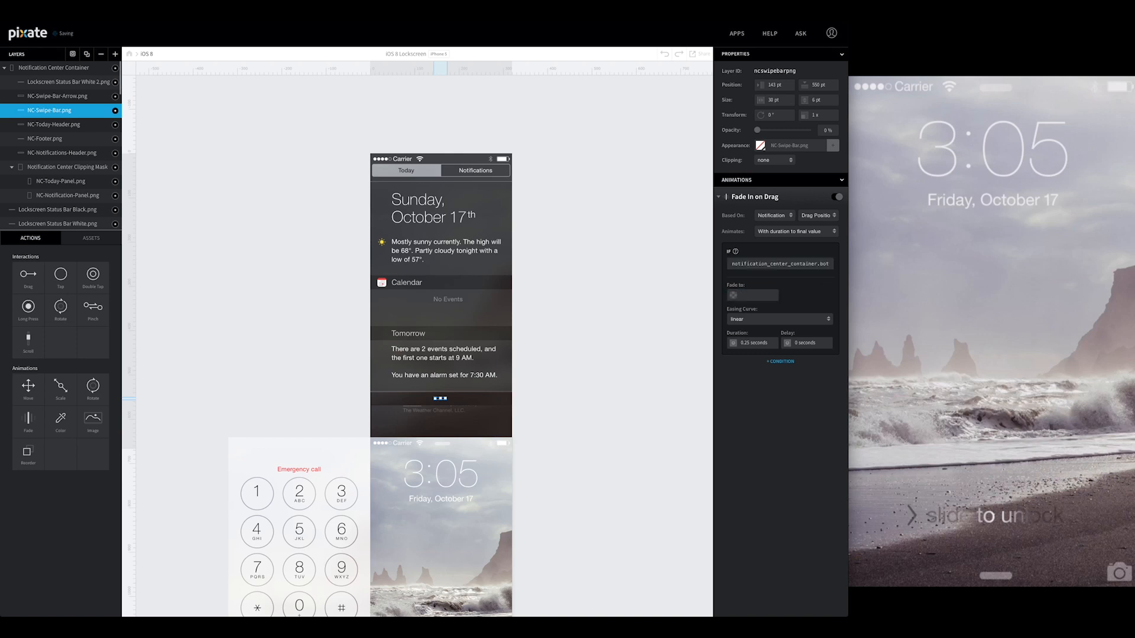
{"action": "left_click", "coordinate": [742, 295]}
{"action": "type", "text": "100"}
{"action": "key", "text": "Return"}
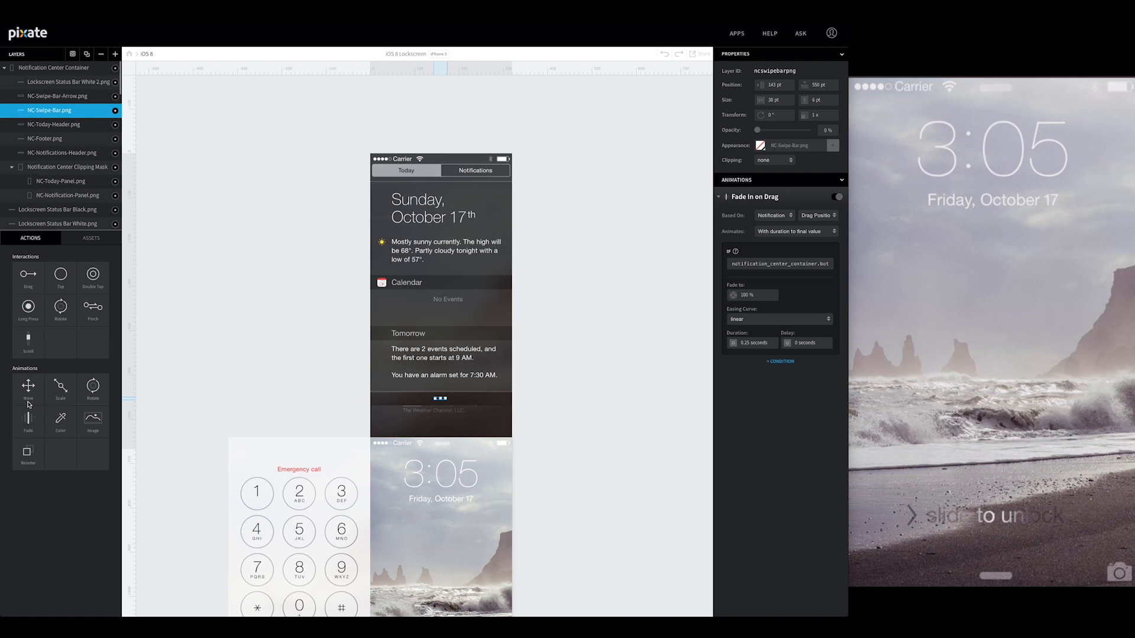
Step: Add a second Fade animation to NC-Swipe-Bar.png and name it Fade Out on Realease
{"action": "left_click_drag", "start_coordinate": [28, 422], "coordinate": [74, 116]}
{"action": "double_click", "coordinate": [745, 380]}
{"action": "left_click", "coordinate": [747, 382]}
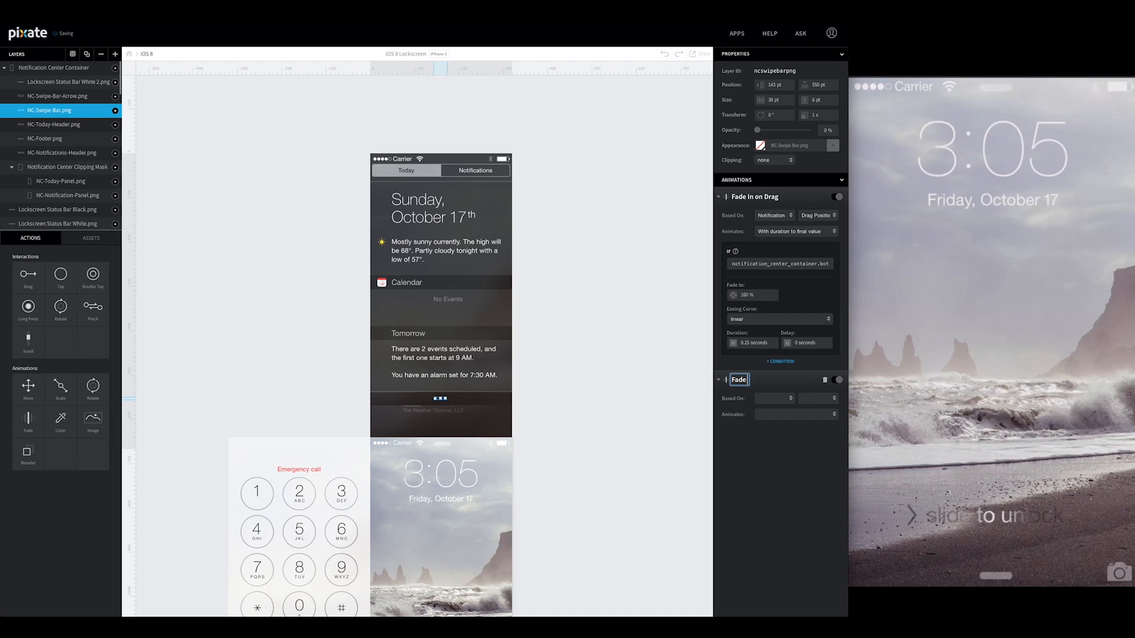
{"action": "type", "text": "Out on Realease"}
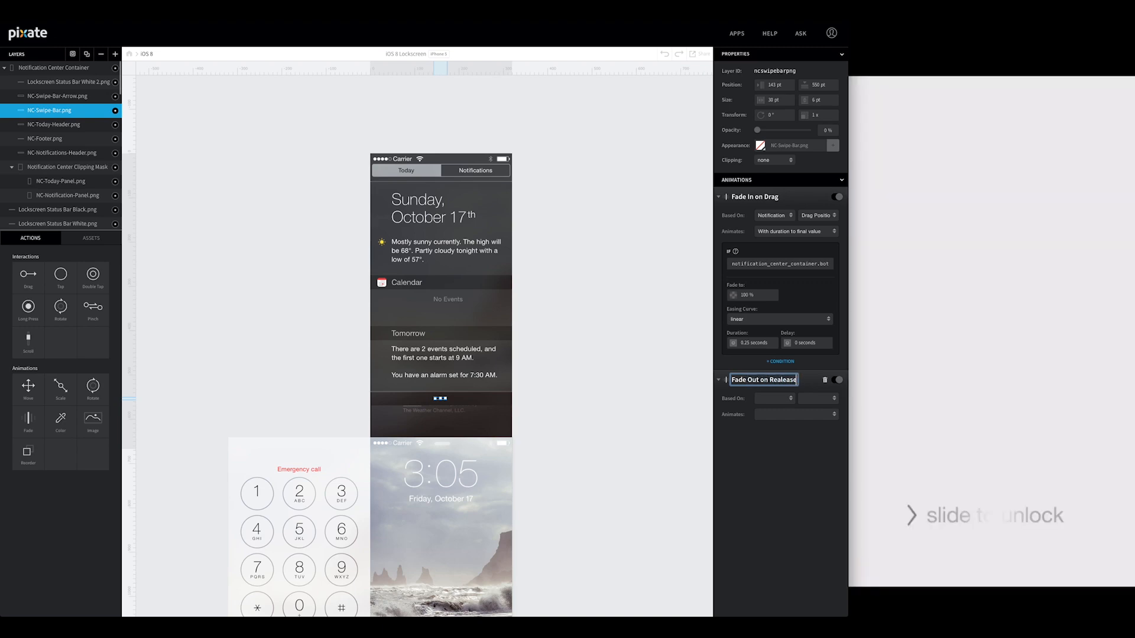
{"action": "key", "text": "Return"}
Step: Base Fade Out on Realease on Notification Center Container's Drag Release, animating With duration to final value
{"action": "left_click", "coordinate": [769, 398]}
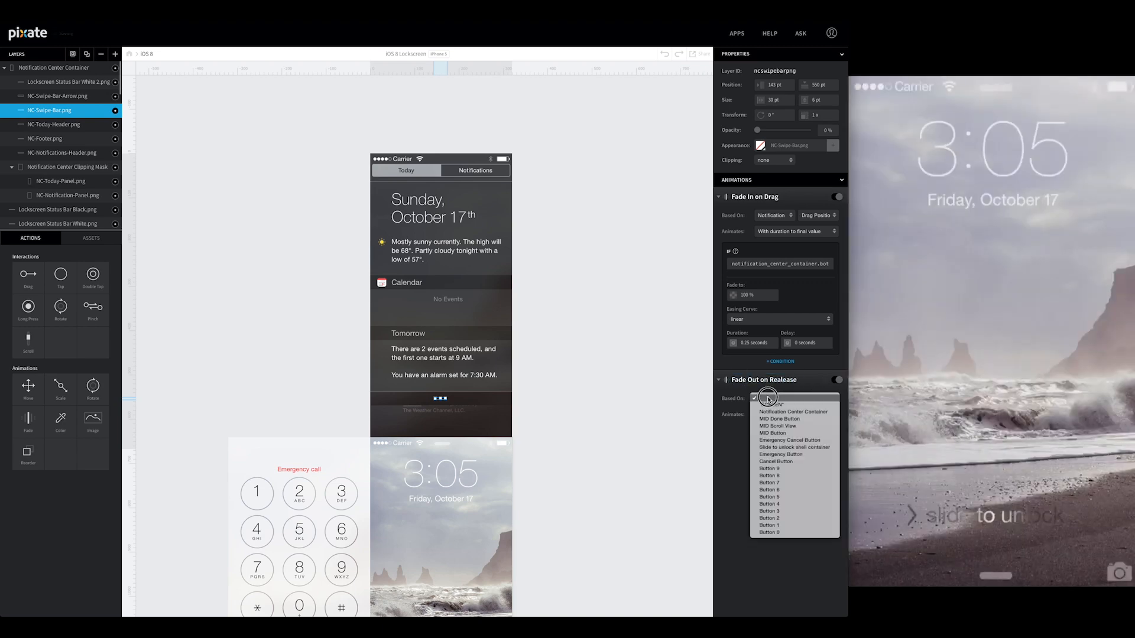
{"action": "left_click", "coordinate": [772, 412]}
{"action": "left_click", "coordinate": [828, 400]}
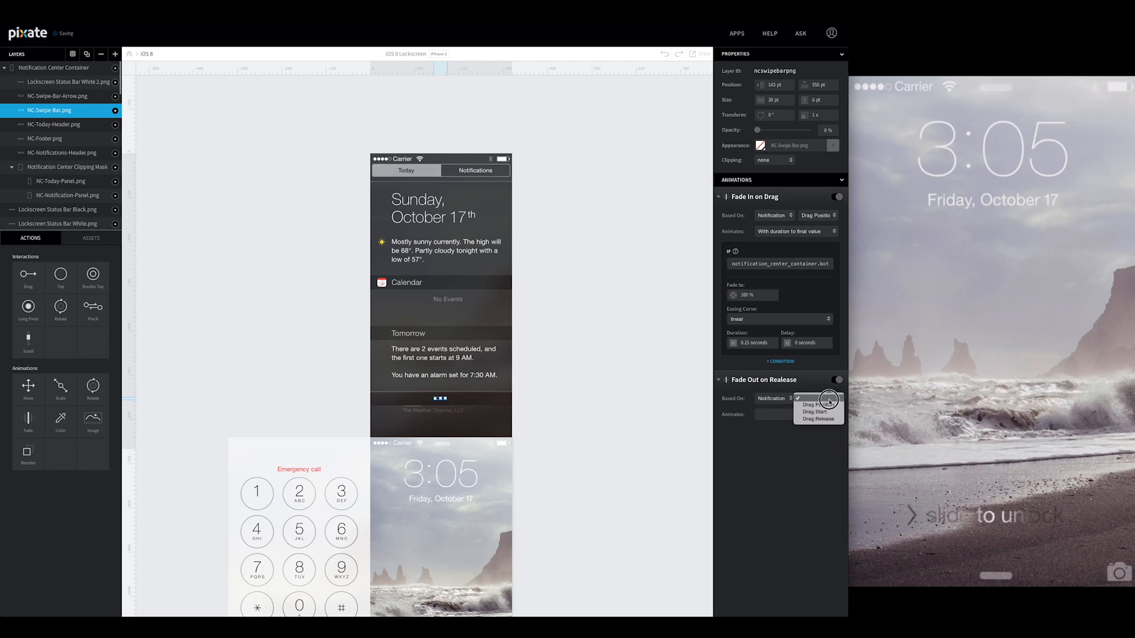
{"action": "left_click", "coordinate": [819, 419]}
{"action": "left_click", "coordinate": [820, 415]}
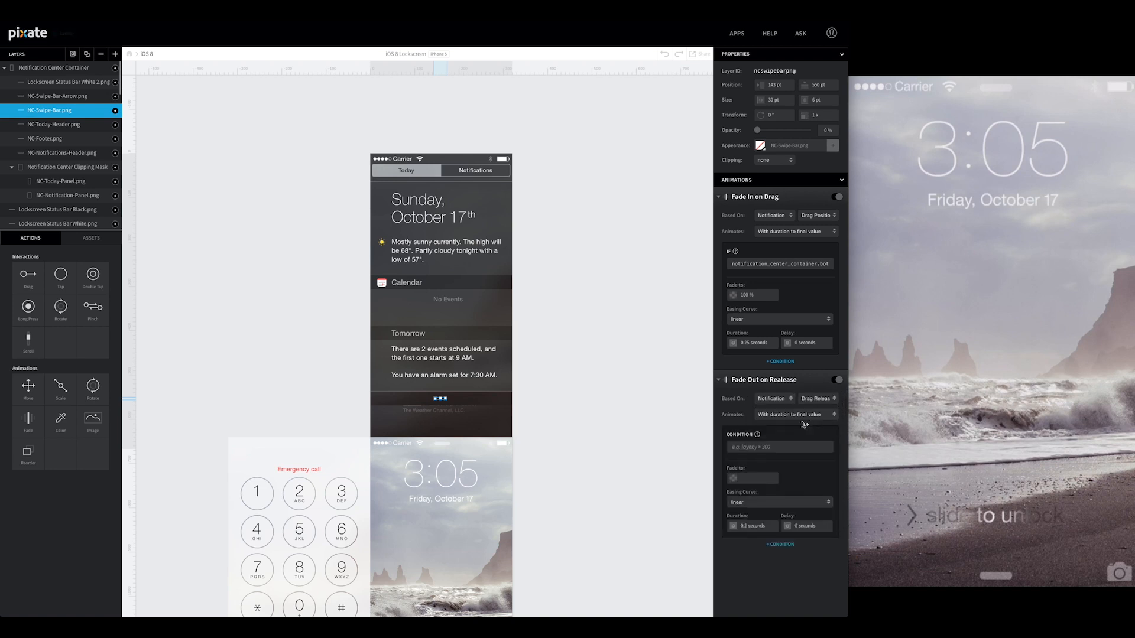
Step: Set Fade Out on Realease to fade to 0% with a duration of 0.25 seconds
{"action": "left_click", "coordinate": [753, 478]}
{"action": "type", "text": "0"}
{"action": "key", "text": "Tab"}
{"action": "type", "text": "5"}
{"action": "key", "text": "Return"}
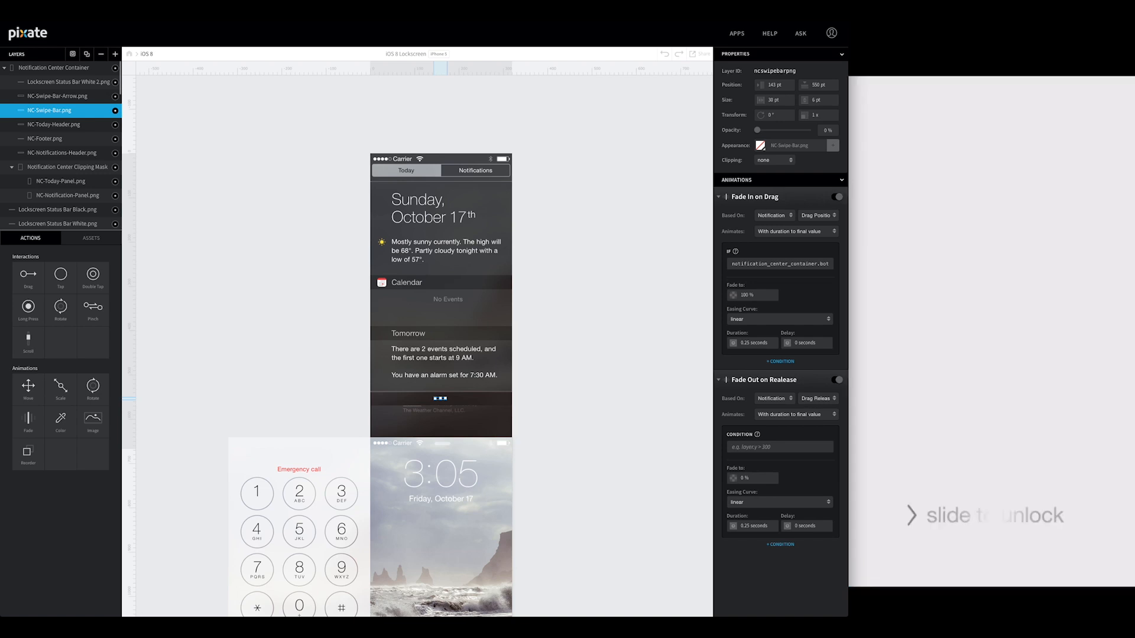
Step: Give NC-Swipe-Bar-Arrow.png a Tap interaction and a Fade animation named Fade In on Drag Release
{"action": "left_click", "coordinate": [58, 97]}
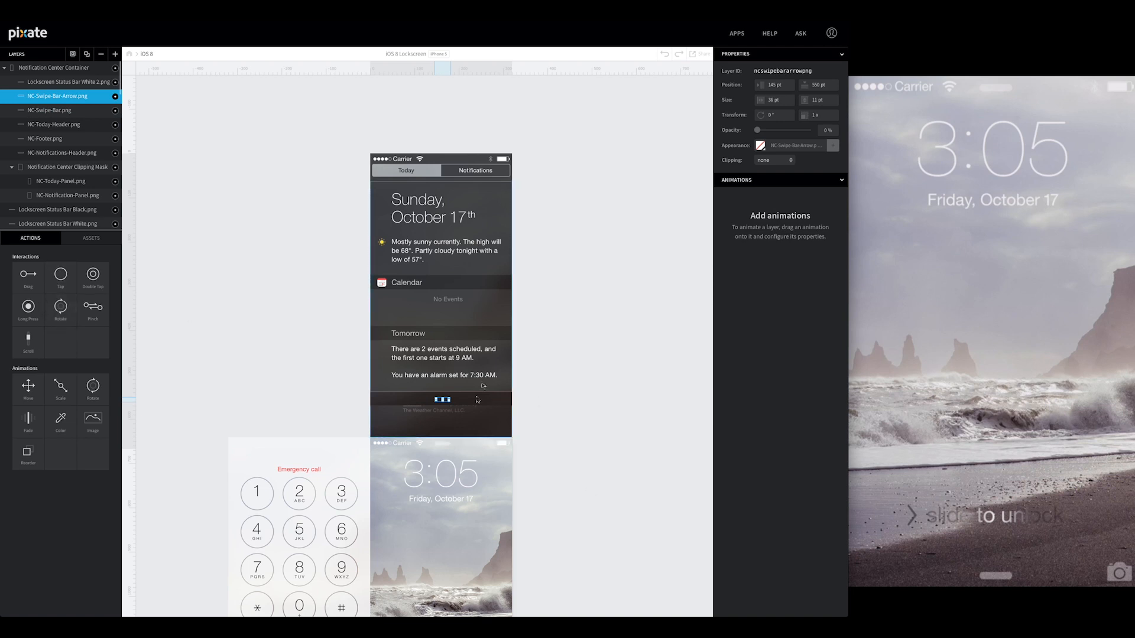
{"action": "left_click_drag", "start_coordinate": [69, 273], "coordinate": [46, 97]}
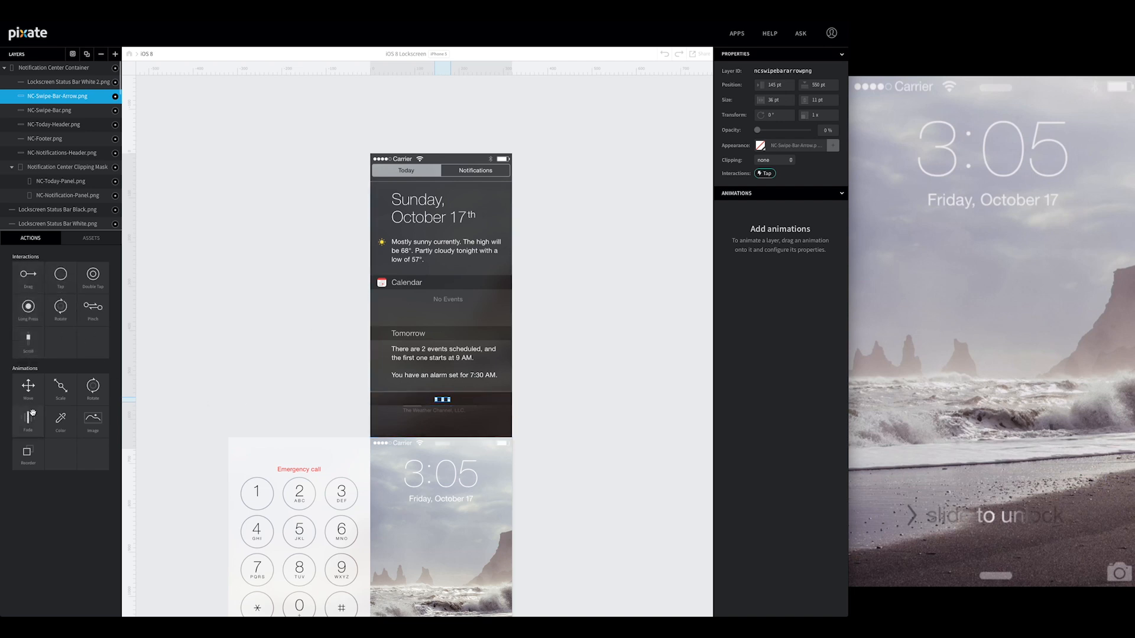
{"action": "left_click_drag", "start_coordinate": [29, 421], "coordinate": [59, 96]}
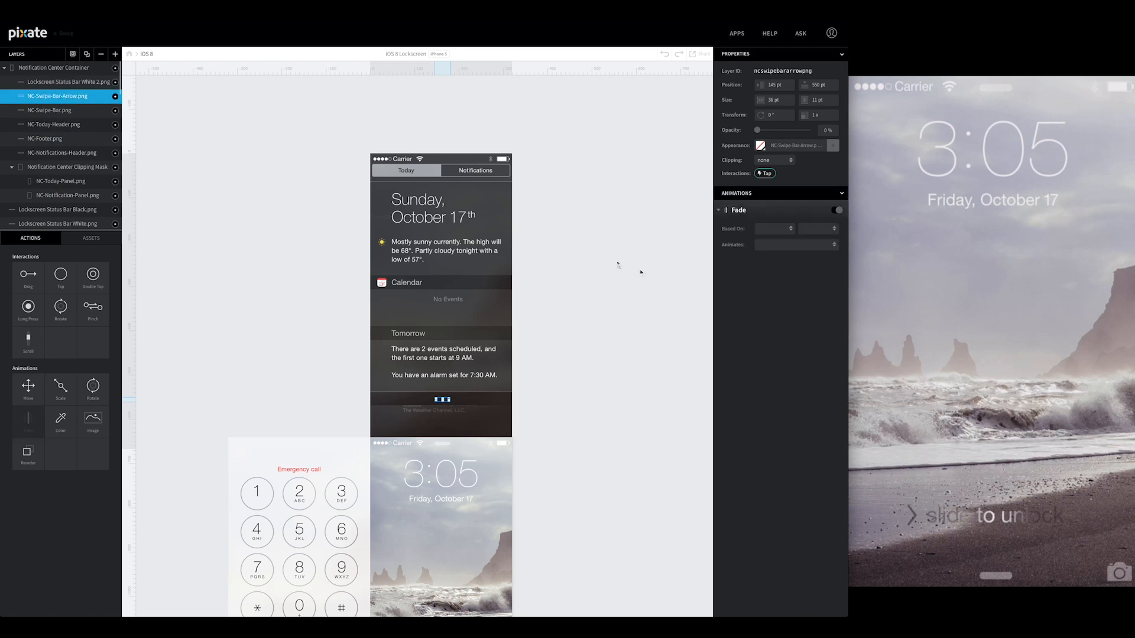
{"action": "double_click", "coordinate": [738, 210]}
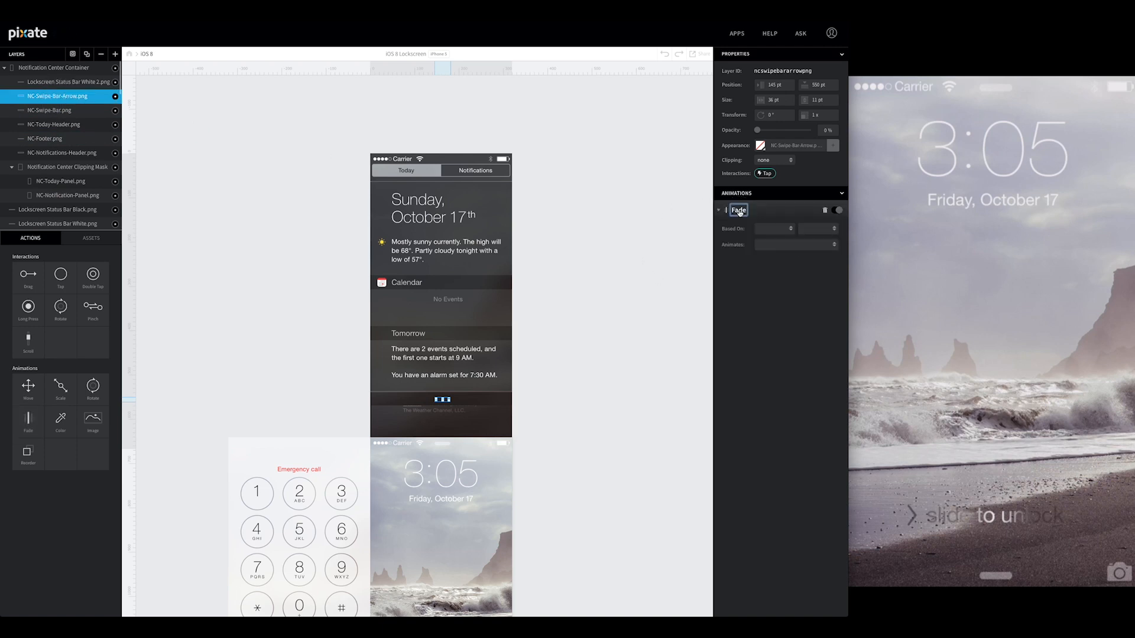
{"action": "key", "text": "Right"}
{"action": "type", "text": "in on Drag Release"}
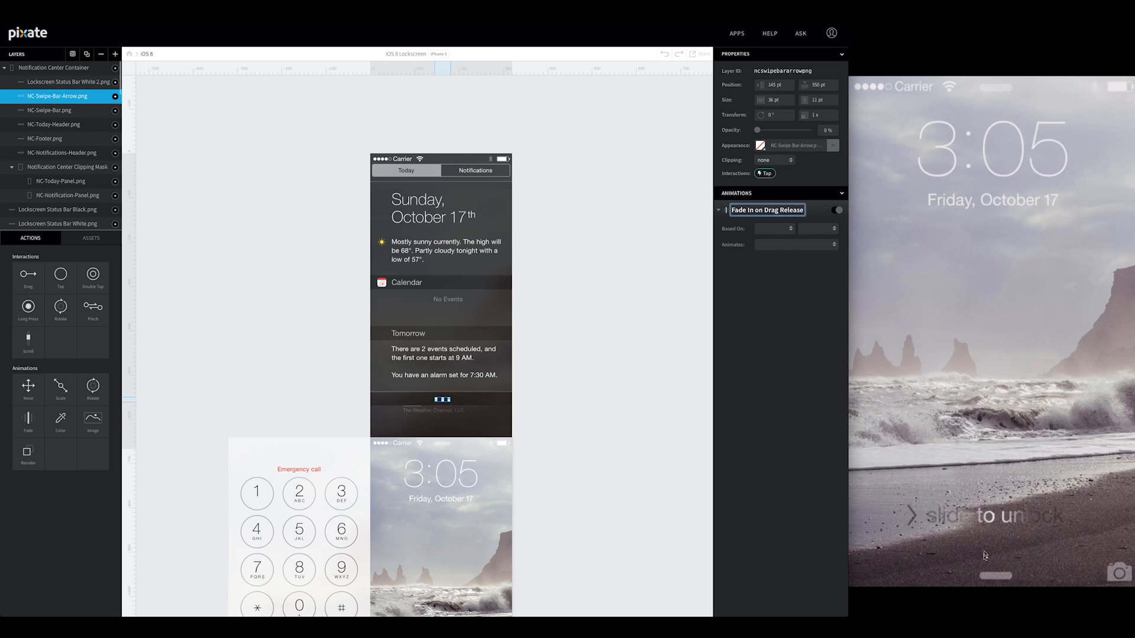
Step: Base Fade In on Drag Release on Notification Center Container's Drag Release, animating With duration to final value
{"action": "left_click", "coordinate": [773, 230]}
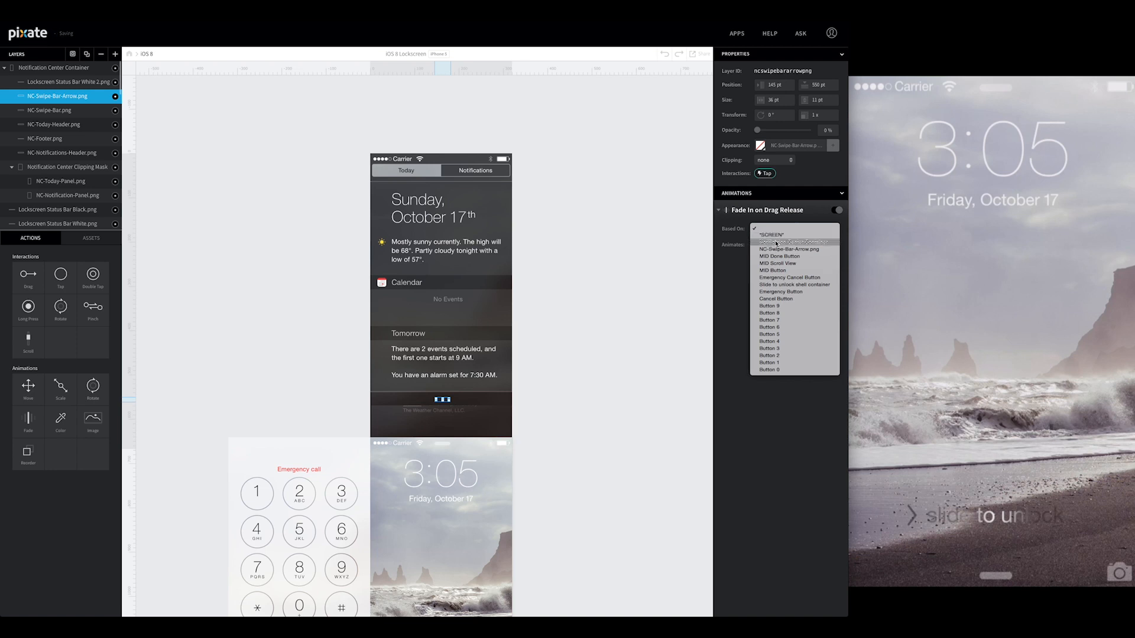
{"action": "left_click", "coordinate": [777, 241]}
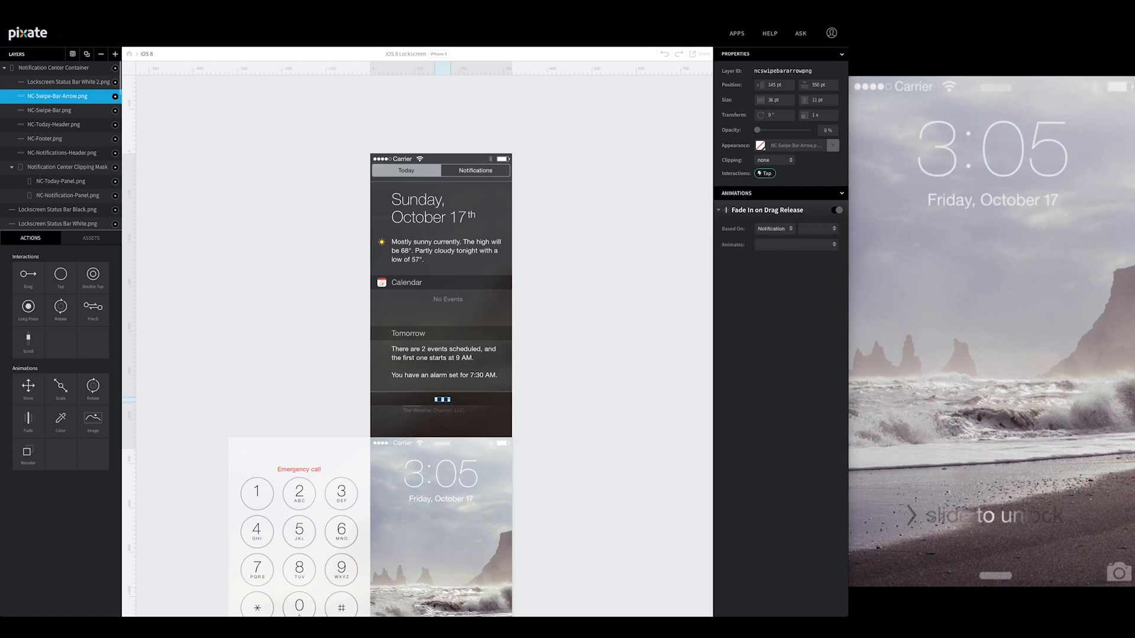
{"action": "left_click", "coordinate": [817, 231]}
{"action": "left_click", "coordinate": [817, 249]}
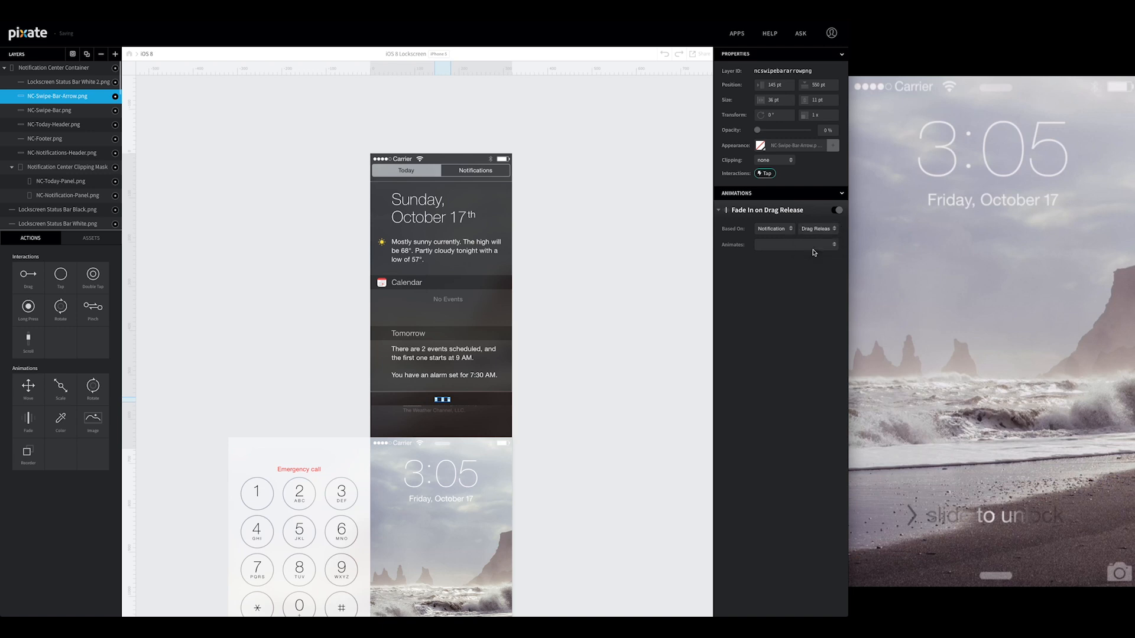
{"action": "left_click", "coordinate": [810, 245]}
{"action": "left_click", "coordinate": [809, 251]}
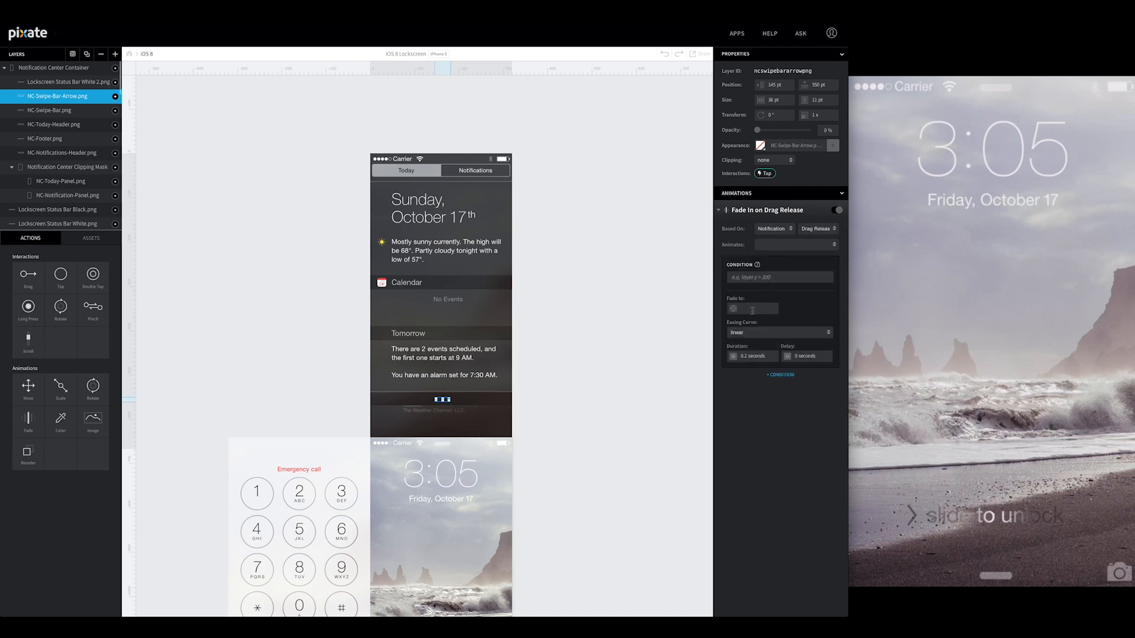
Step: Set Fade In on Drag Release to fade to 100% over a duration of 0.25 seconds
{"action": "left_click", "coordinate": [752, 308]}
{"action": "type", "text": "100"}
{"action": "key", "text": "Tab"}
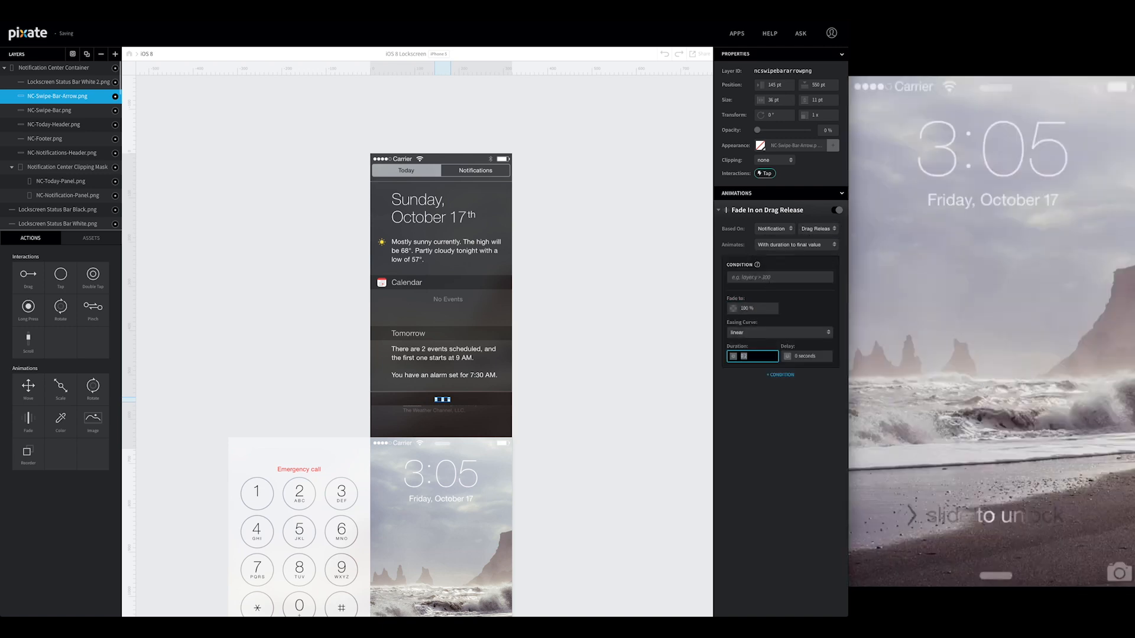
{"action": "type", "text": "0.25"}
{"action": "key", "text": "Tab"}
{"action": "key", "text": "Return"}
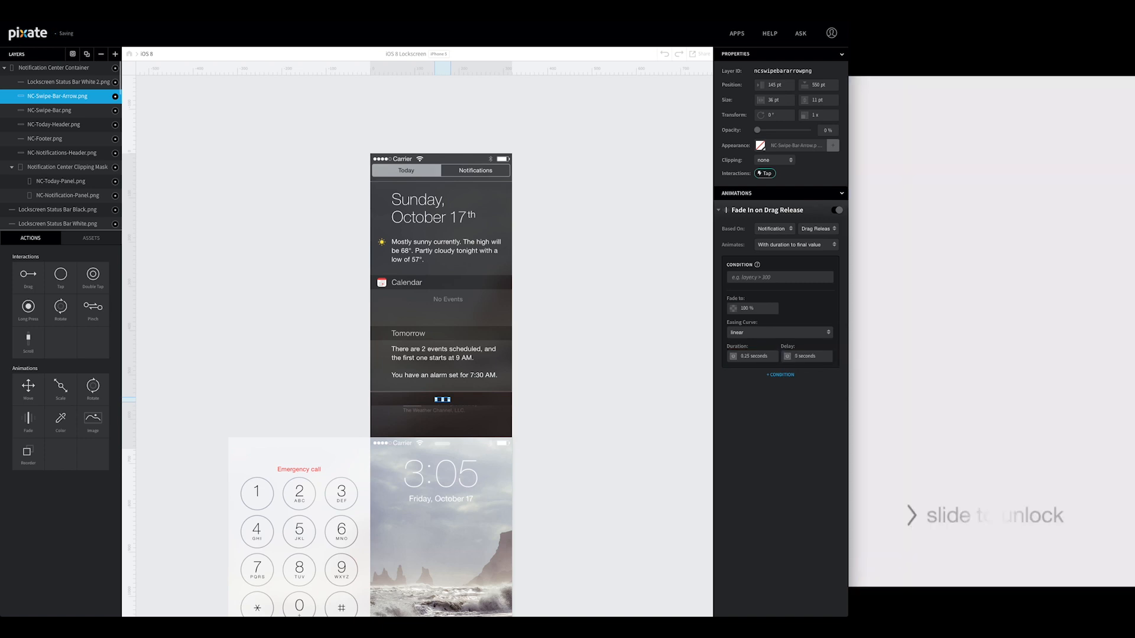
Step: Add a second Fade animation to NC-Swipe-Bar-Arrow.png and name it Fade Out on Tap
{"action": "left_click", "coordinate": [35, 388]}
{"action": "left_click_drag", "start_coordinate": [35, 388], "coordinate": [54, 96]}
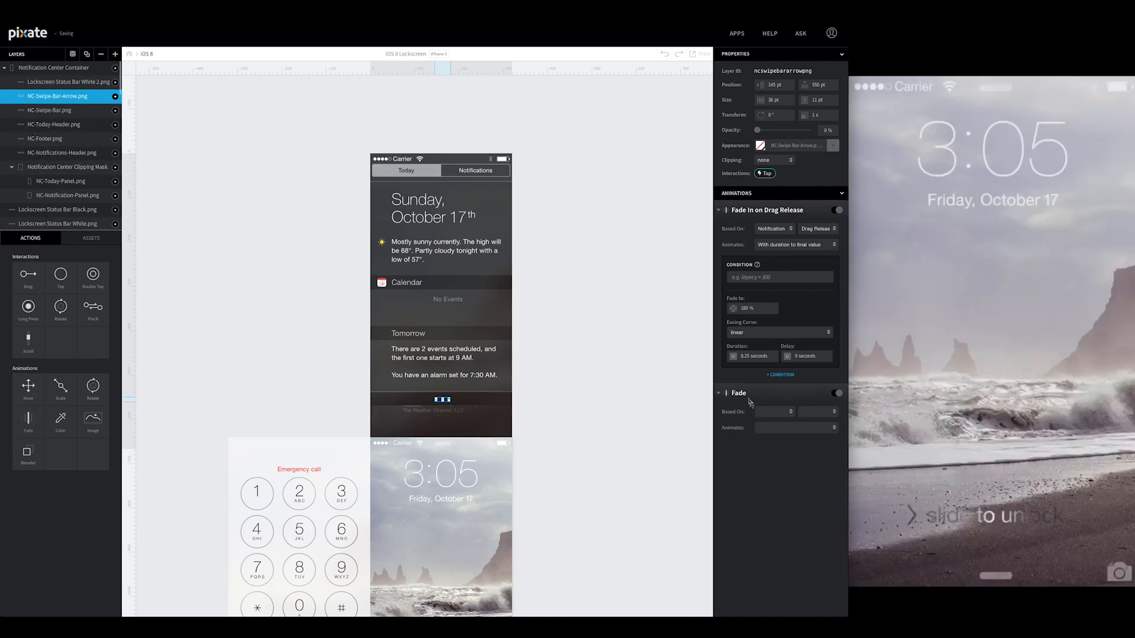
{"action": "double_click", "coordinate": [740, 393]}
{"action": "key", "text": "Return"}
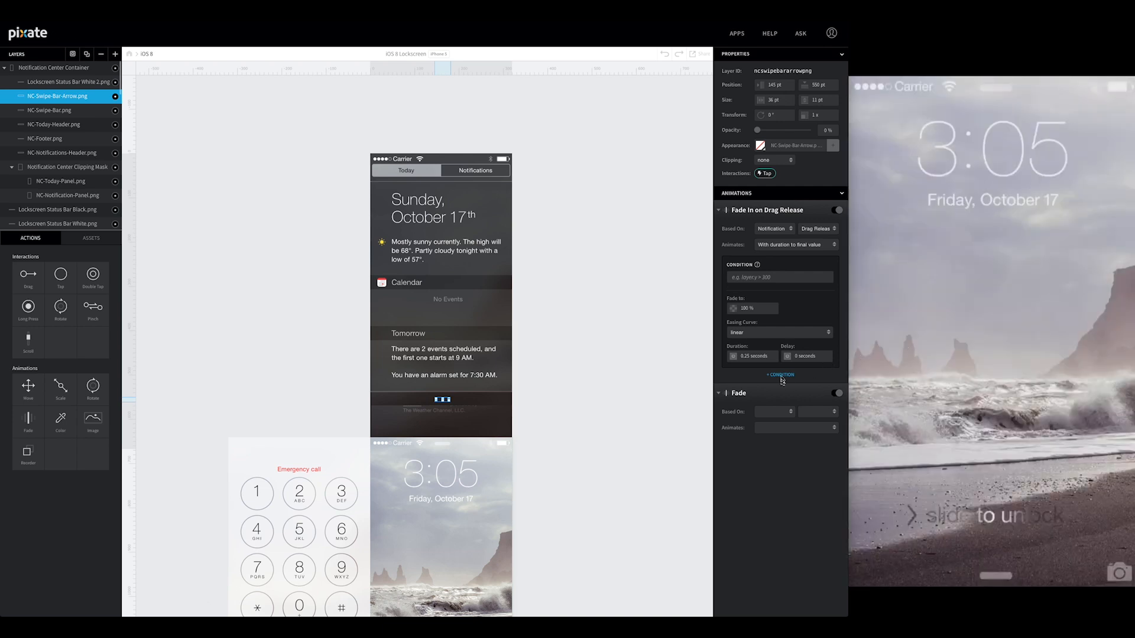
{"action": "left_click", "coordinate": [739, 399]}
{"action": "left_click", "coordinate": [739, 400]}
{"action": "type", "text": "Out on Tap"}
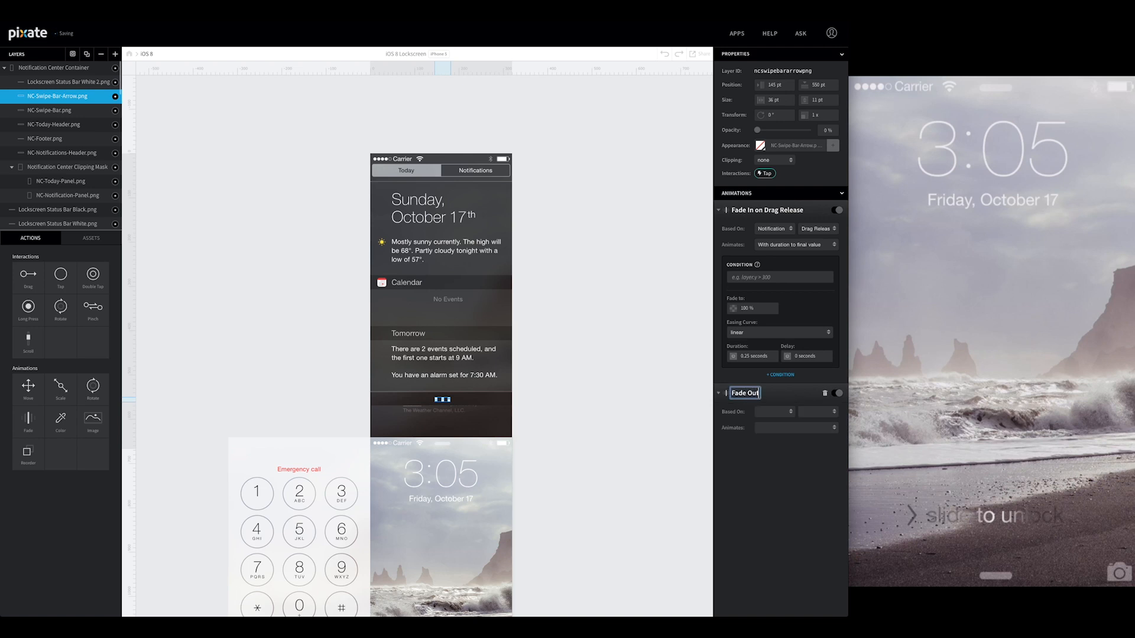
Step: Base Fade Out on Tap on NC-Swipe-Bar-Arrow.png's Tap, animating With duration to final value
{"action": "left_click", "coordinate": [777, 412]}
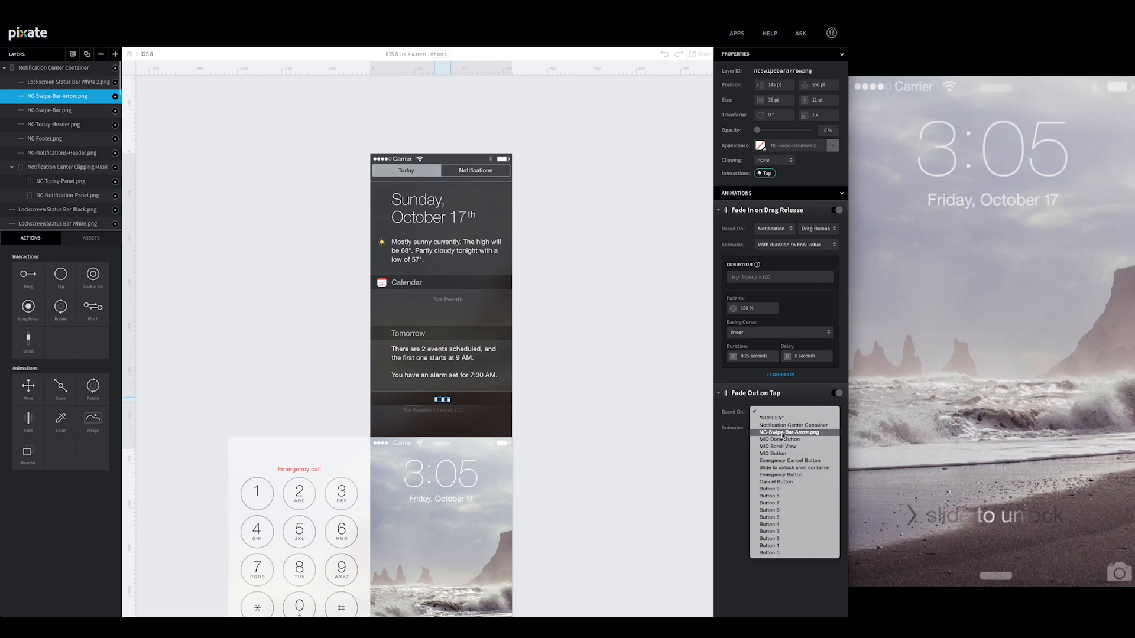
{"action": "left_click", "coordinate": [784, 434]}
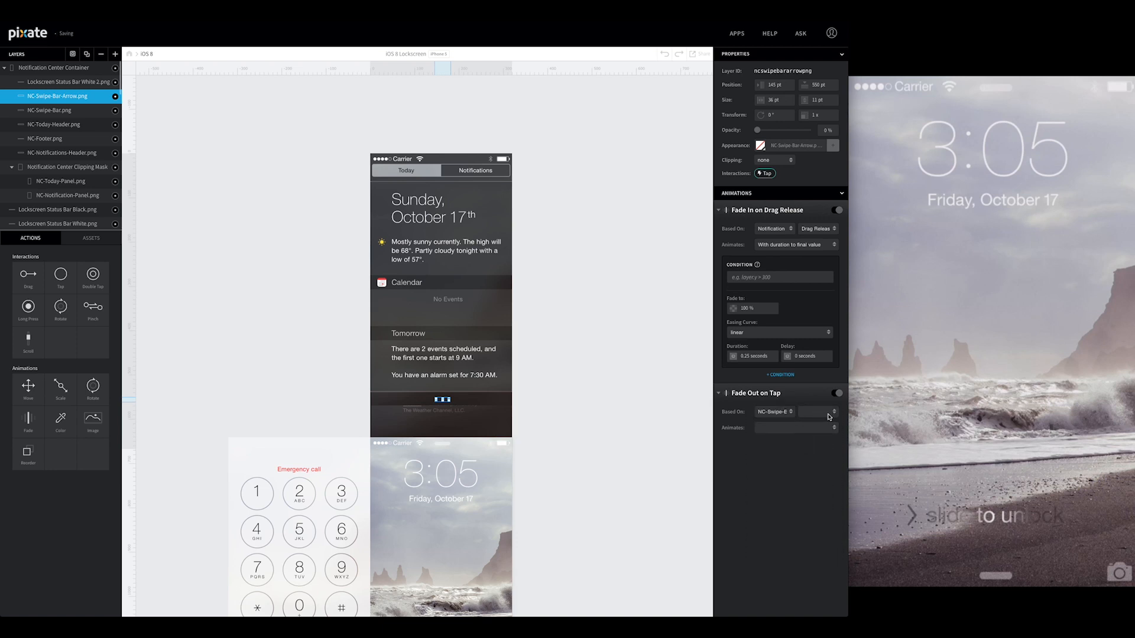
{"action": "left_click", "coordinate": [822, 418]}
Step: Set Fade Out on Tap to fade to 0% with a duration of 0.25 seconds
{"action": "left_click", "coordinate": [764, 491]}
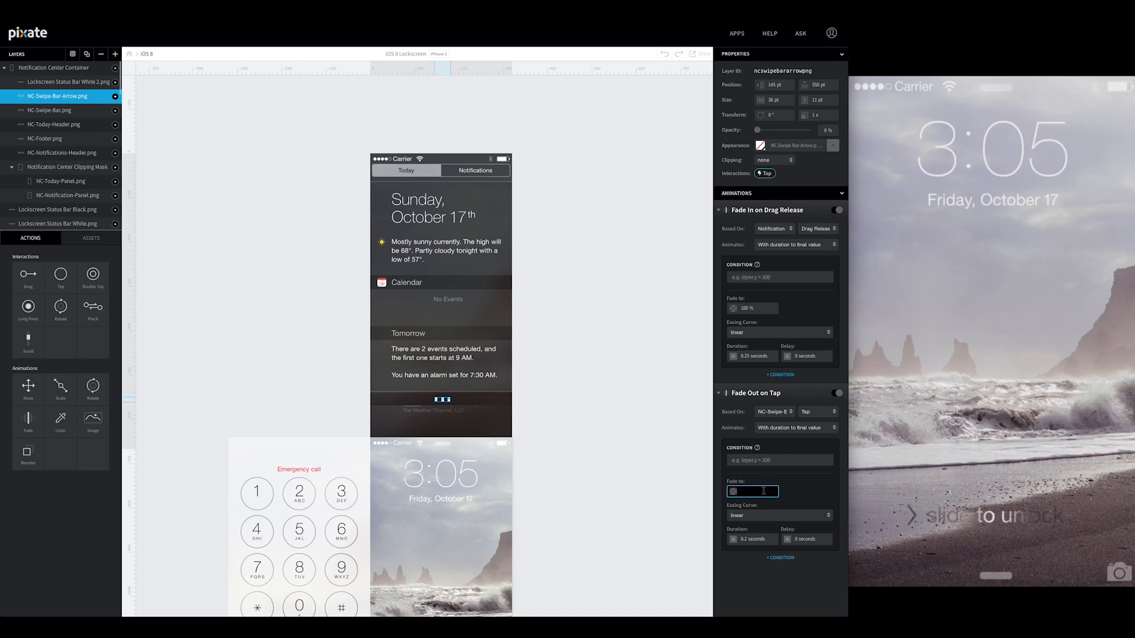
{"action": "key", "text": "Tab"}
{"action": "key", "text": "Tab"}
{"action": "type", "text": "0.2"}
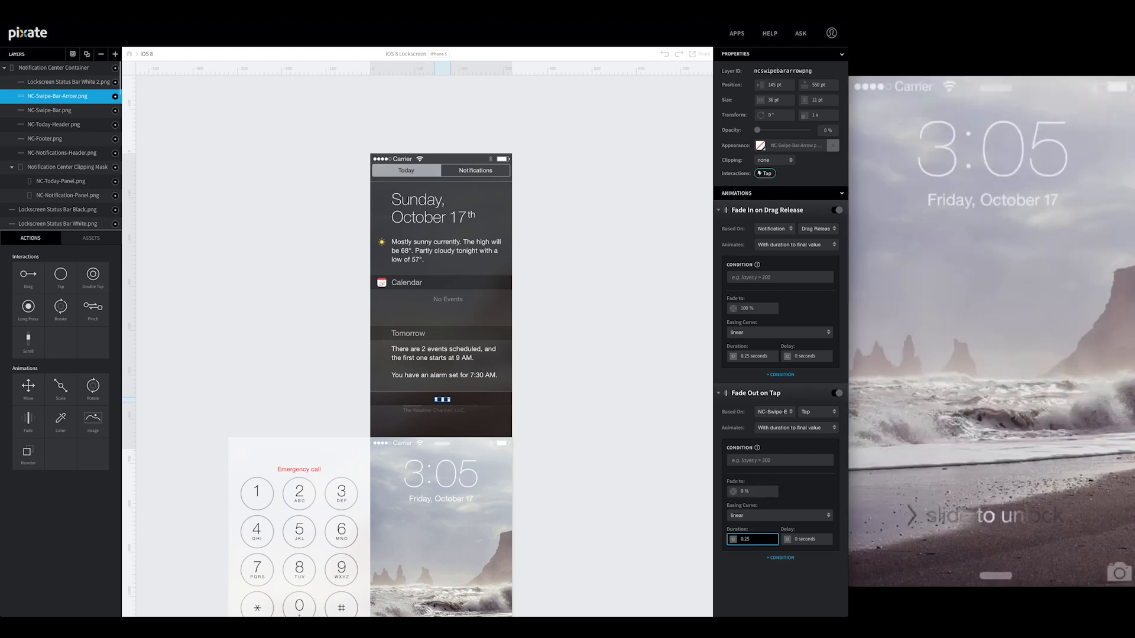
Step: Collapse the two existing animations, and add a third Fade to NC-Swipe-Bar-Arrow.png named Fade Out on Drag
{"action": "left_click", "coordinate": [750, 210]}
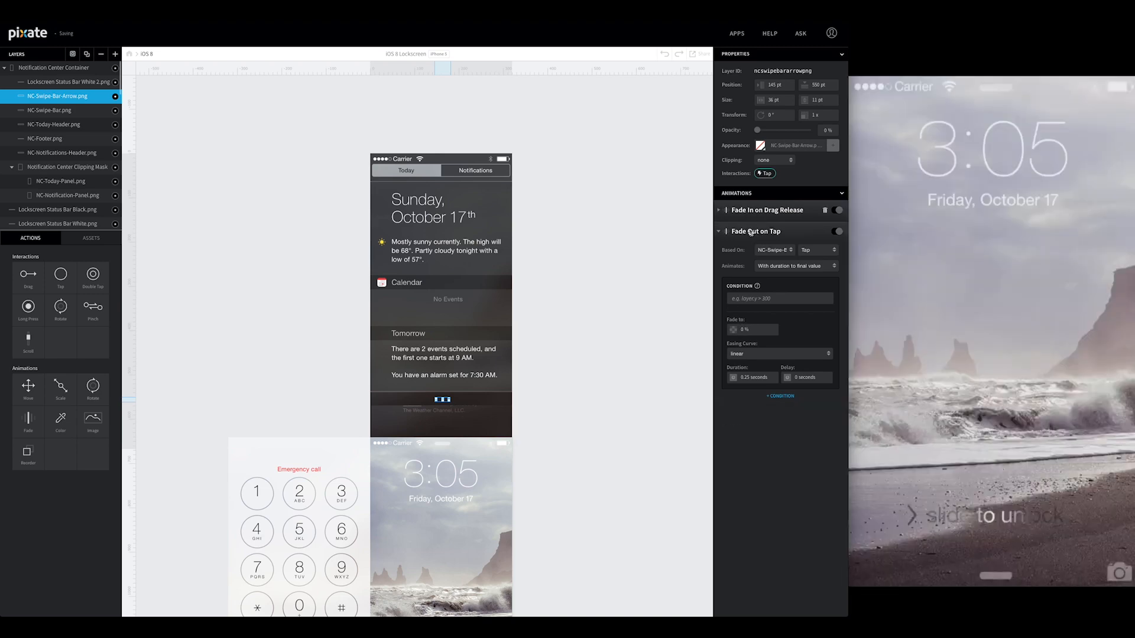
{"action": "left_click", "coordinate": [752, 232]}
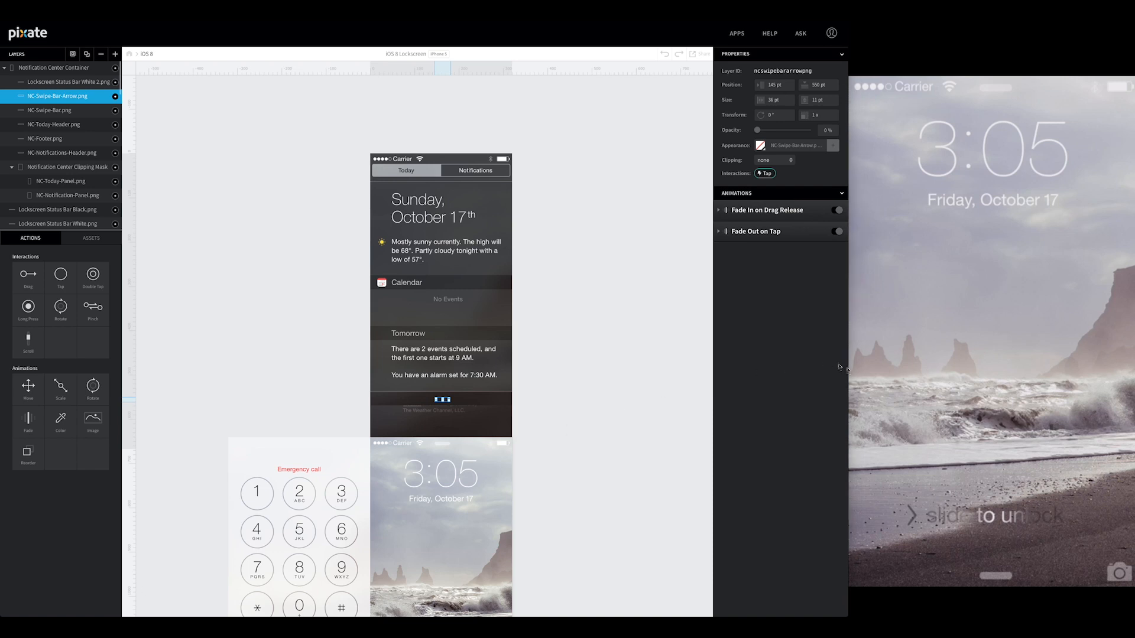
{"action": "left_click_drag", "start_coordinate": [28, 418], "coordinate": [57, 100]}
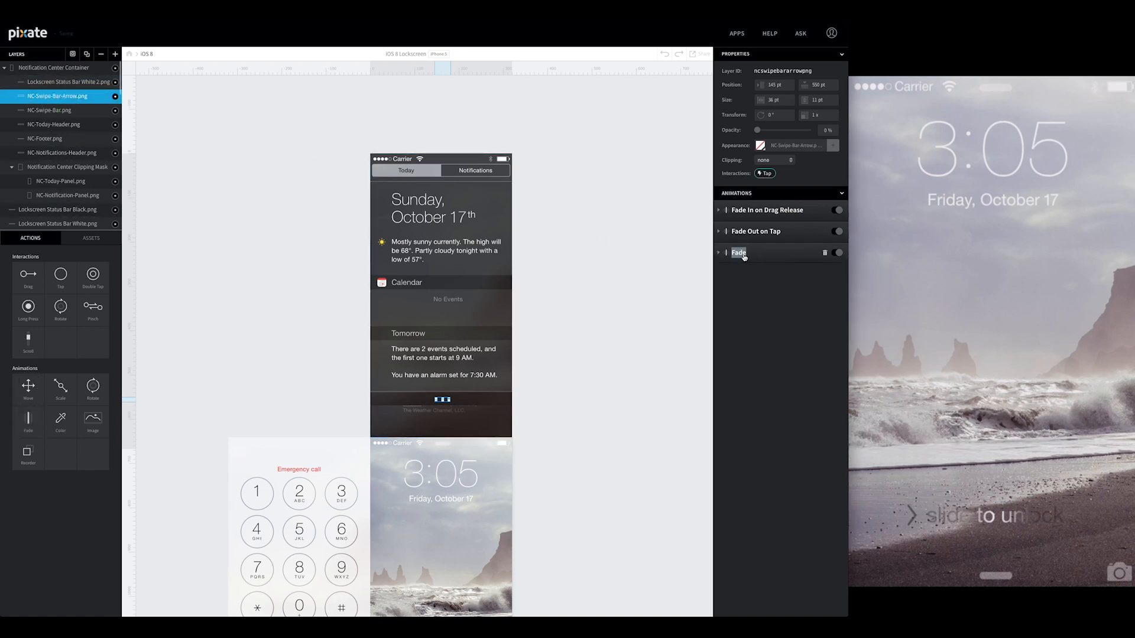
{"action": "double_click", "coordinate": [741, 254]}
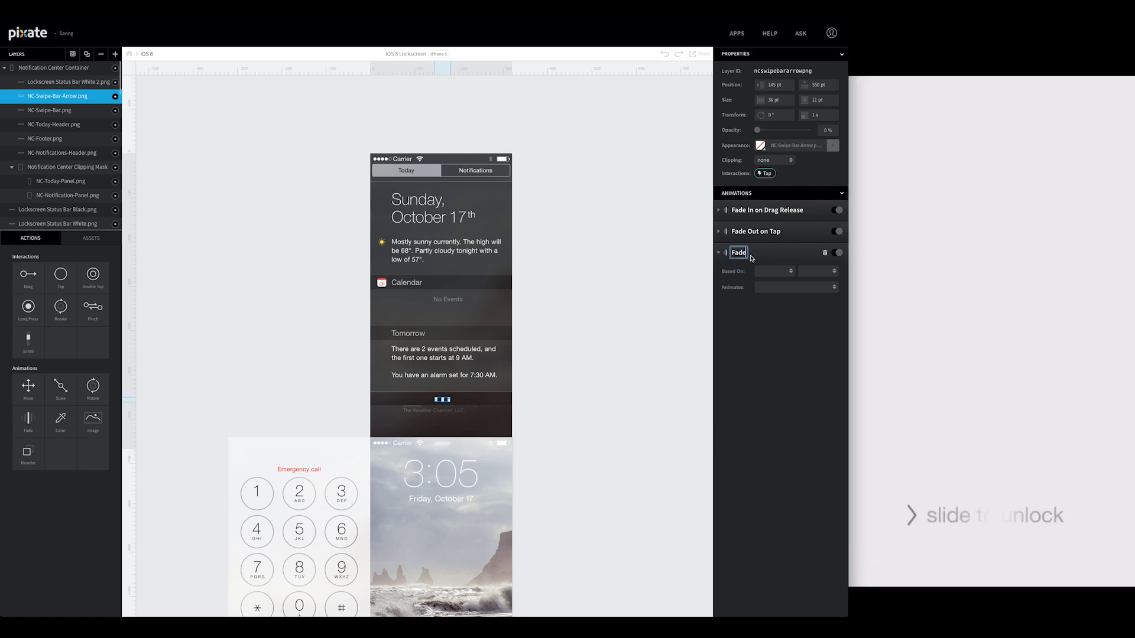
{"action": "type", "text": "Out on Drag"}
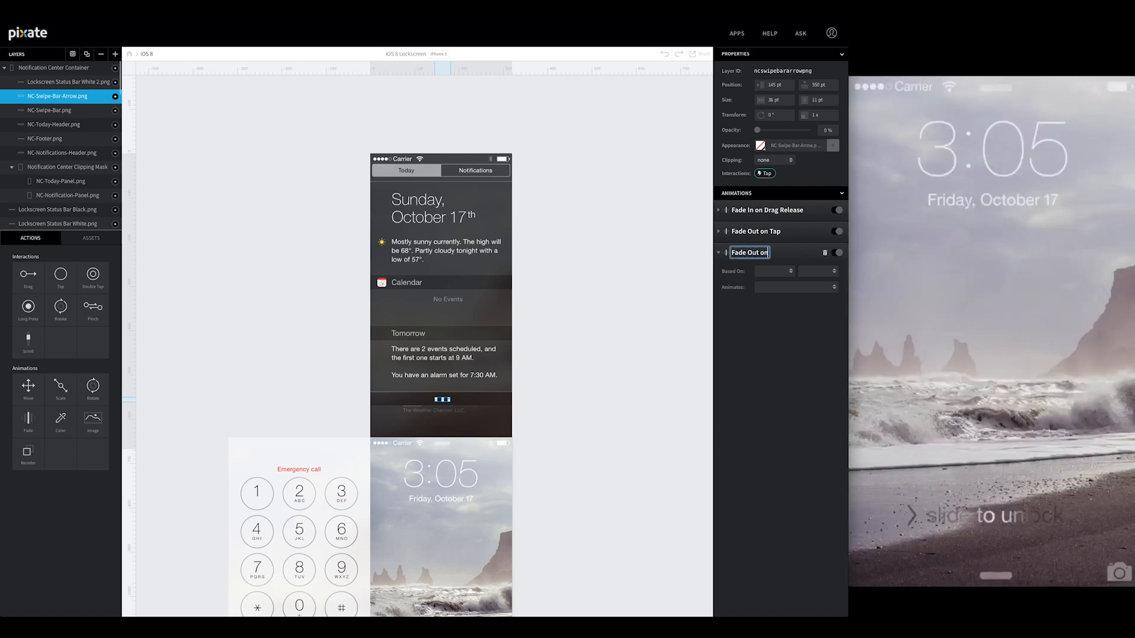
{"action": "key", "text": "Return"}
Step: Base Fade Out on Drag on Notification Center Container's Drag Start, animating With duration to final value
{"action": "left_click", "coordinate": [771, 271]}
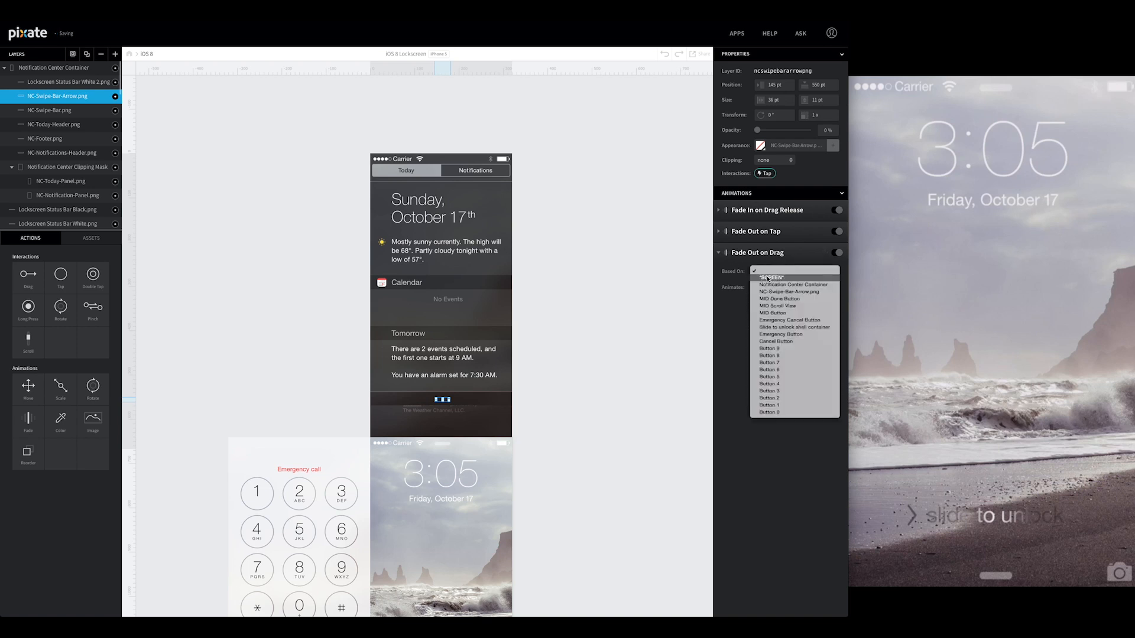
{"action": "left_click", "coordinate": [771, 280]}
{"action": "left_click", "coordinate": [812, 271]}
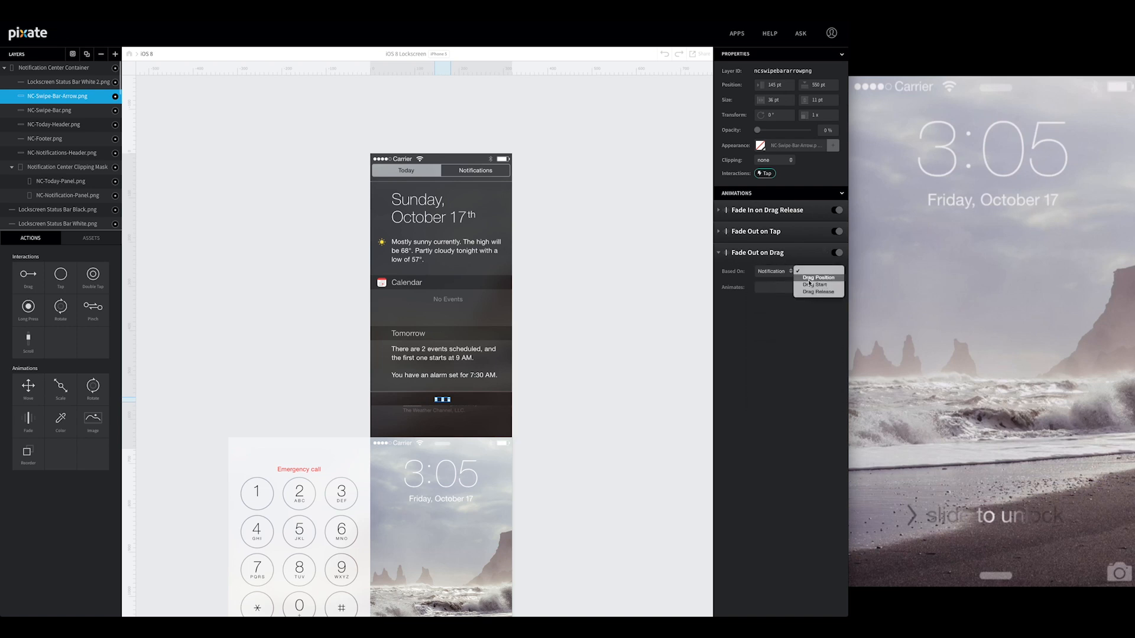
{"action": "left_click", "coordinate": [812, 278]}
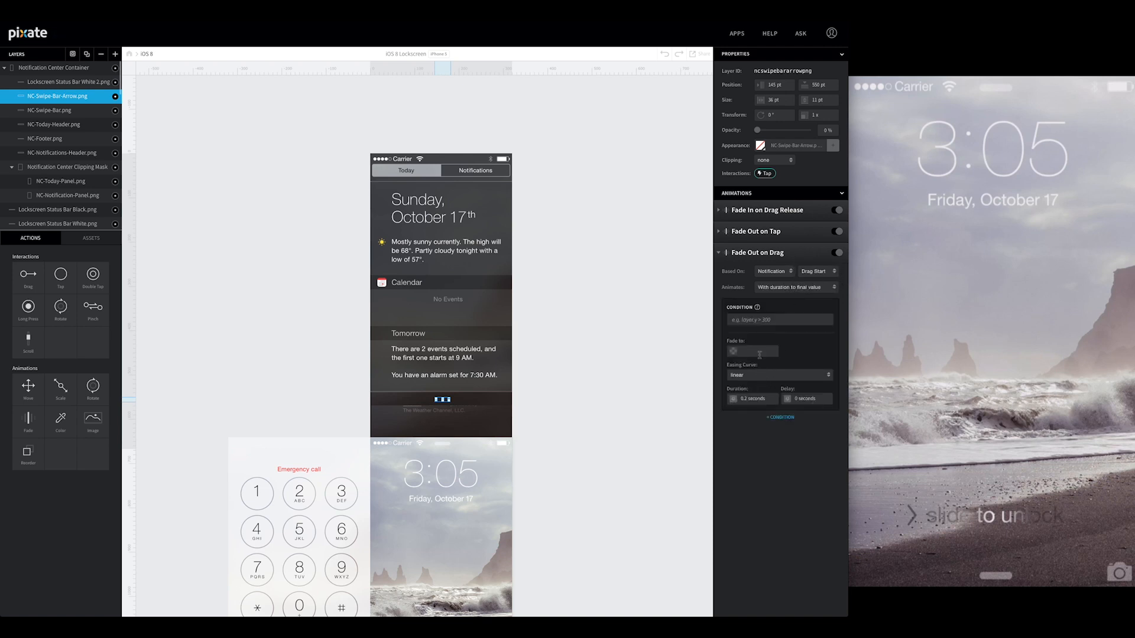
Step: Set Fade Out on Drag to fade to 0% with a duration of 0.25 seconds
{"action": "left_click", "coordinate": [760, 354]}
{"action": "type", "text": "0"}
{"action": "key", "text": "Tab"}
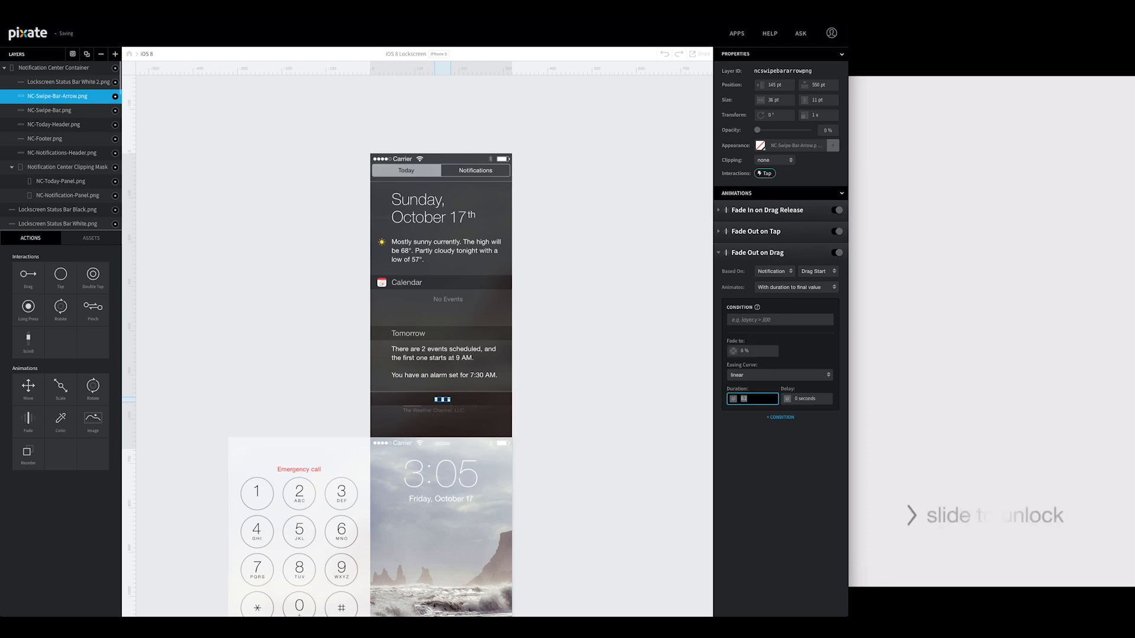
{"action": "type", "text": "0.25"}
{"action": "key", "text": "Tab"}
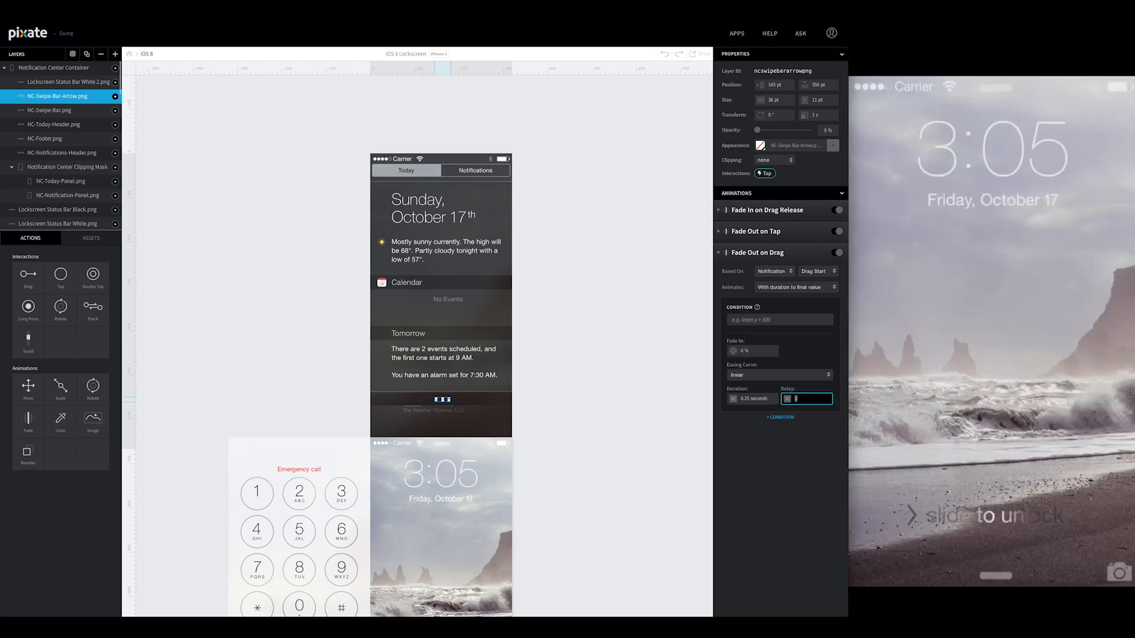
{"action": "key", "text": "Return"}
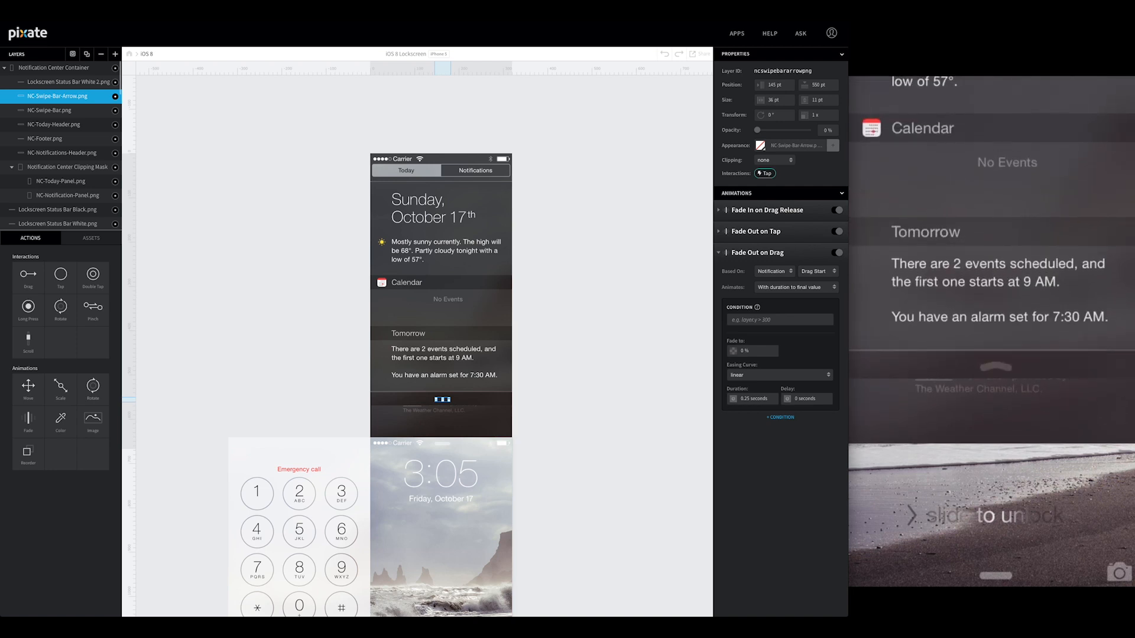
Step: Adjust the horizontal positions of NC-Swipe-Bar.png and NC-Swipe-Bar-Arrow.png, placing the arrow at 140 pt
{"action": "left_click", "coordinate": [81, 113]}
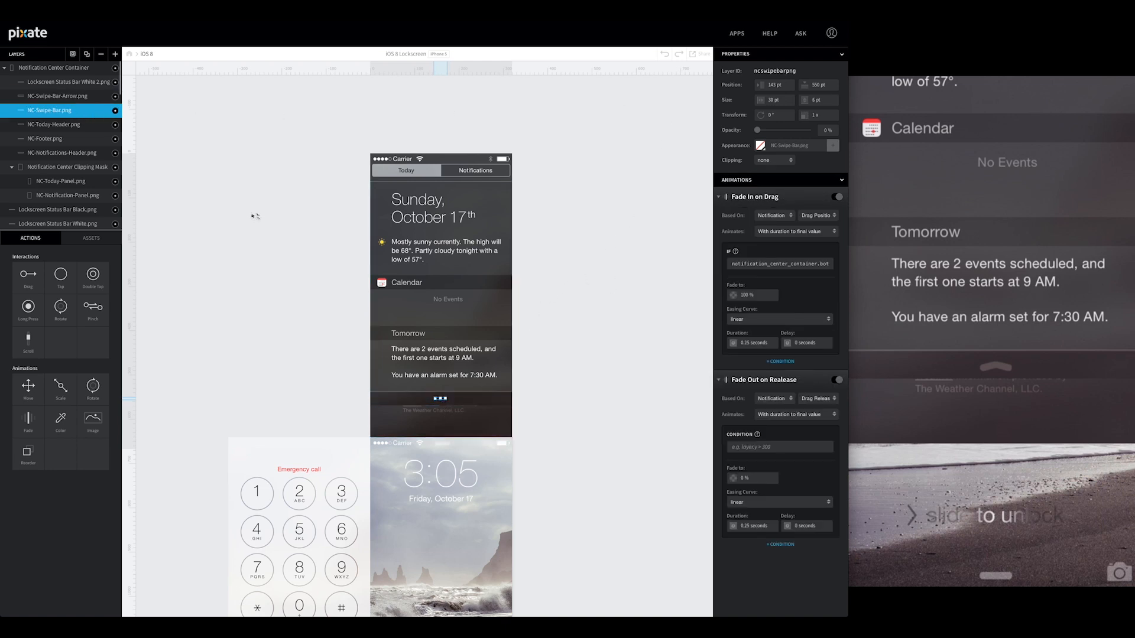
{"action": "key", "text": "Right"}
{"action": "key", "text": "Right"}
{"action": "left_click", "coordinate": [441, 399]}
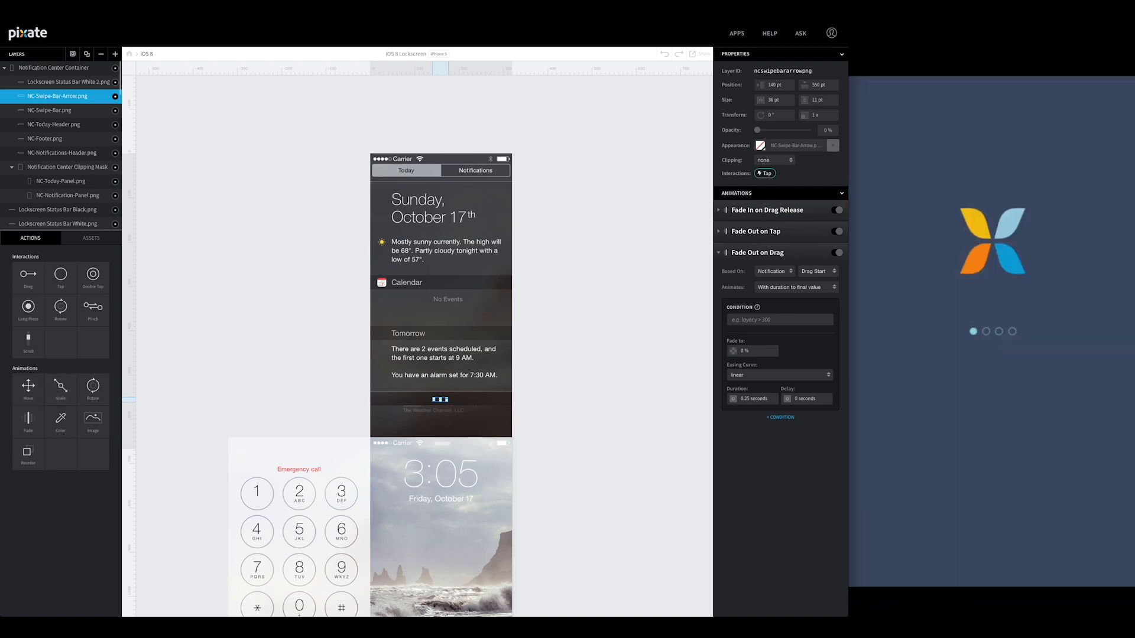
Step: Add a second Move animation to Notification Center Container and name it Move Down on Drag
{"action": "left_click", "coordinate": [69, 71]}
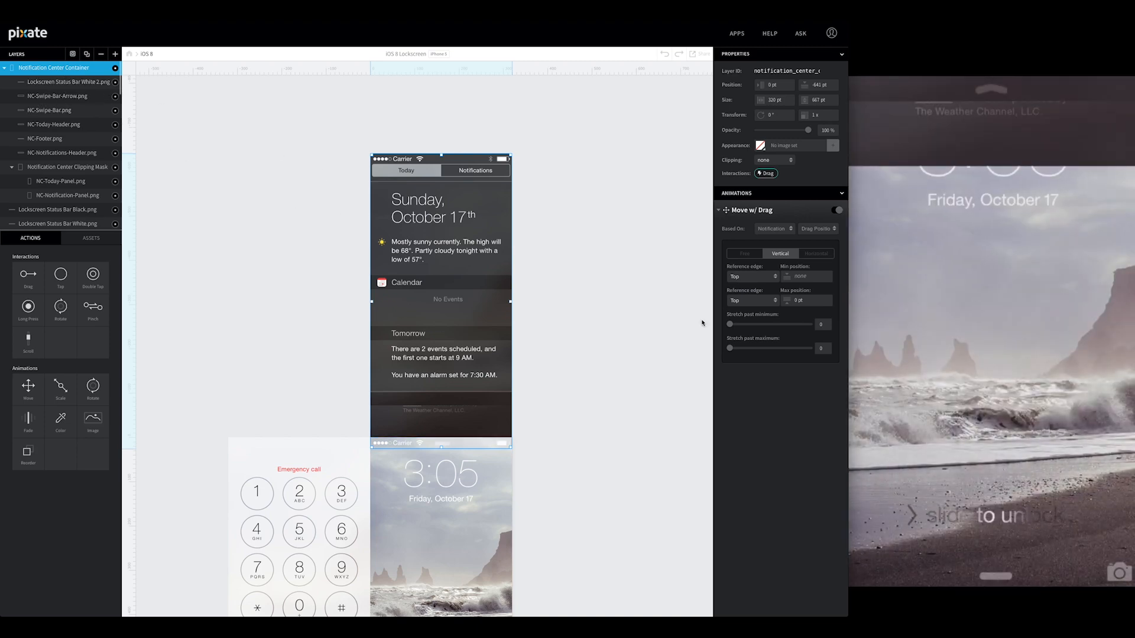
{"action": "left_click", "coordinate": [753, 211]}
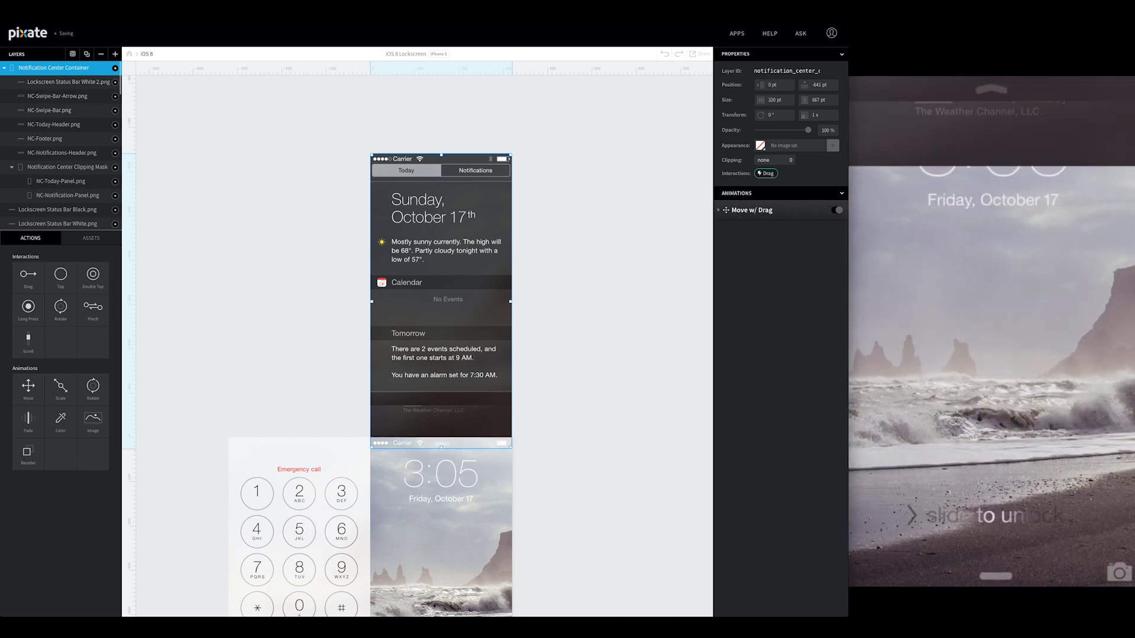
{"action": "left_click_drag", "start_coordinate": [28, 386], "coordinate": [55, 67]}
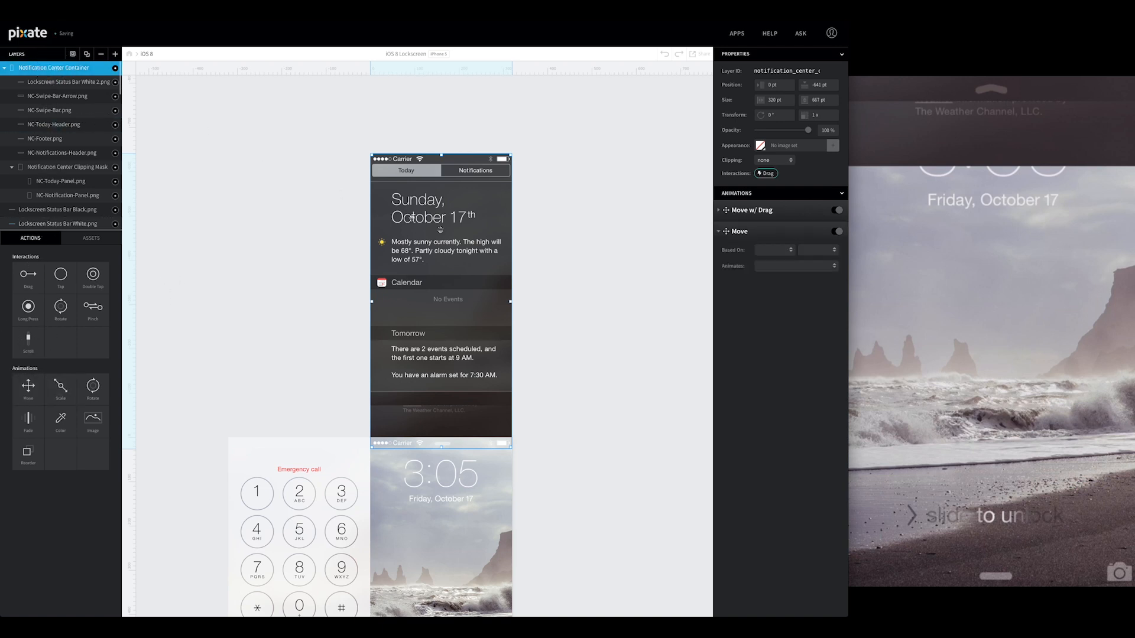
{"action": "double_click", "coordinate": [739, 231]}
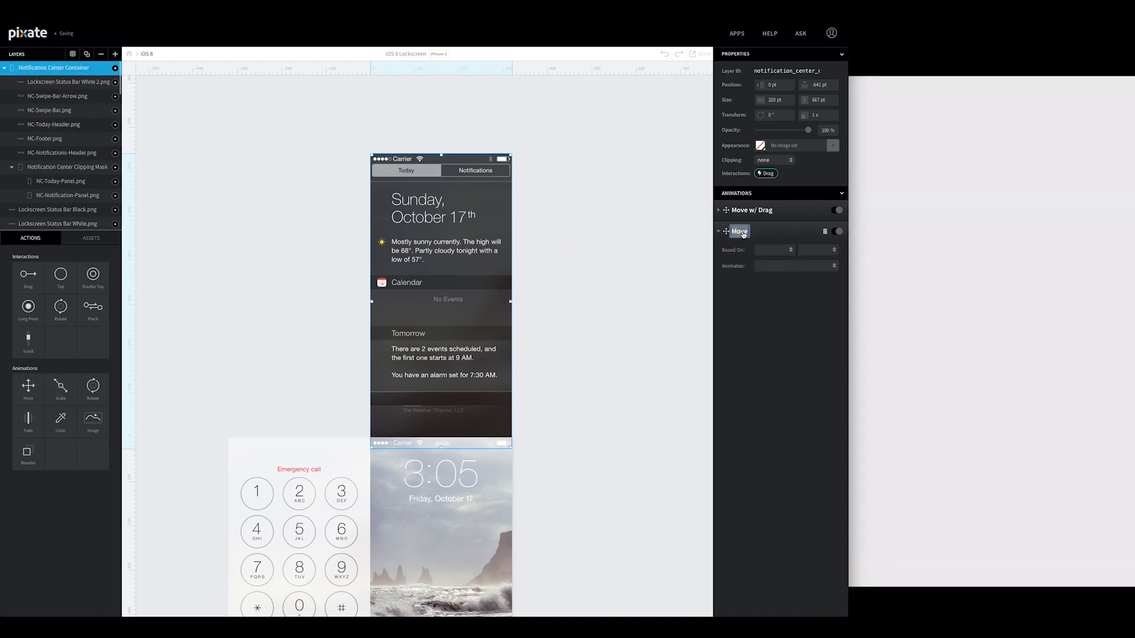
{"action": "type", "text": "Move Down"}
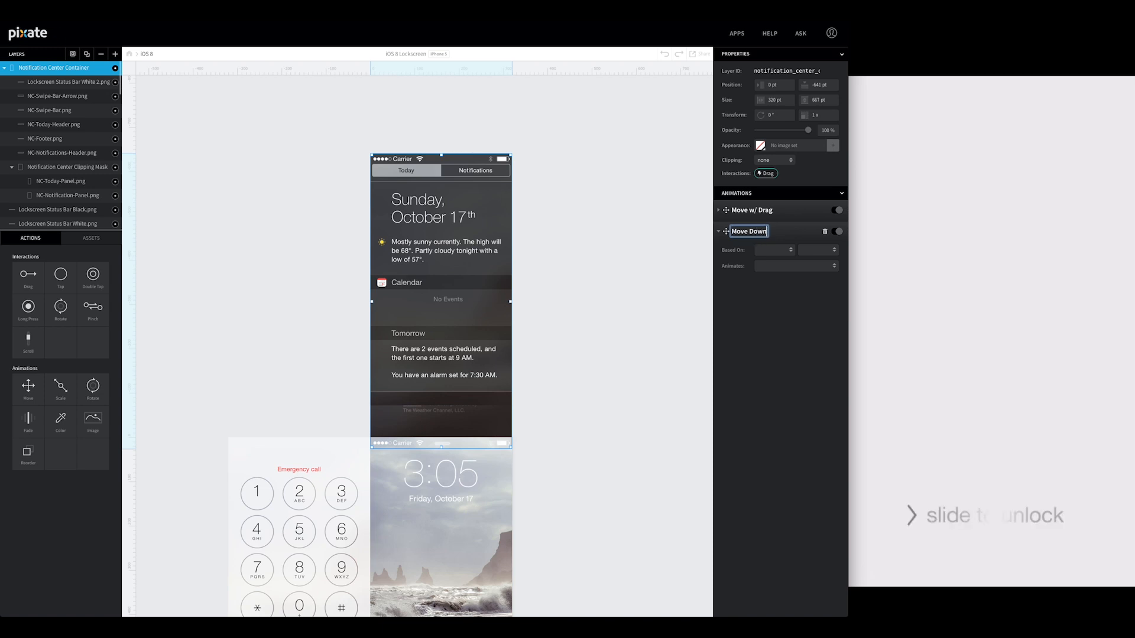
{"action": "type", "text": " on Drag"}
{"action": "key", "text": "Return"}
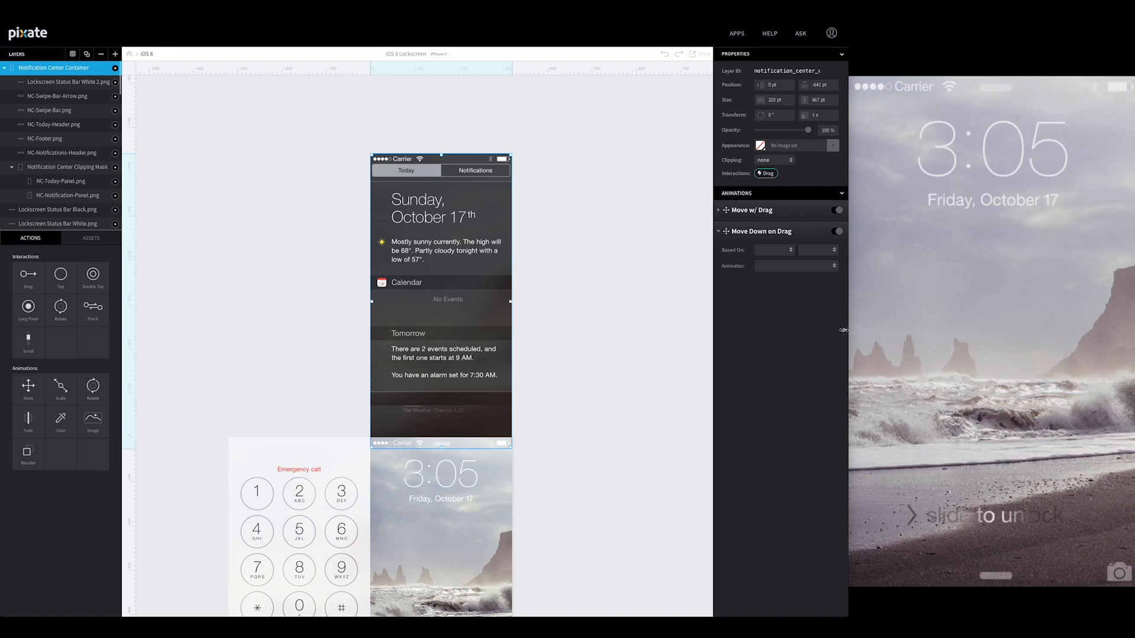
Step: Base Move Down on Drag on Notification Center Container's Drag Release, animating With duration to final value and moving its top to 0
{"action": "left_click", "coordinate": [784, 252]}
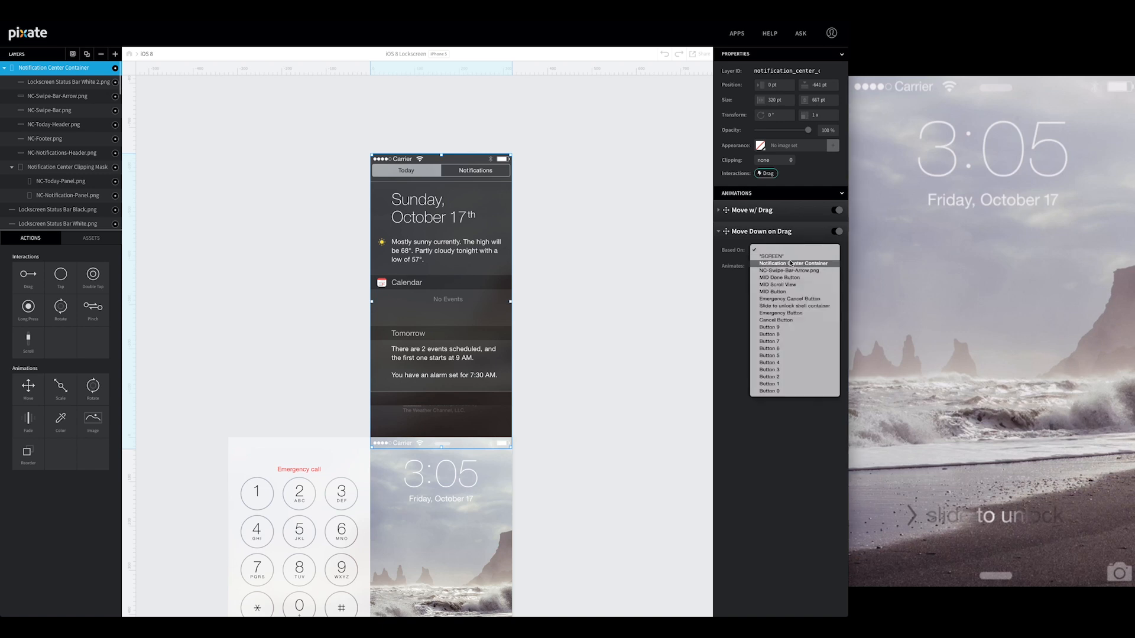
{"action": "left_click", "coordinate": [789, 266]}
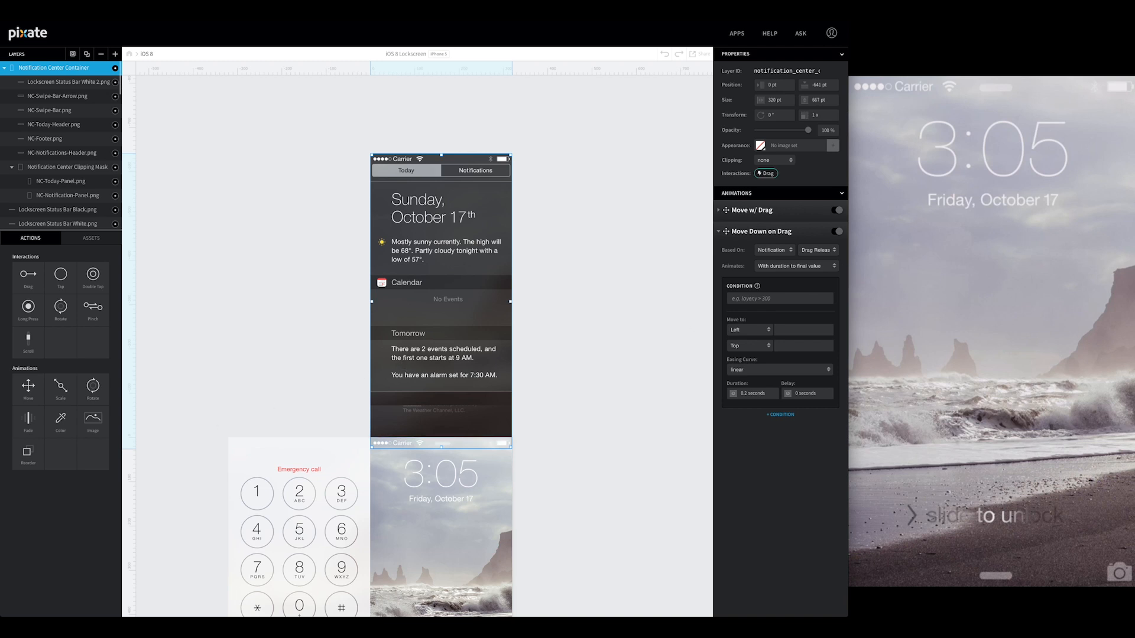
{"action": "left_click", "coordinate": [785, 341]}
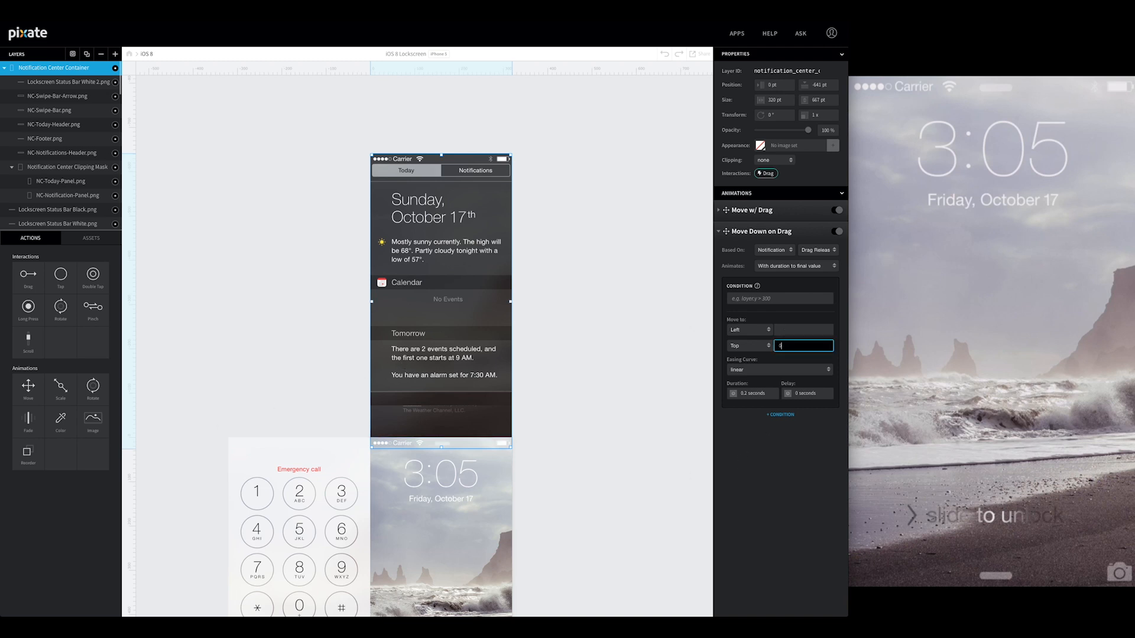
{"action": "type", "text": "0"}
Step: Give Move Down on Drag a spring easing curve with friction 40 and tension 400
{"action": "left_click", "coordinate": [769, 370]}
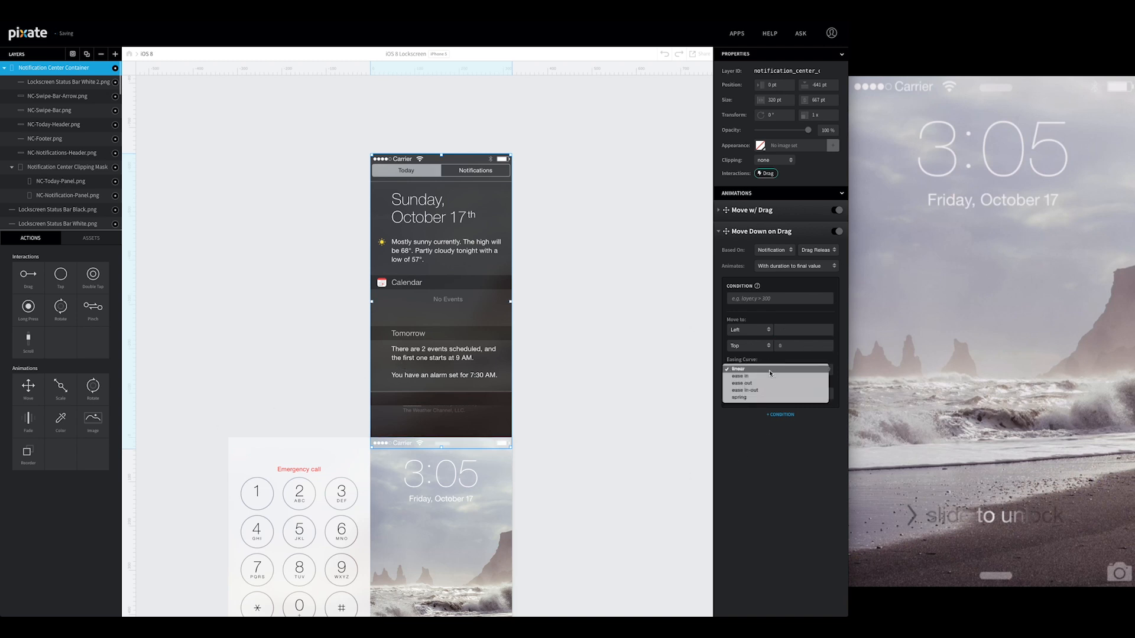
{"action": "left_click", "coordinate": [747, 397]}
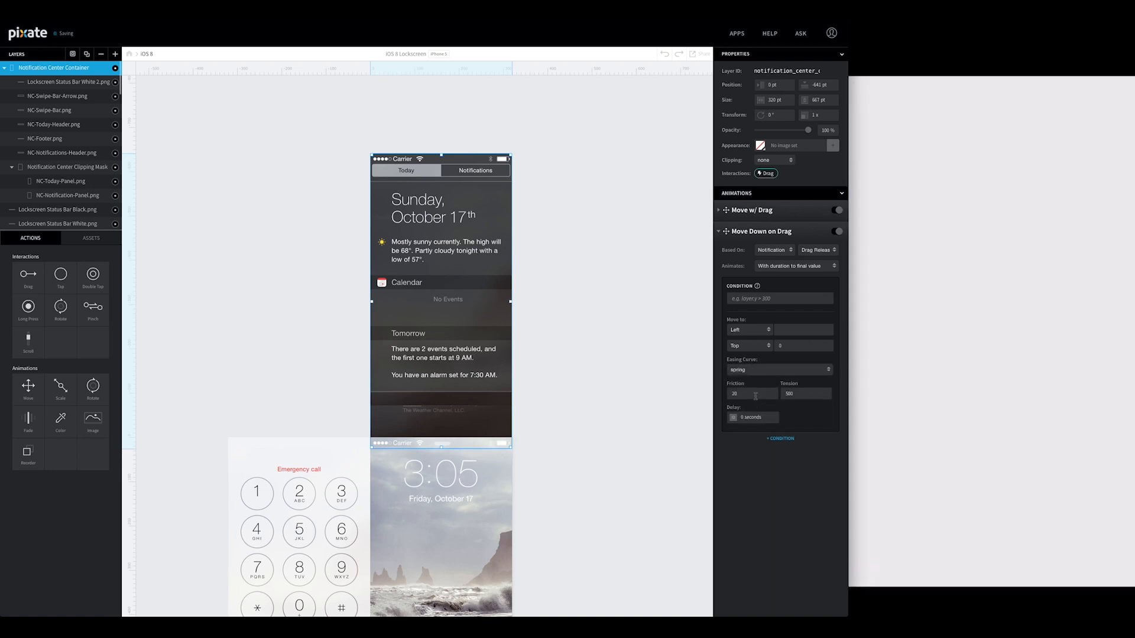
{"action": "left_click", "coordinate": [756, 394]}
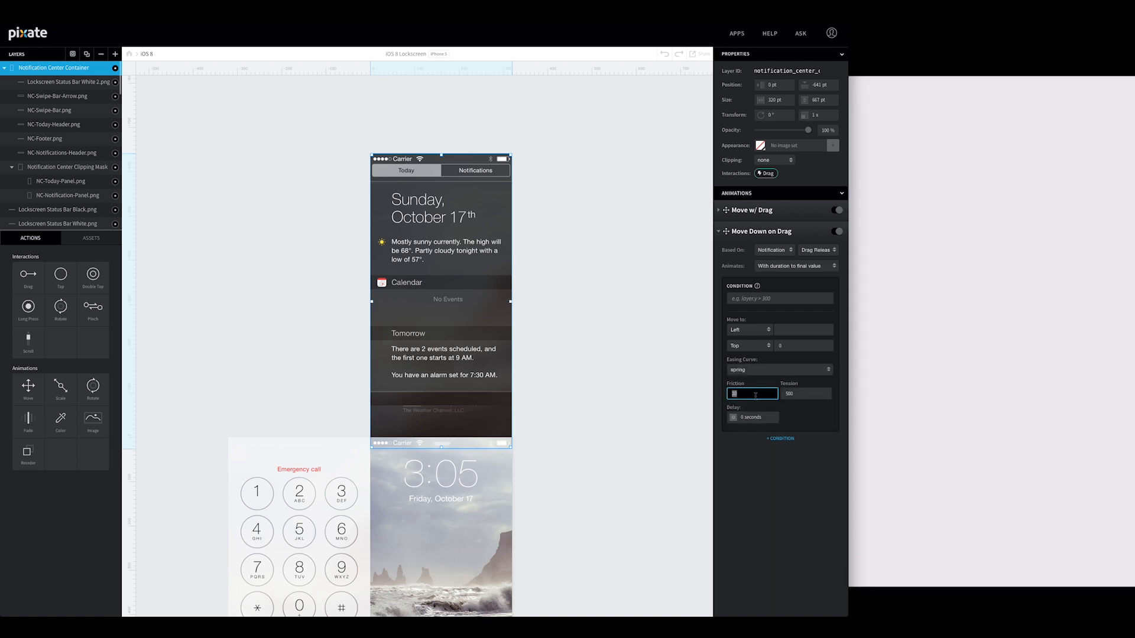
{"action": "type", "text": "40"}
{"action": "key", "text": "Tab"}
{"action": "type", "text": "40"}
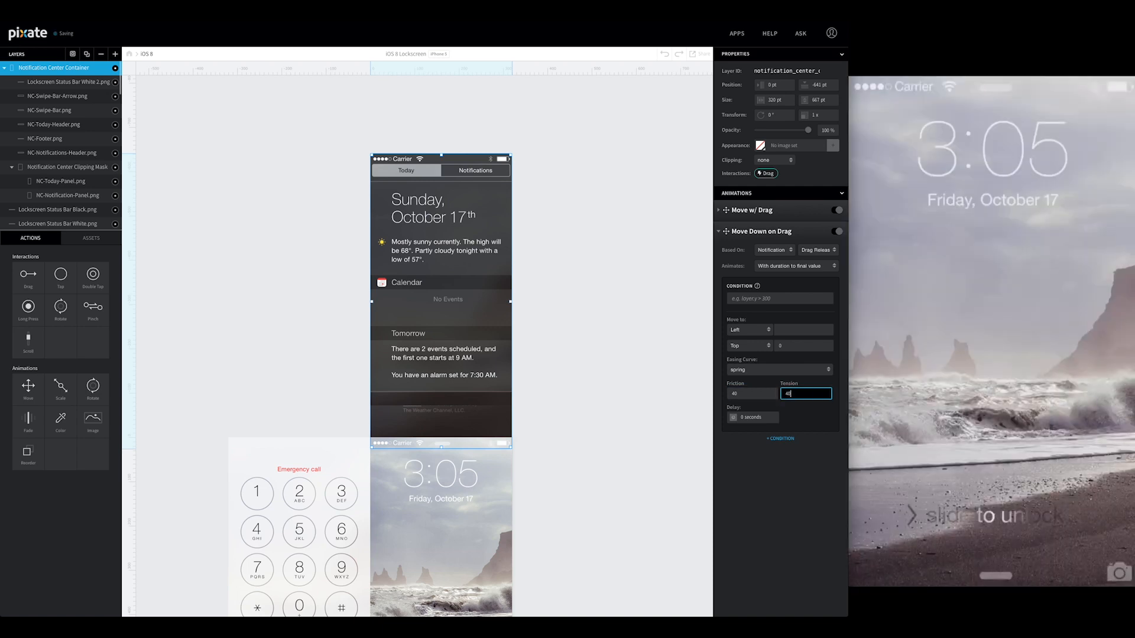
{"action": "key", "text": "Tab"}
{"action": "key", "text": "Tab"}
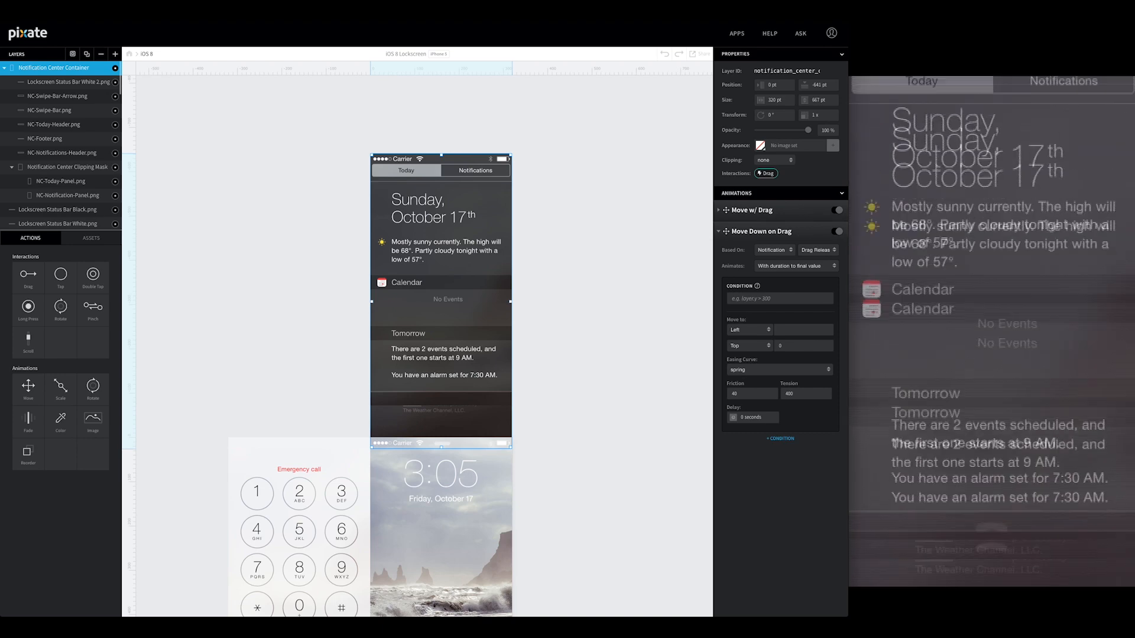
Step: Collapse Move Down on Drag and add a third Move animation to Notification Center Container named Move Up on Tap
{"action": "left_click", "coordinate": [722, 231]}
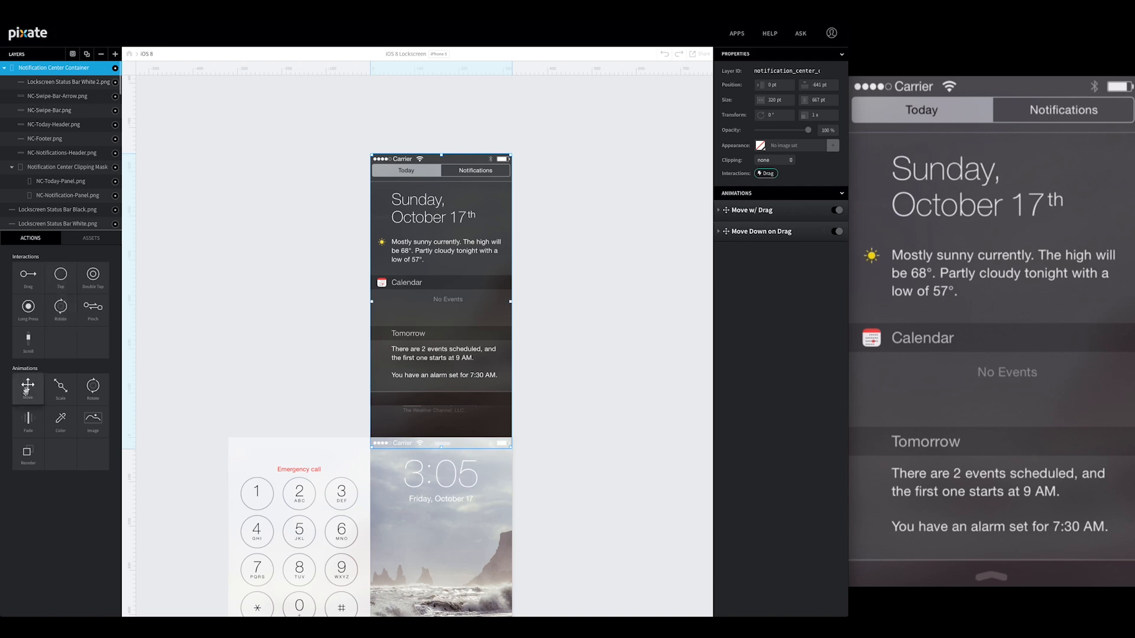
{"action": "left_click_drag", "start_coordinate": [27, 386], "coordinate": [70, 68]}
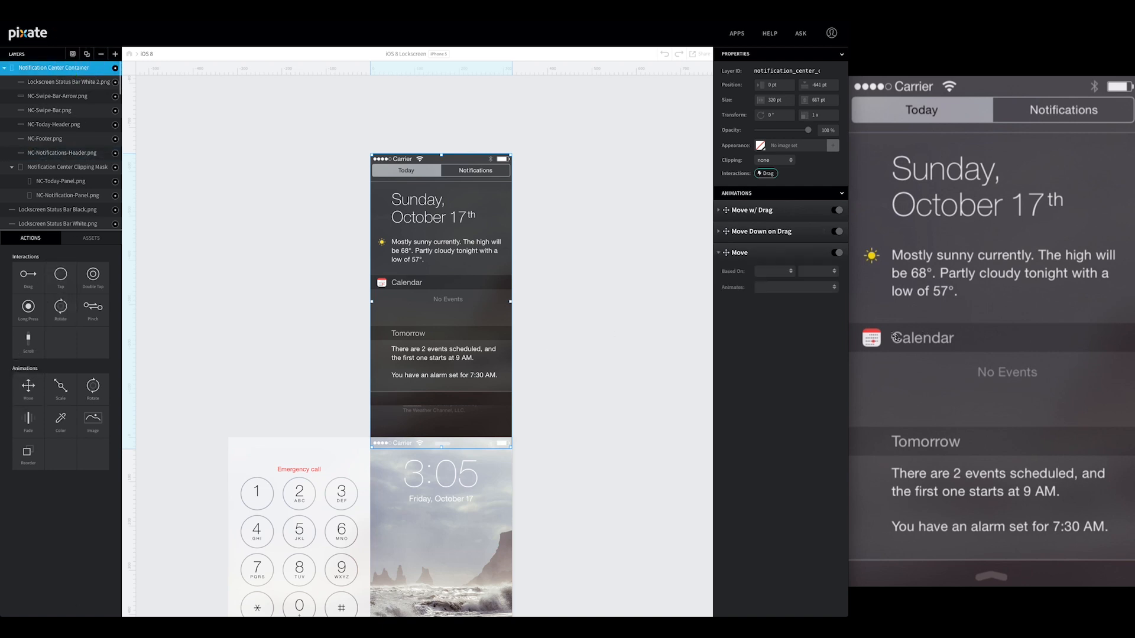
{"action": "left_click", "coordinate": [747, 255]}
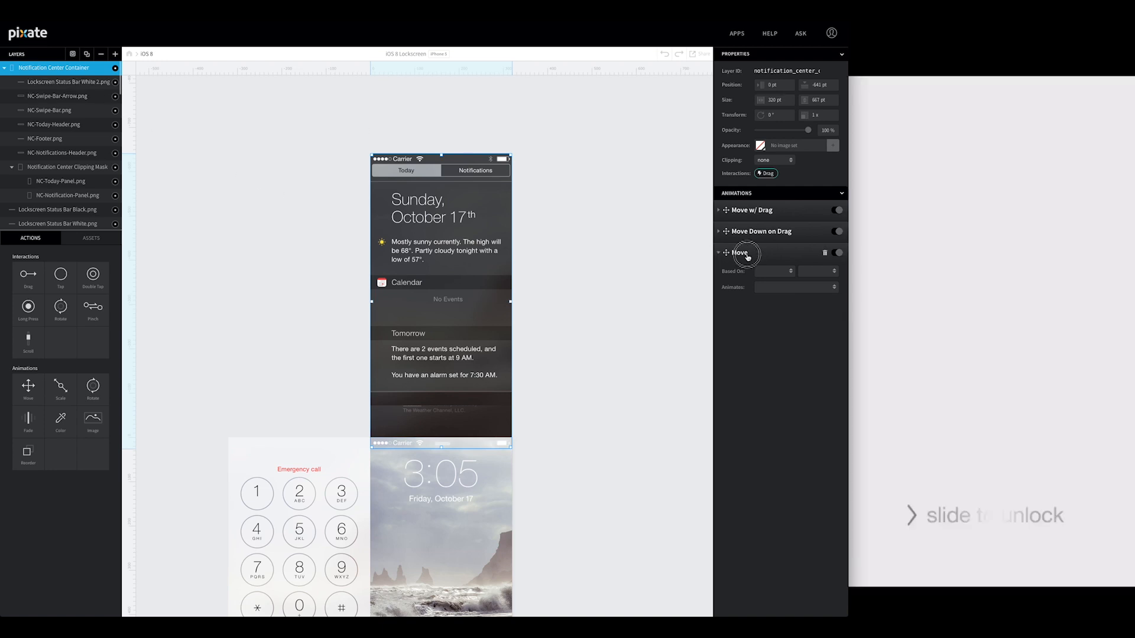
{"action": "type", "text": "Move Uo on Tap"}
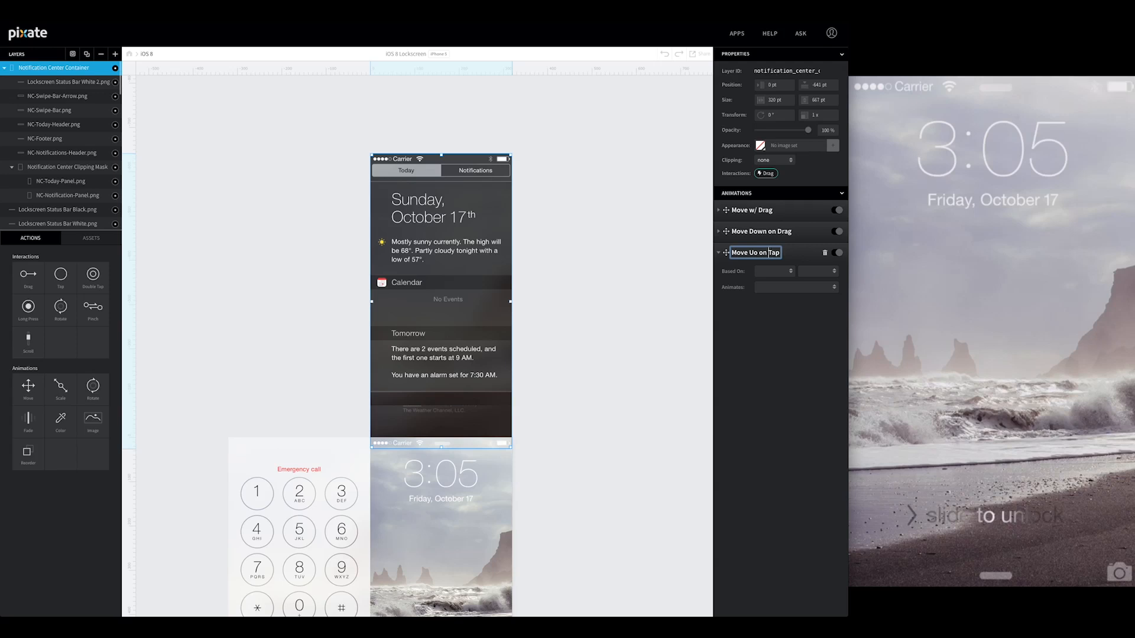
{"action": "key", "text": "BackSpace"}
{"action": "type", "text": "p"}
{"action": "key", "text": "Return"}
Step: Base Move Up on Tap on NC-Swipe-Bar-Arrow.png's Tap, animating With duration to final value
{"action": "left_click", "coordinate": [788, 272]}
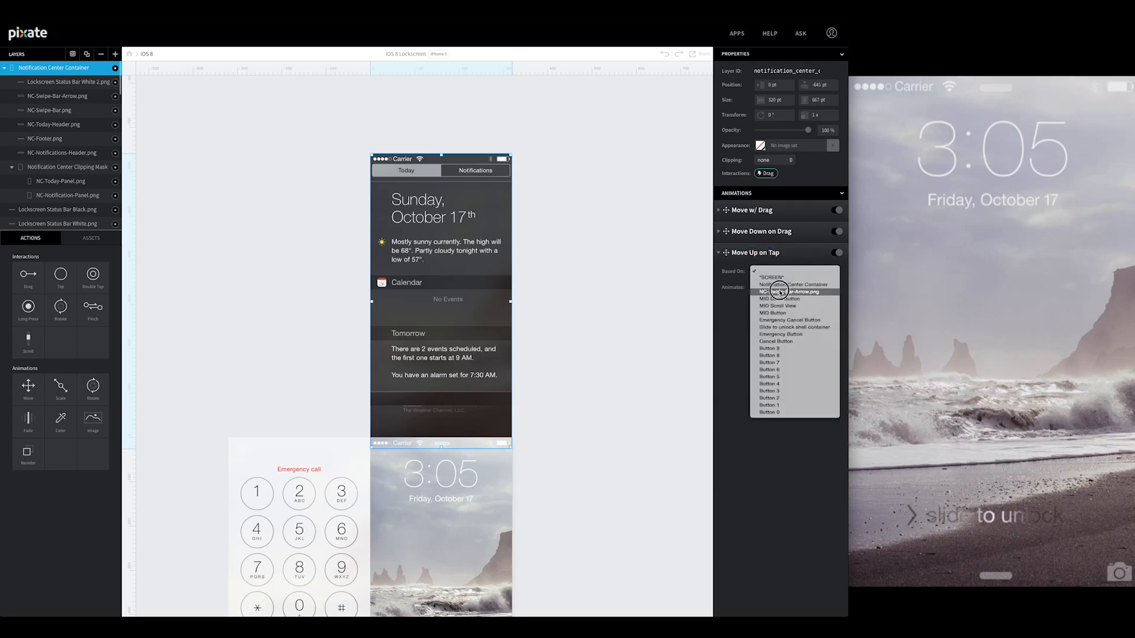
{"action": "left_click", "coordinate": [781, 291]}
{"action": "left_click", "coordinate": [814, 273]}
{"action": "left_click", "coordinate": [815, 278]}
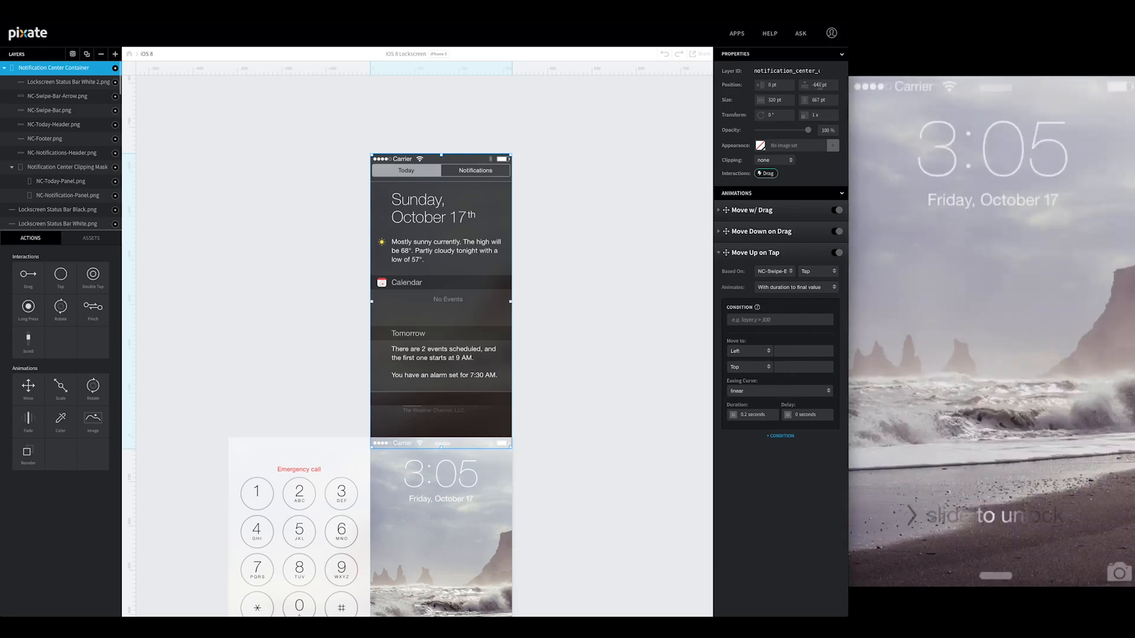
Step: Set Move Up on Tap to return the container's top to its original position with a duration of 0.3 seconds
{"action": "left_click", "coordinate": [795, 365]}
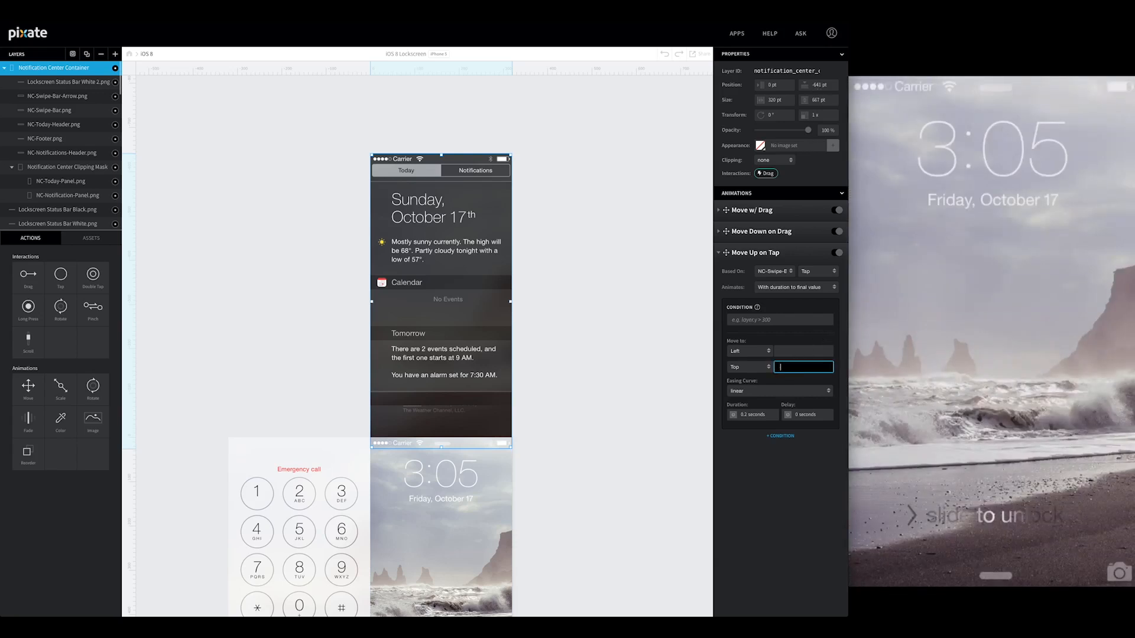
{"action": "key", "text": "Tab"}
{"action": "key", "text": "Tab"}
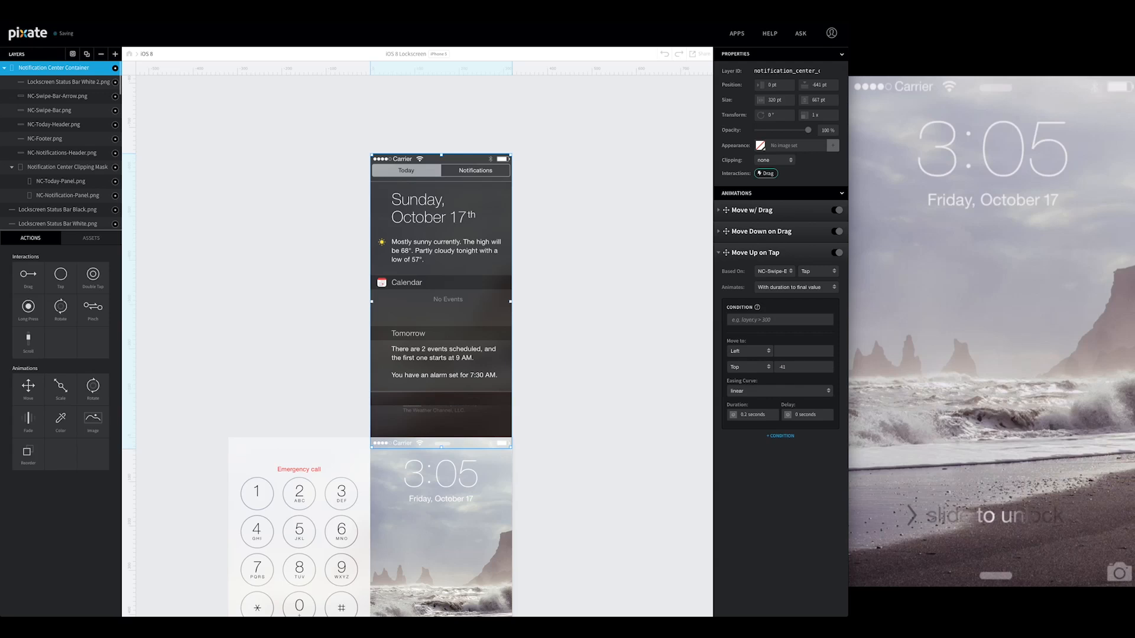
{"action": "type", "text": "0.3"}
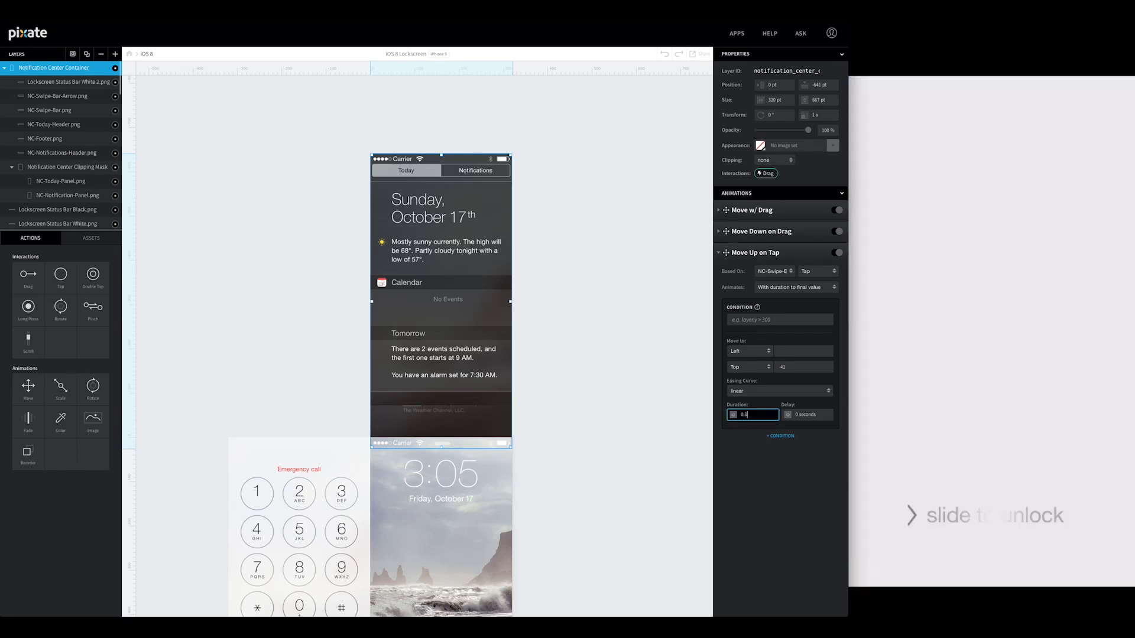
{"action": "key", "text": "Return"}
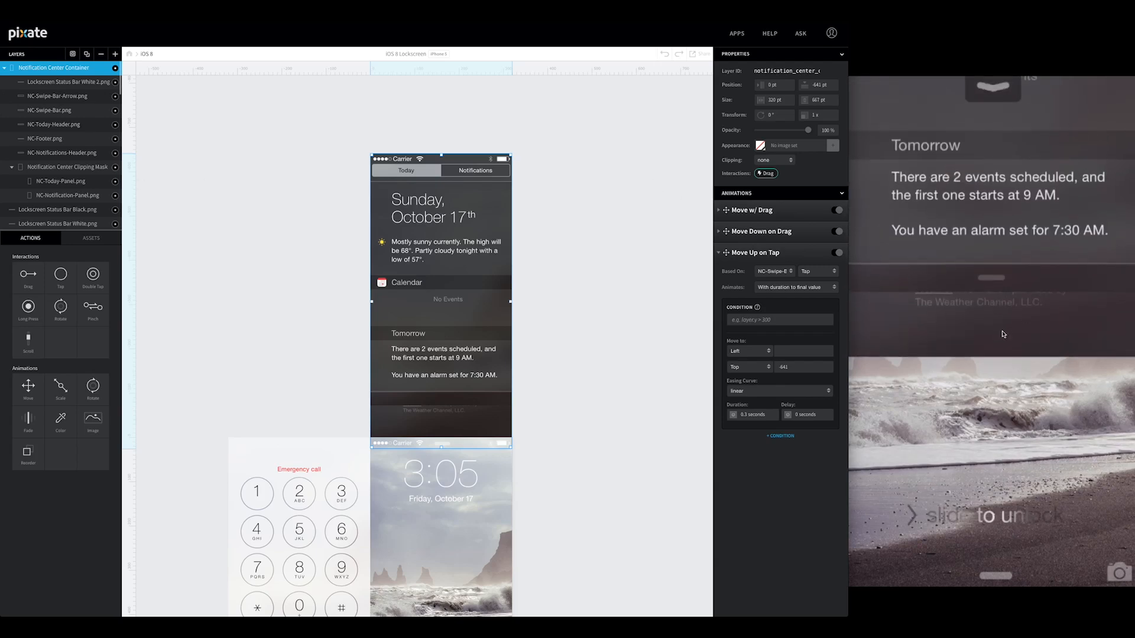
Step: Set the clipping of Notification Center Clipping Mask to bounds
{"action": "left_click", "coordinate": [63, 169]}
{"action": "left_click", "coordinate": [789, 161]}
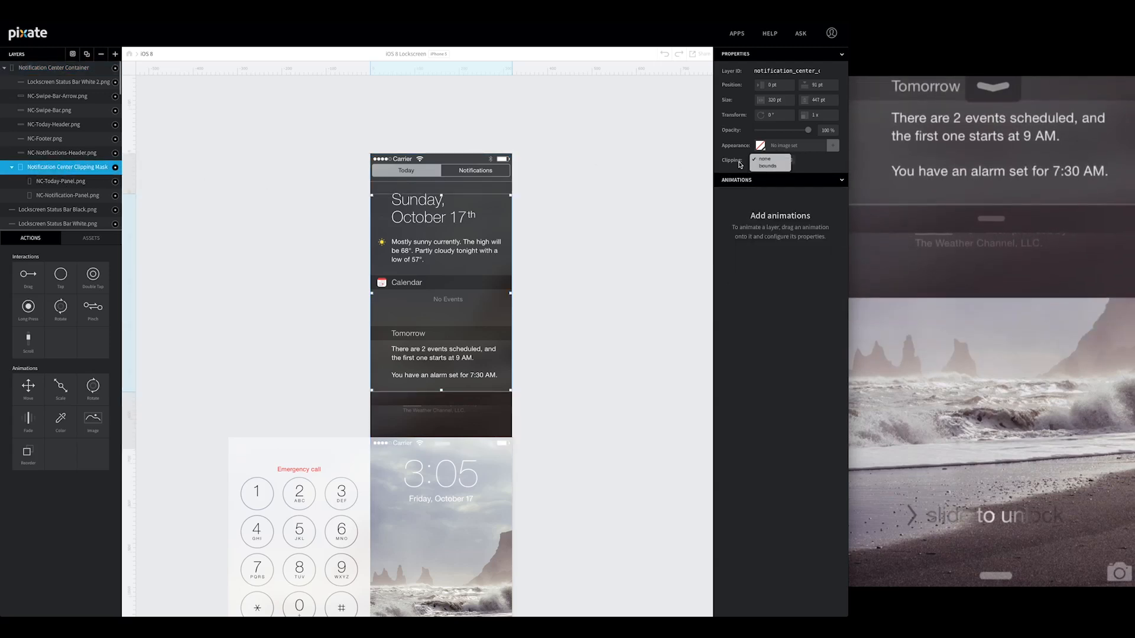
{"action": "left_click", "coordinate": [775, 166]}
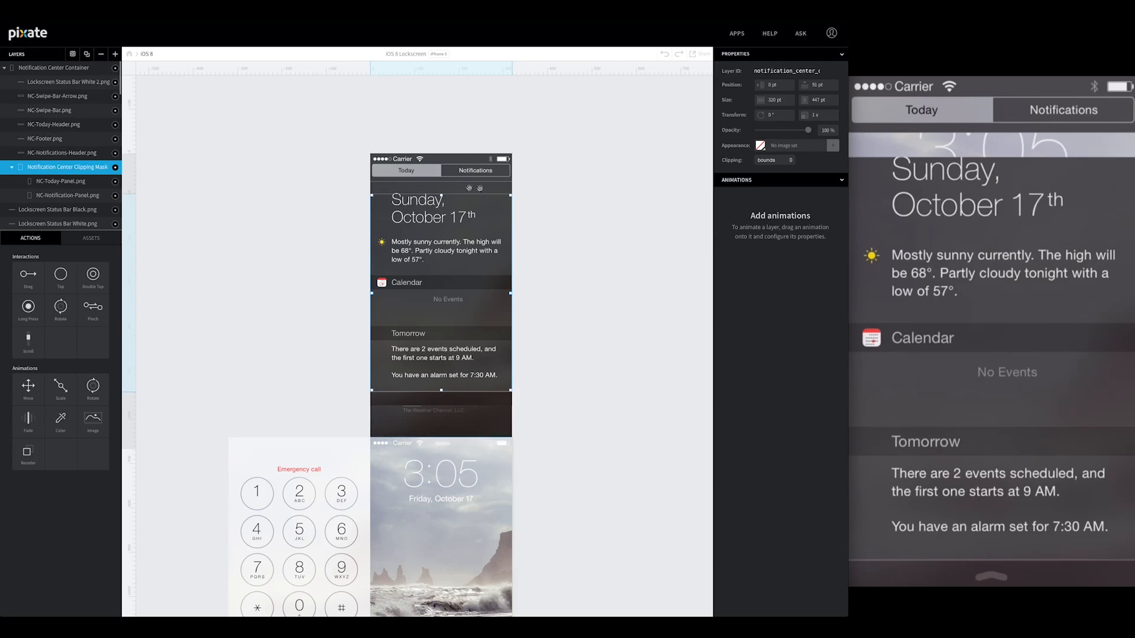
Step: With clipping off, extend Notification Center Clipping Mask upward to a top position of 64 pt and a height of 474 pt
{"action": "left_click_drag", "start_coordinate": [441, 196], "coordinate": [441, 186]}
{"action": "key", "text": "super+z"}
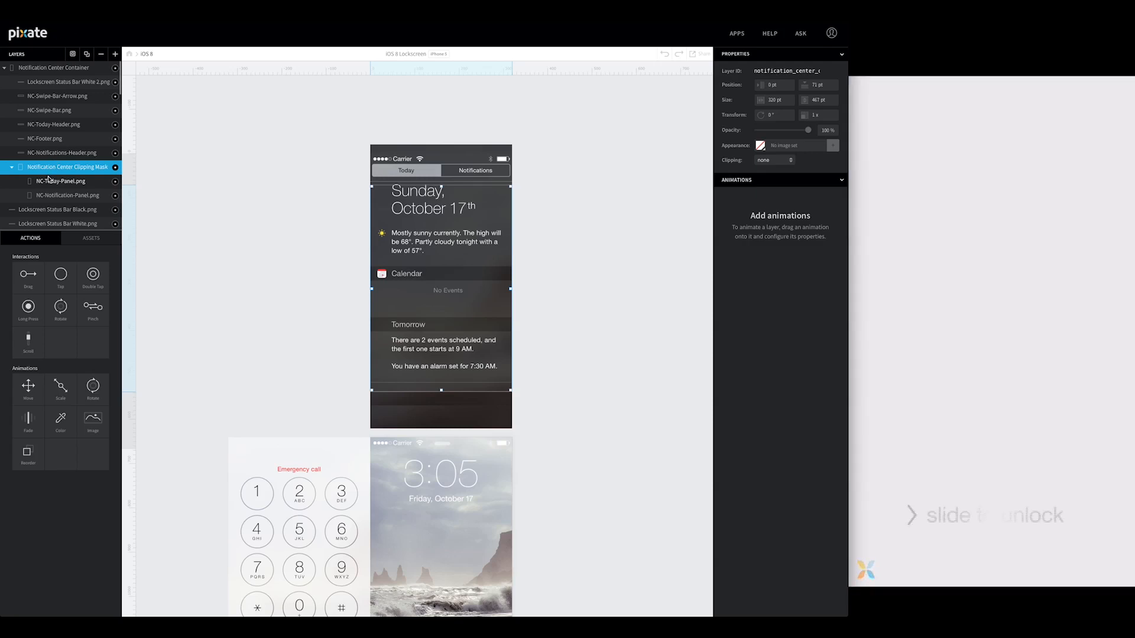
{"action": "left_click", "coordinate": [51, 181]}
{"action": "left_click", "coordinate": [58, 197]}
{"action": "mouse_move", "coordinate": [55, 182]}
{"action": "left_mouse_down"}
{"action": "mouse_move", "coordinate": [56, 161]}
{"action": "mouse_move", "coordinate": [58, 196]}
{"action": "mouse_move", "coordinate": [68, 177]}
{"action": "left_mouse_up"}
{"action": "left_click", "coordinate": [52, 198]}
{"action": "left_click_drag", "start_coordinate": [442, 187], "coordinate": [442, 184]}
{"action": "left_click_drag", "start_coordinate": [65, 180], "coordinate": [71, 188]}
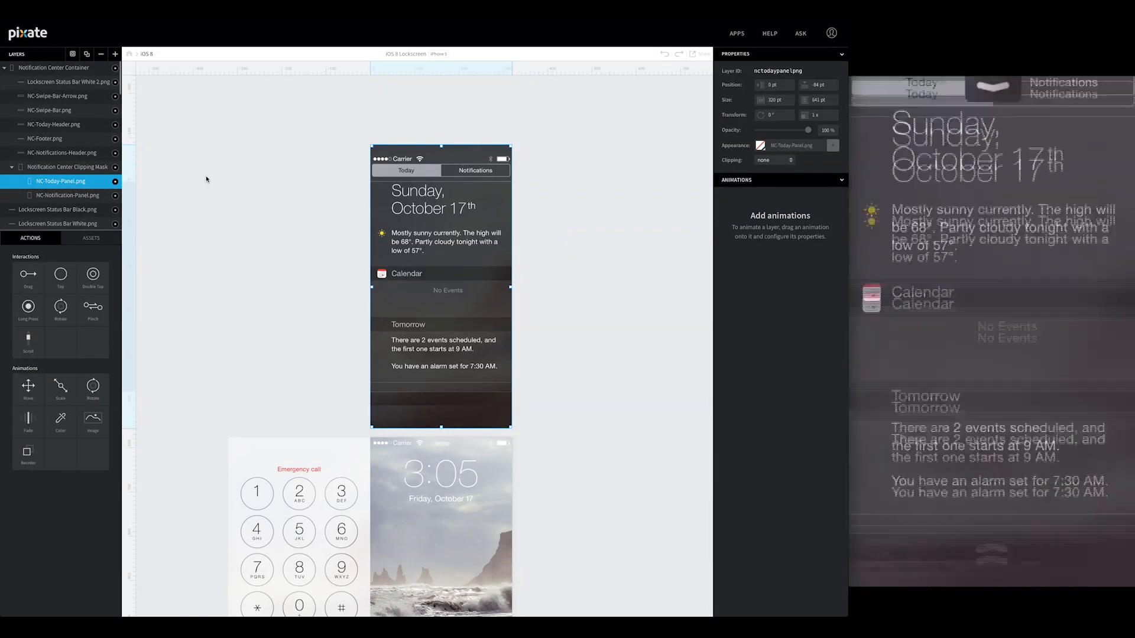
Step: Clip the extended Notification Center Clipping Mask to its bounds
{"action": "left_click", "coordinate": [109, 169]}
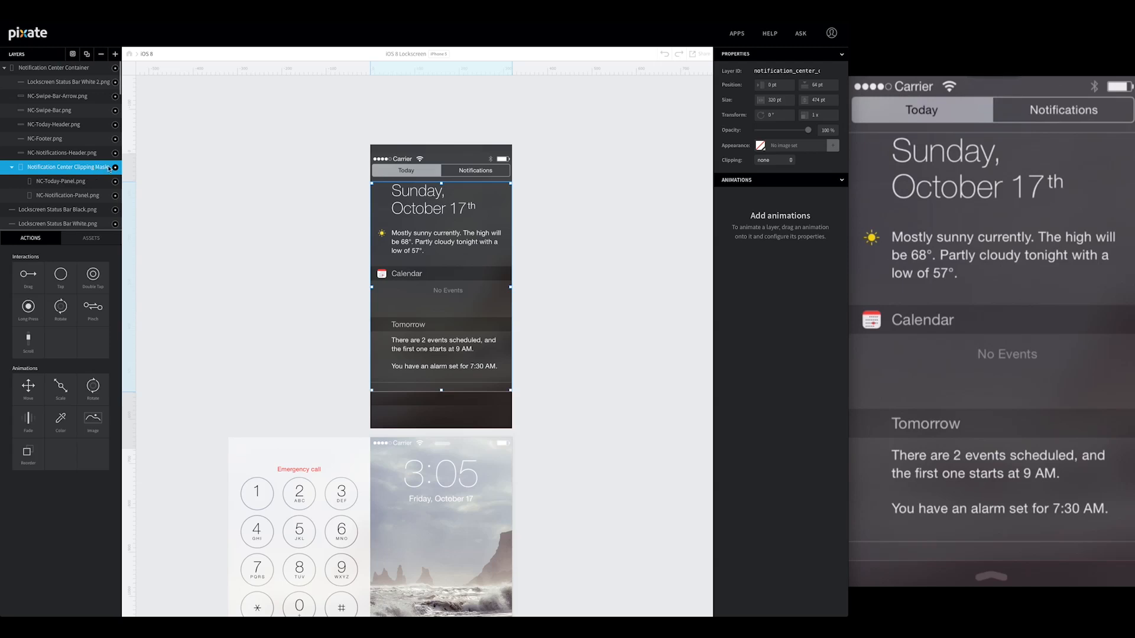
{"action": "left_click", "coordinate": [763, 159]}
{"action": "left_click", "coordinate": [771, 167]}
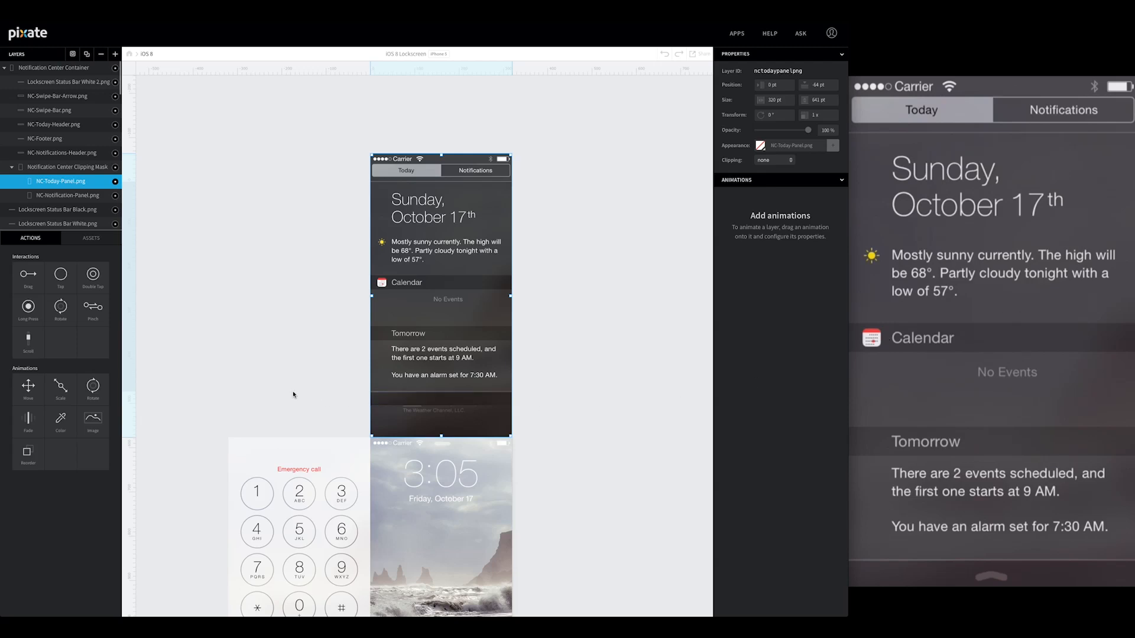
Step: Toggle the visibility of NC-Today-Panel.png to examine NC-Notification-Panel.png underneath, leaving the Today panel shown
{"action": "scroll", "coordinate": [74, 208], "scroll_direction": "down", "scroll_amount": 3}
{"action": "scroll", "coordinate": [74, 201], "scroll_direction": "up", "scroll_amount": 3}
{"action": "scroll", "coordinate": [78, 177], "scroll_direction": "down", "scroll_amount": 2}
{"action": "left_click", "coordinate": [75, 165]}
{"action": "left_click", "coordinate": [114, 153]}
{"action": "left_click", "coordinate": [115, 154]}
{"action": "left_click", "coordinate": [114, 154]}
{"action": "left_click", "coordinate": [115, 154]}
{"action": "left_click", "coordinate": [115, 153]}
{"action": "left_click", "coordinate": [114, 153]}
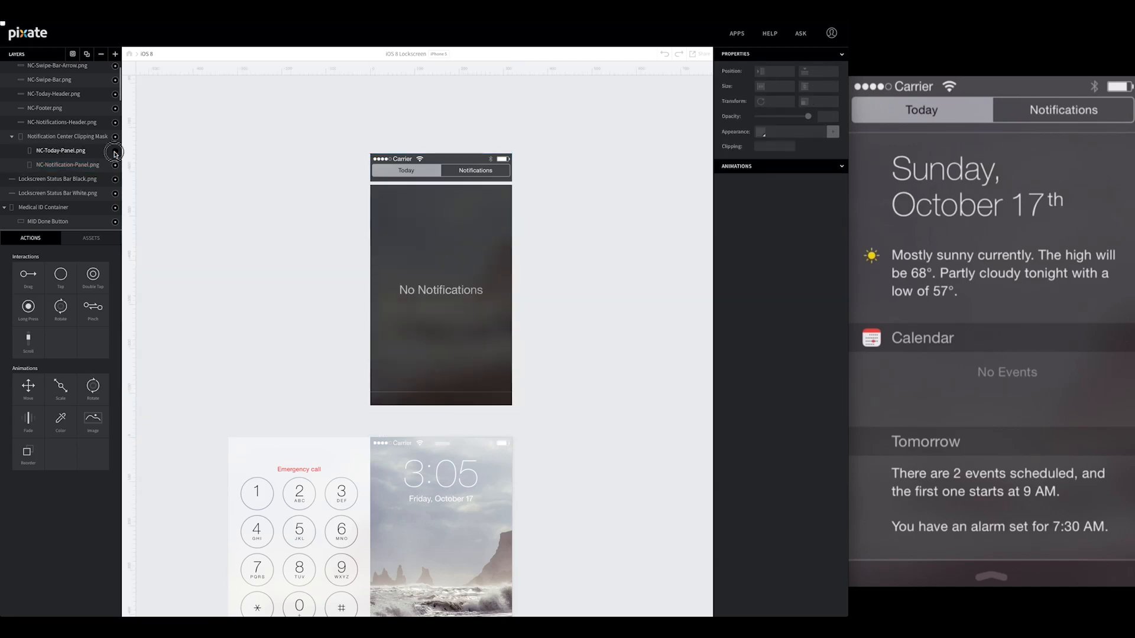
{"action": "left_click", "coordinate": [115, 154]}
{"action": "left_click", "coordinate": [115, 154]}
{"action": "left_click", "coordinate": [432, 247]}
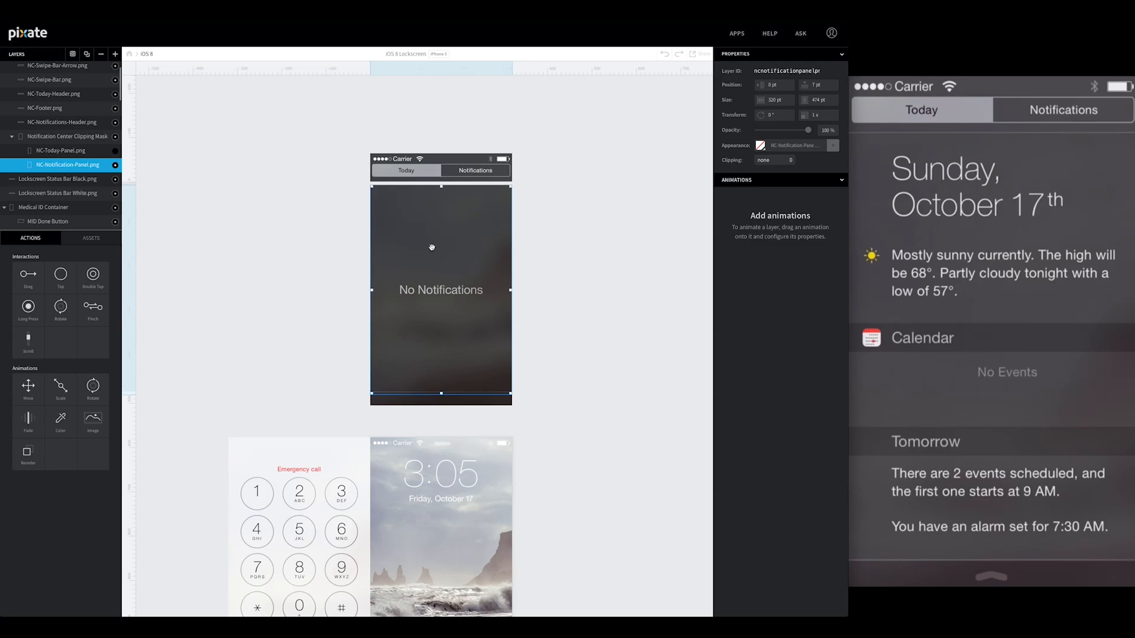
{"action": "left_click", "coordinate": [70, 149]}
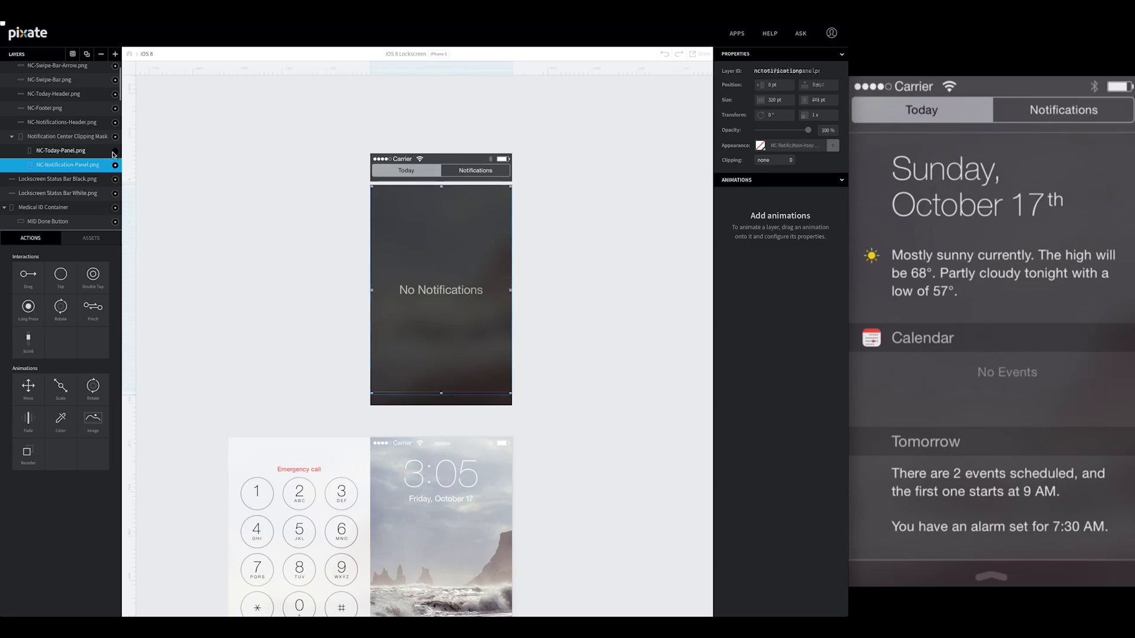
Step: Add Tap interactions to the NC-Today-Panel.png and NC-Notification-Panel.png layers
{"action": "left_click", "coordinate": [62, 153]}
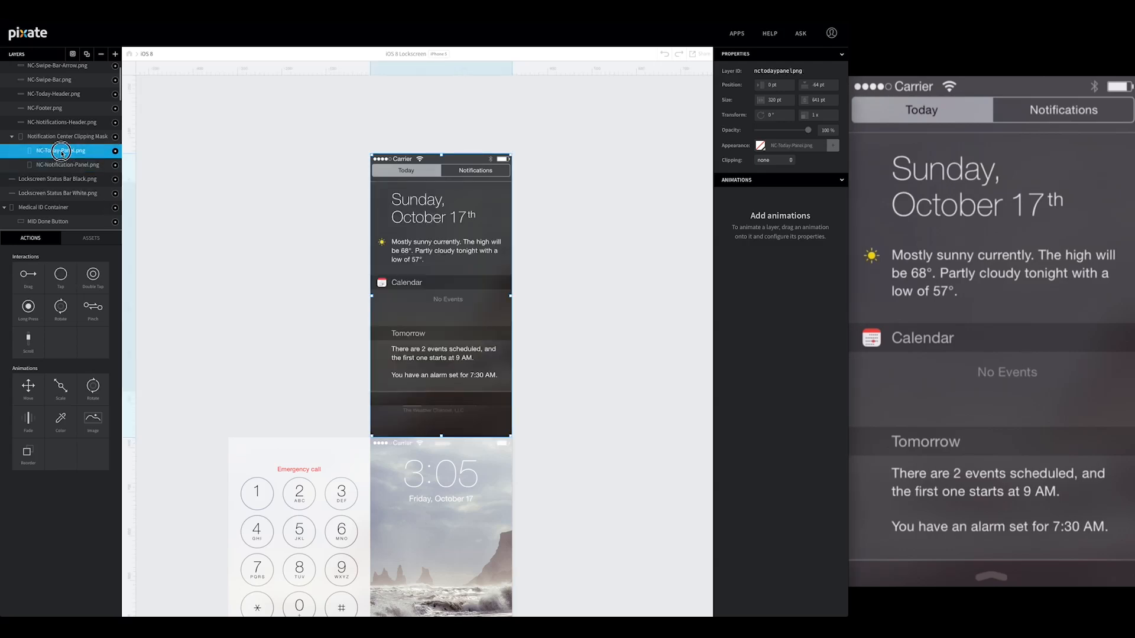
{"action": "left_click_drag", "start_coordinate": [60, 275], "coordinate": [69, 155]}
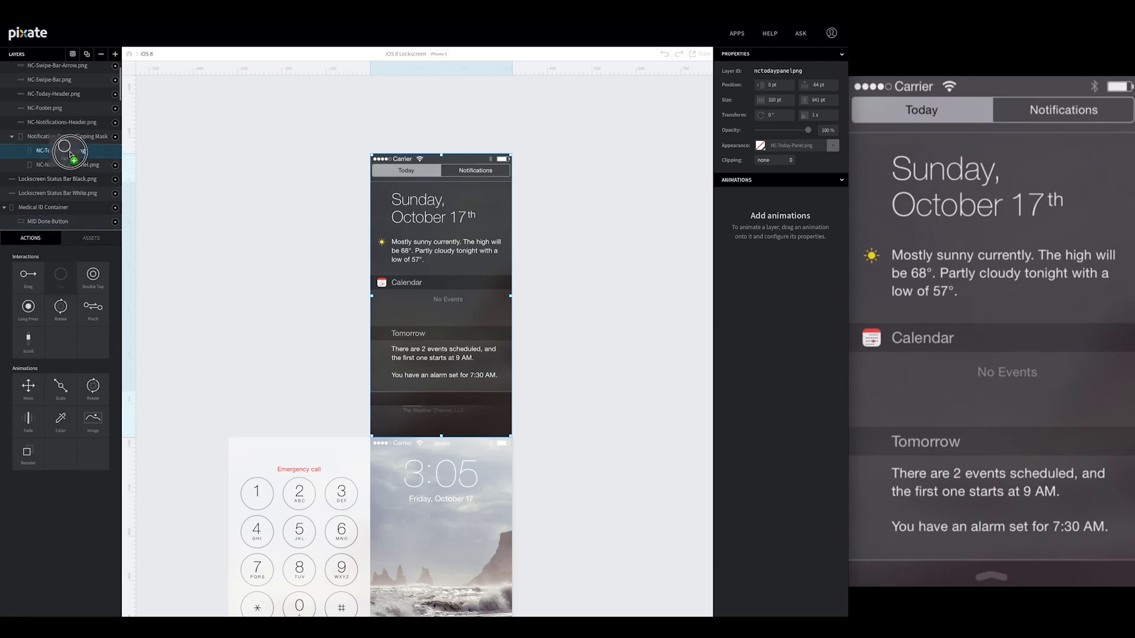
{"action": "left_click_drag", "start_coordinate": [69, 155], "coordinate": [69, 157]}
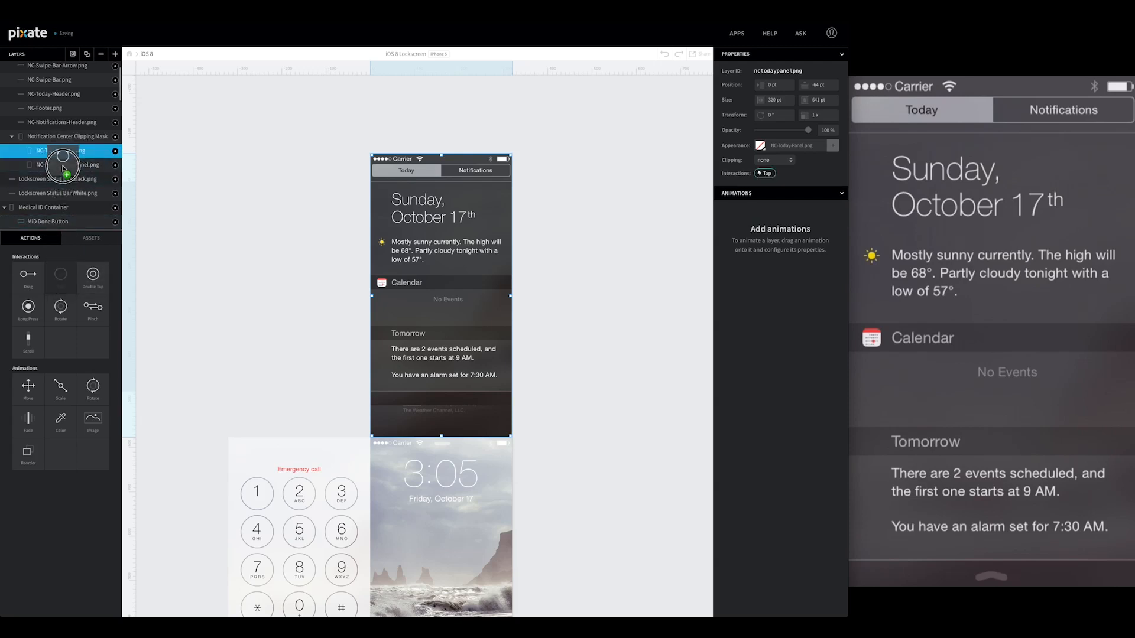
{"action": "left_click", "coordinate": [63, 165]}
Step: Add a Tap interaction to NC-Notifications-Header.png and order that layer directly above NC-Footer.png
{"action": "scroll", "coordinate": [65, 178], "scroll_direction": "up", "scroll_amount": 1}
{"action": "left_click_drag", "start_coordinate": [75, 272], "coordinate": [70, 135]}
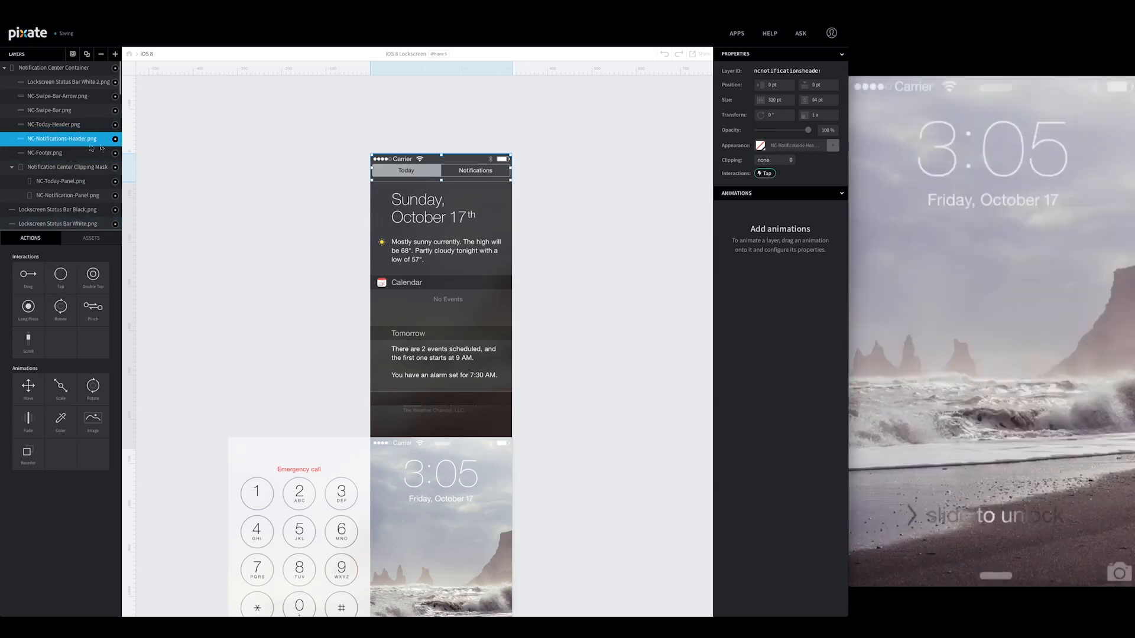
Step: Add a Fade animation named "Fade Out on Tap" to NC-Today-Panel.png, based on that panel's own Tap
{"action": "left_click", "coordinate": [76, 182]}
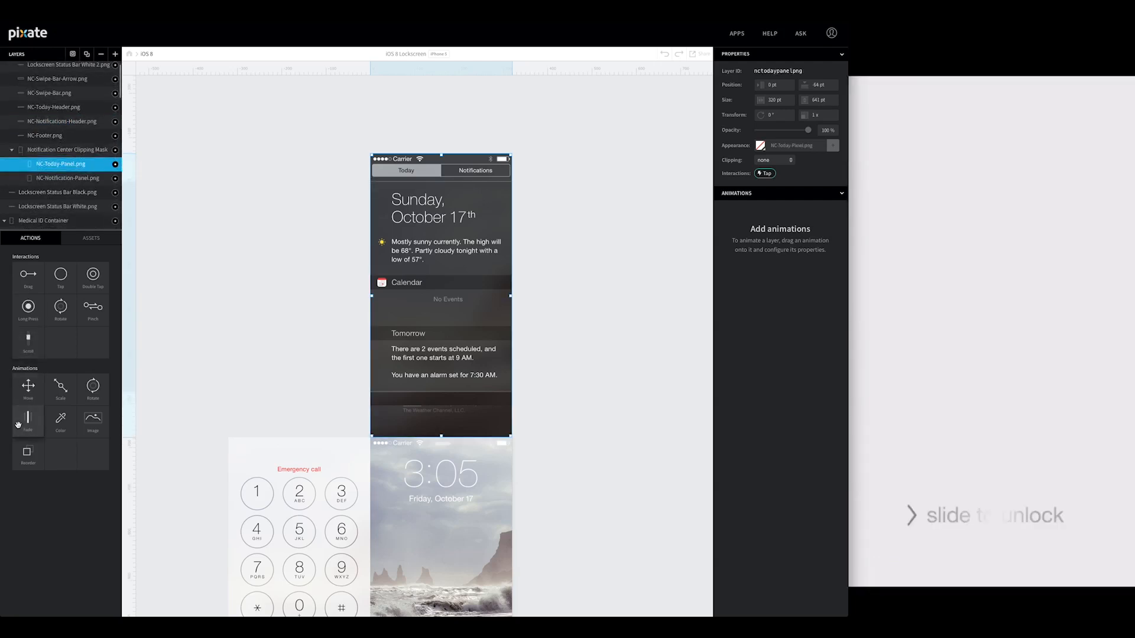
{"action": "left_click_drag", "start_coordinate": [29, 425], "coordinate": [69, 167]}
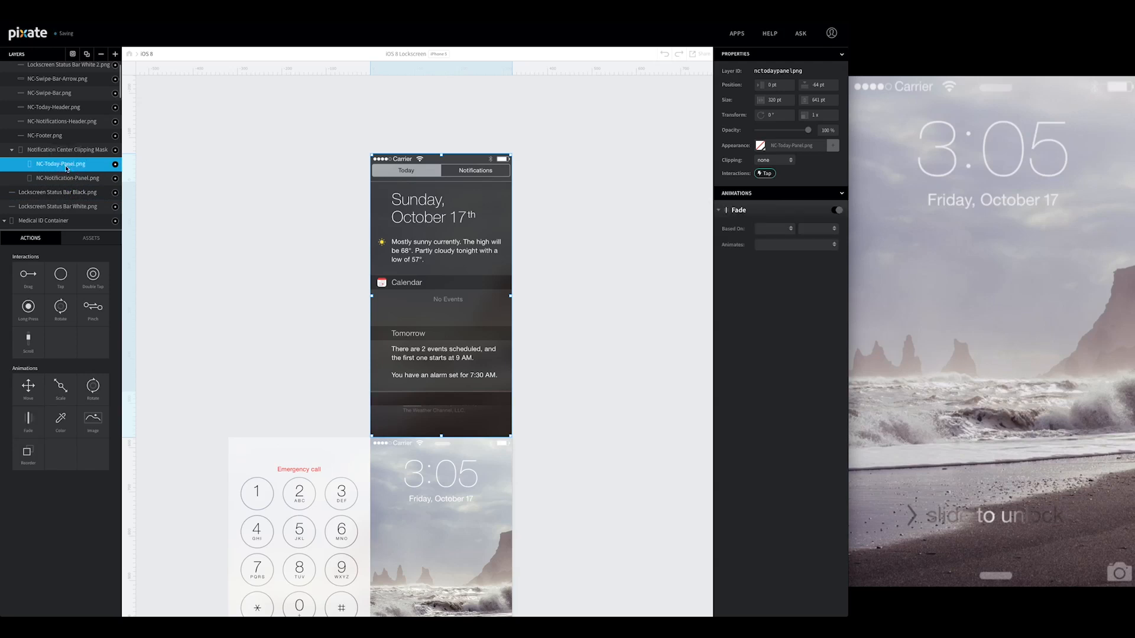
{"action": "left_click", "coordinate": [736, 212]}
{"action": "type", "text": "Out on Tap"}
{"action": "key", "text": "Return"}
{"action": "left_click", "coordinate": [767, 233]}
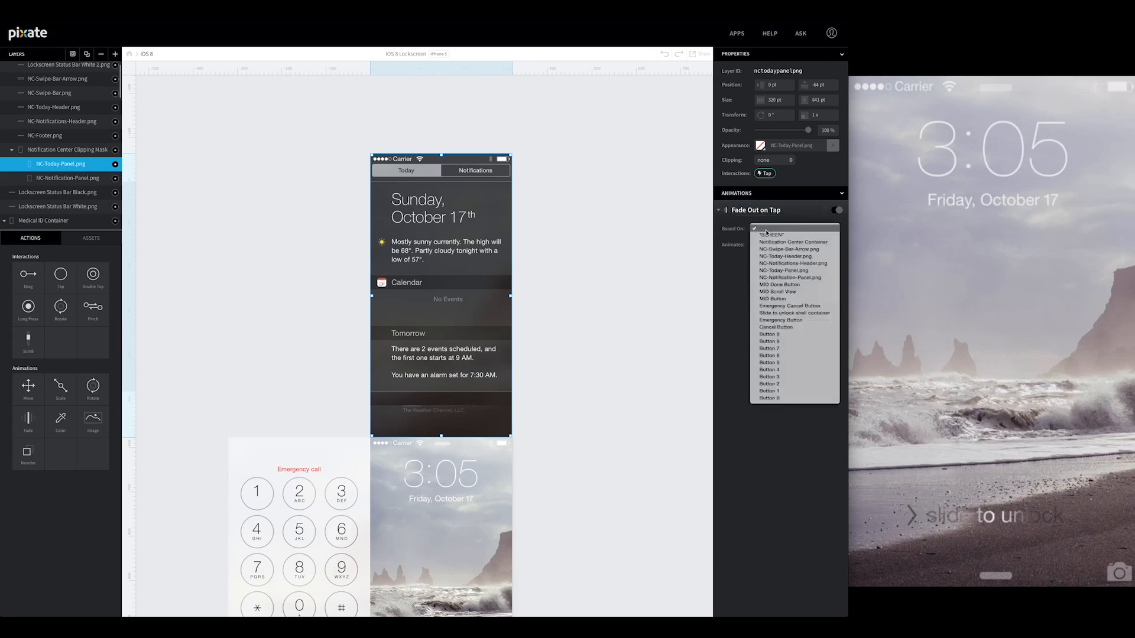
{"action": "left_click", "coordinate": [781, 270]}
{"action": "left_click", "coordinate": [819, 229]}
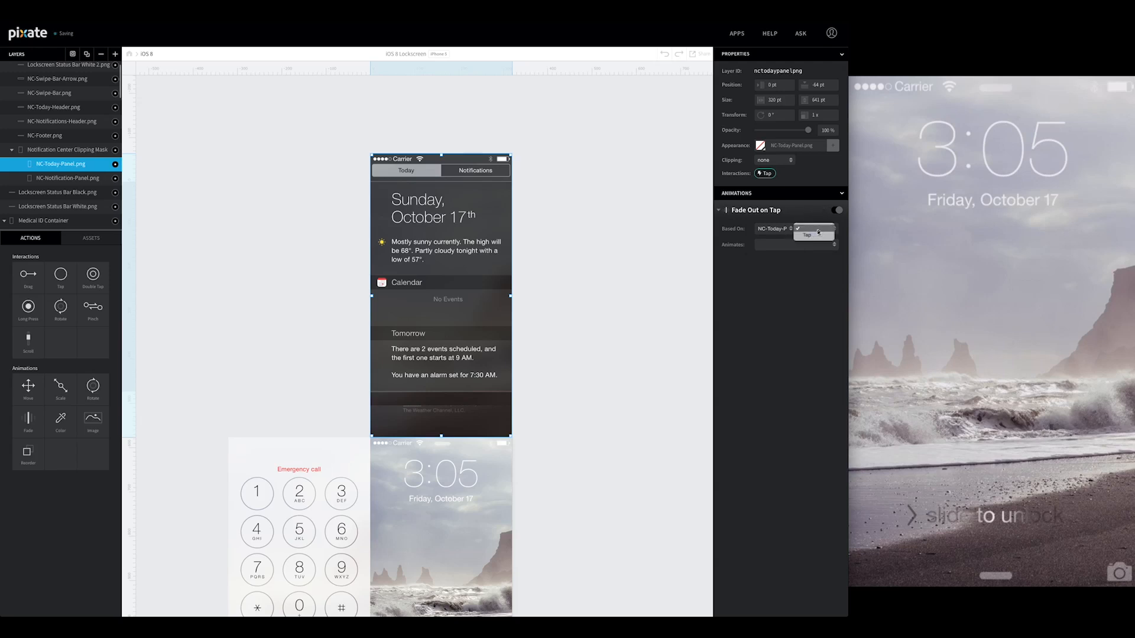
{"action": "left_click", "coordinate": [810, 237]}
Step: Set the Today panel's Fade Out on Tap to fade to 0 % with a duration of 0 seconds
{"action": "left_click", "coordinate": [768, 308]}
{"action": "type", "text": "0"}
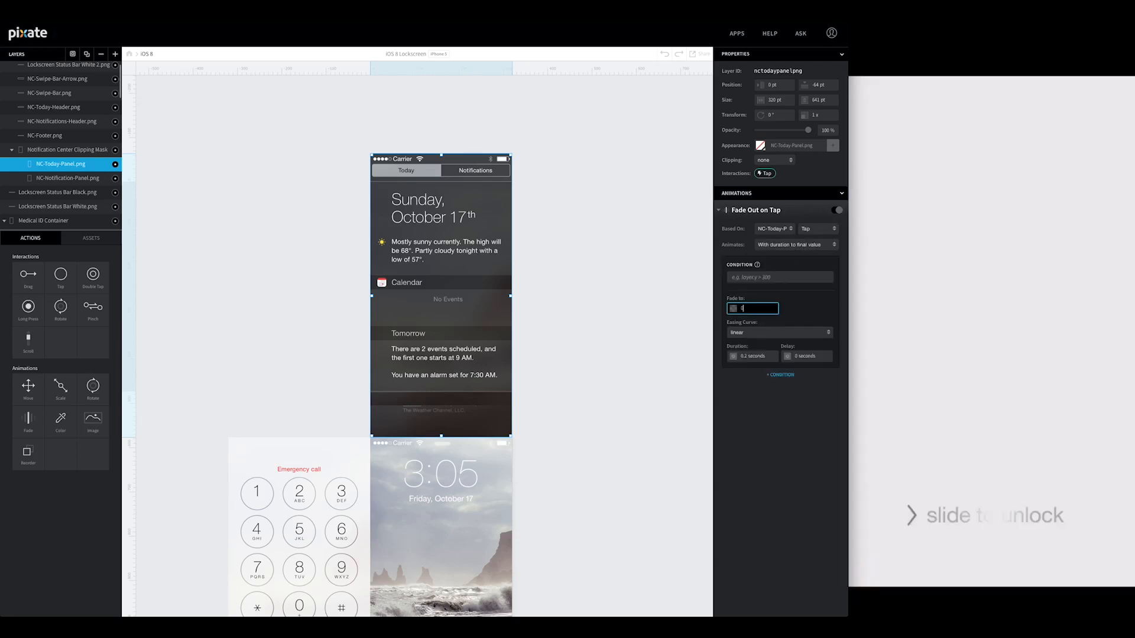
{"action": "key", "text": "Tab"}
{"action": "key", "text": "Tab"}
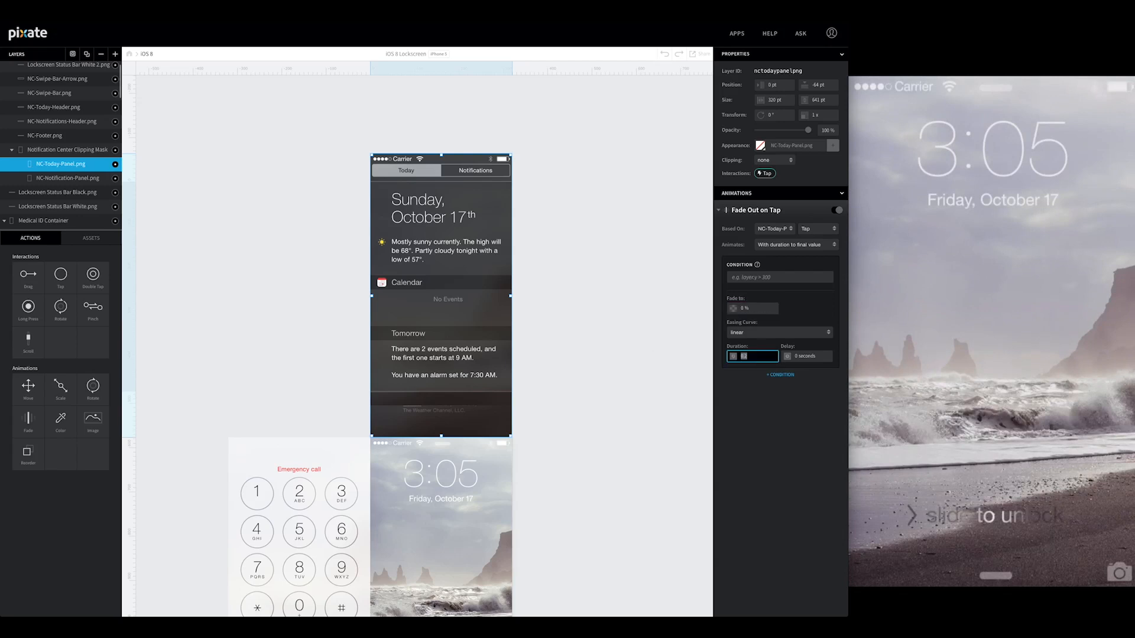
{"action": "key", "text": "Return"}
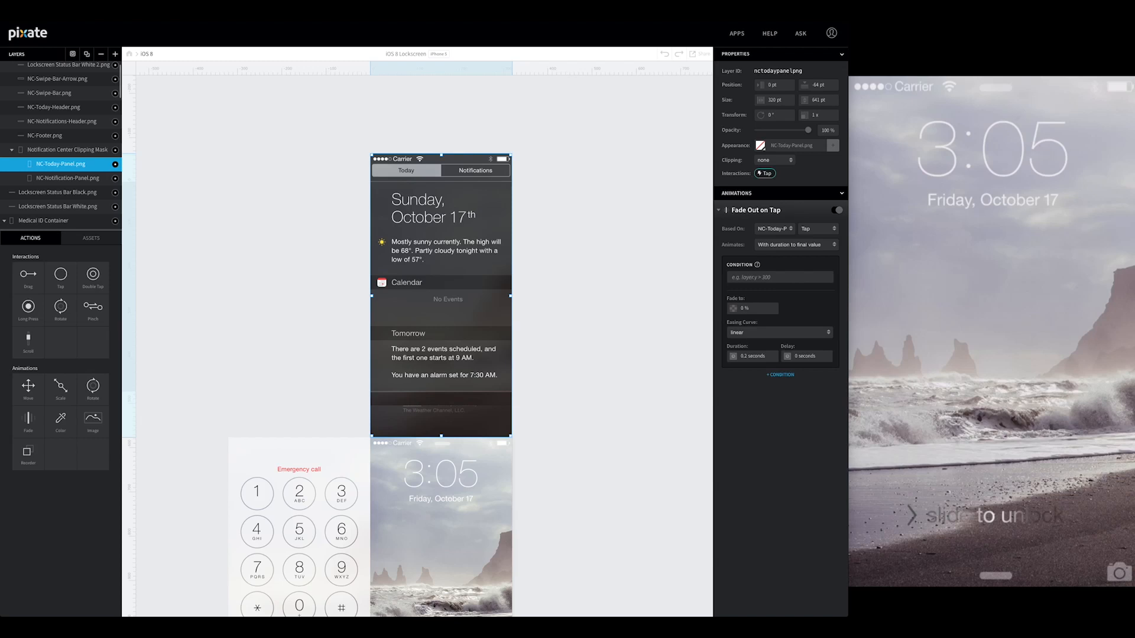
{"action": "left_click", "coordinate": [759, 355]}
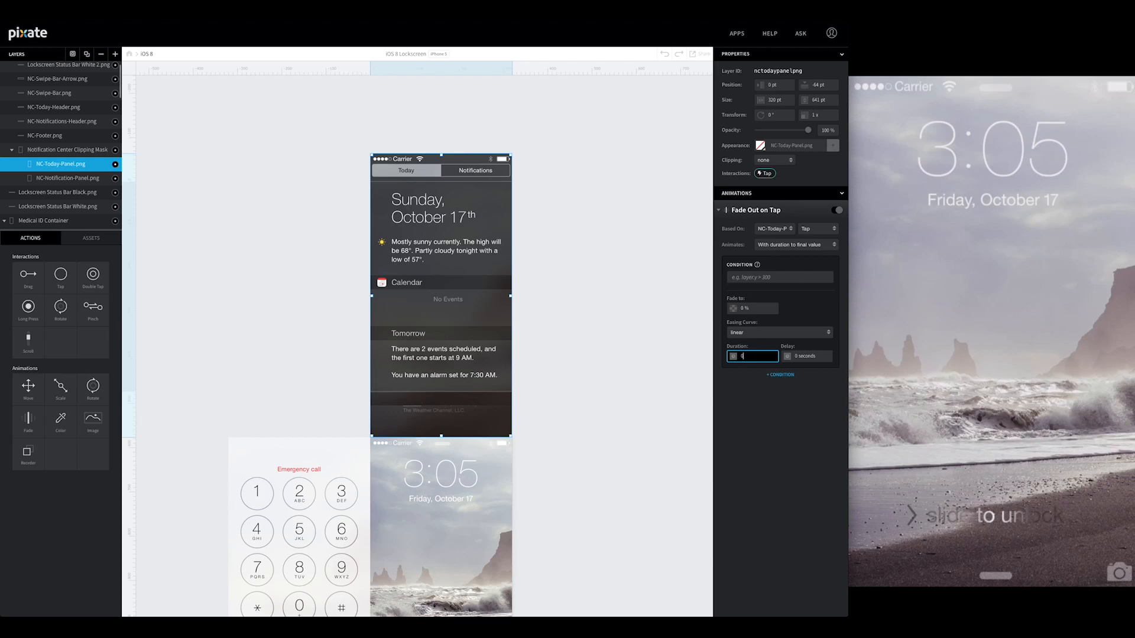
{"action": "key", "text": "Return"}
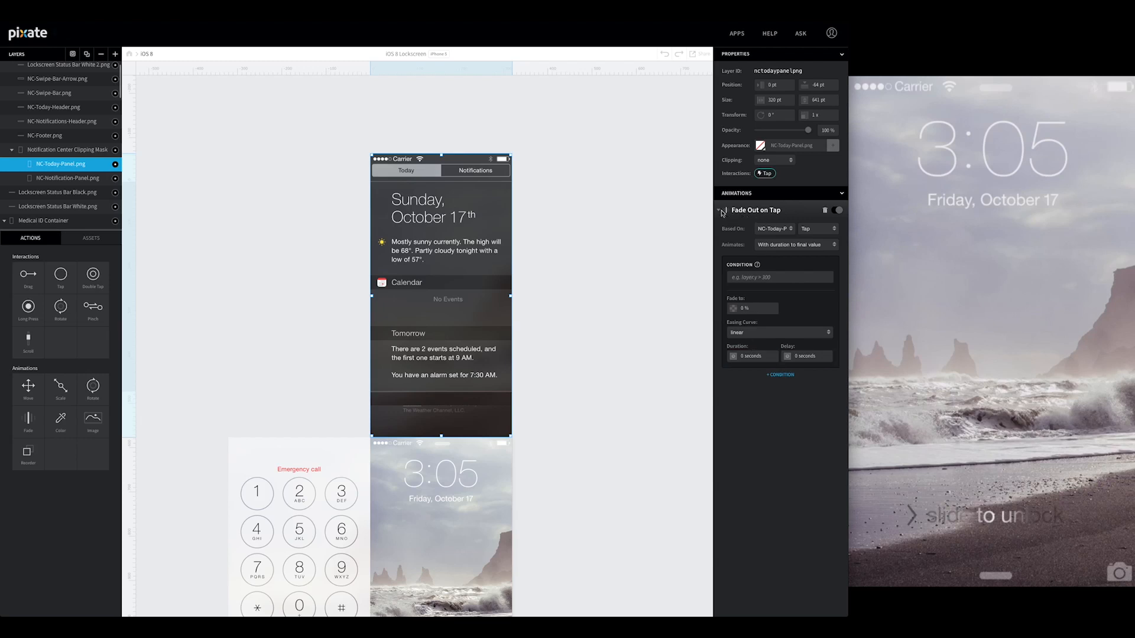
Step: Add a second Fade named "Fade In on Notification Tap" to NC-Today-Panel.png, based on the Tap of NC-Notification-Panel.png
{"action": "left_click_drag", "start_coordinate": [27, 418], "coordinate": [64, 172]}
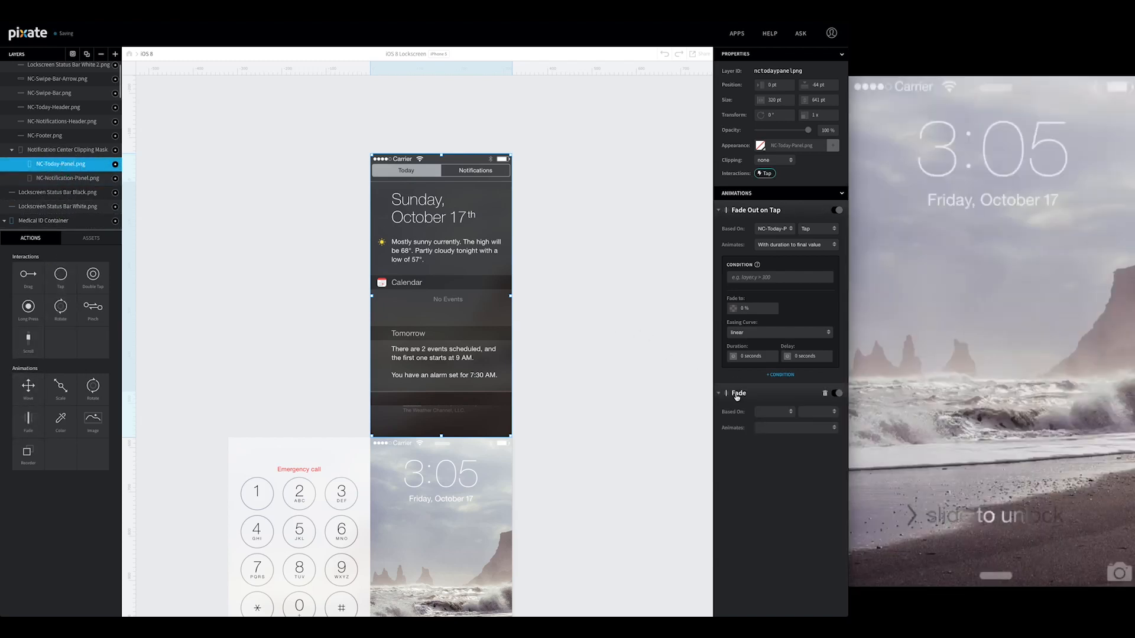
{"action": "key", "text": "Right"}
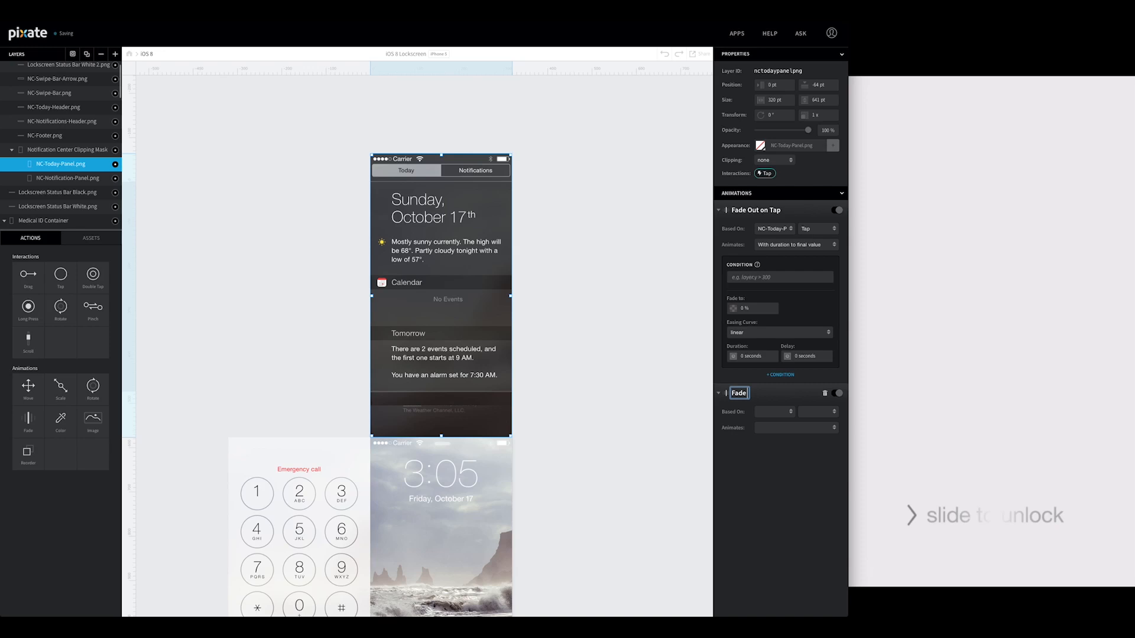
{"action": "type", "text": "In on"}
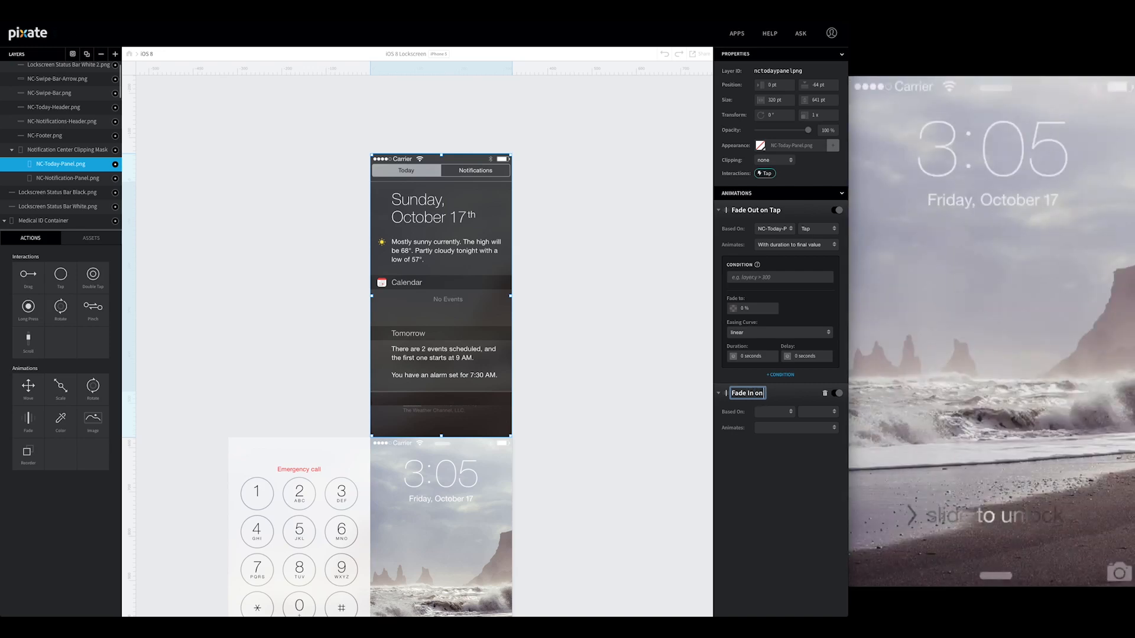
{"action": "type", "text": " Notification Tap"}
{"action": "key", "text": "Return"}
{"action": "left_click", "coordinate": [768, 412]}
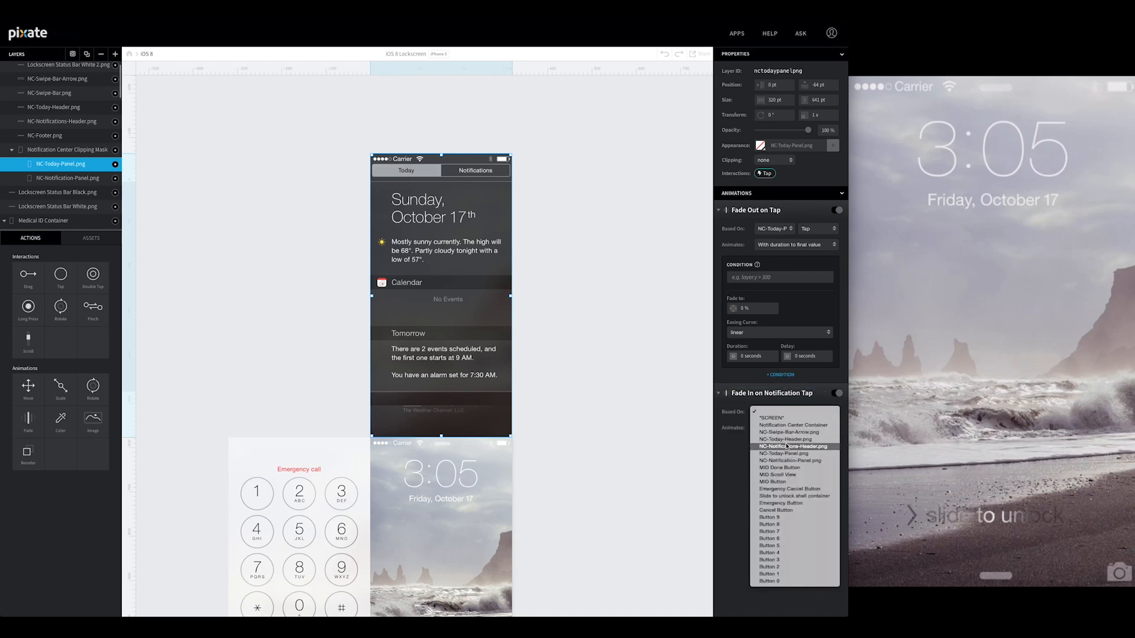
{"action": "left_click", "coordinate": [807, 460]}
{"action": "left_click", "coordinate": [813, 413]}
{"action": "left_click", "coordinate": [811, 421]}
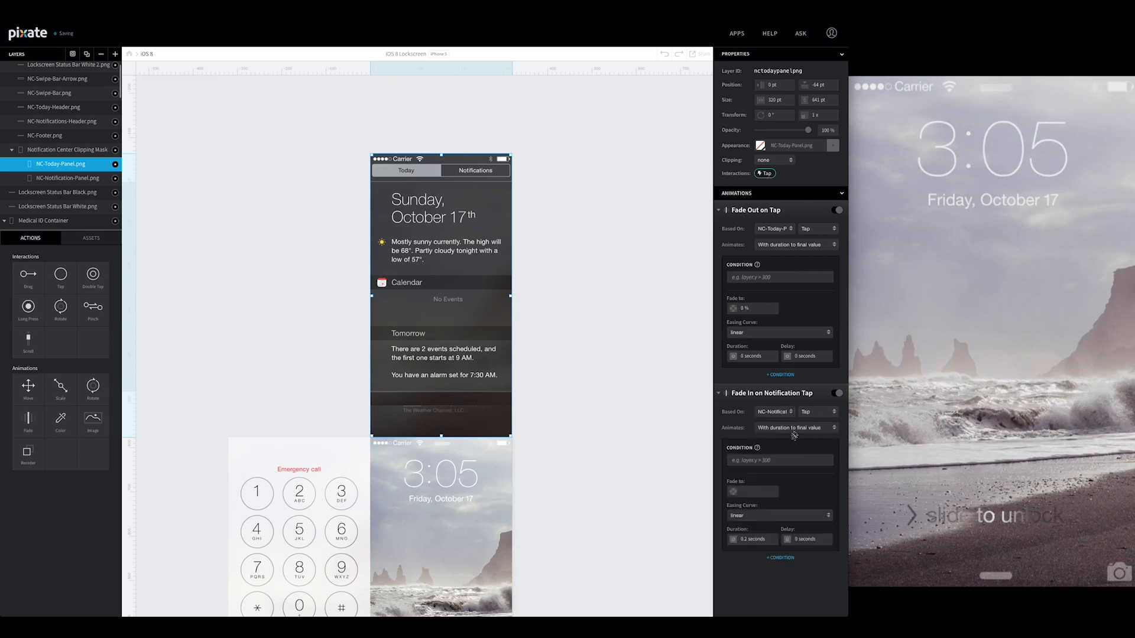
Step: Set Fade In on Notification Tap to fade to 100 % with a duration of 0 seconds
{"action": "left_click", "coordinate": [769, 489]}
{"action": "type", "text": "100"}
{"action": "key", "text": "Tab"}
{"action": "type", "text": "0"}
{"action": "key", "text": "Return"}
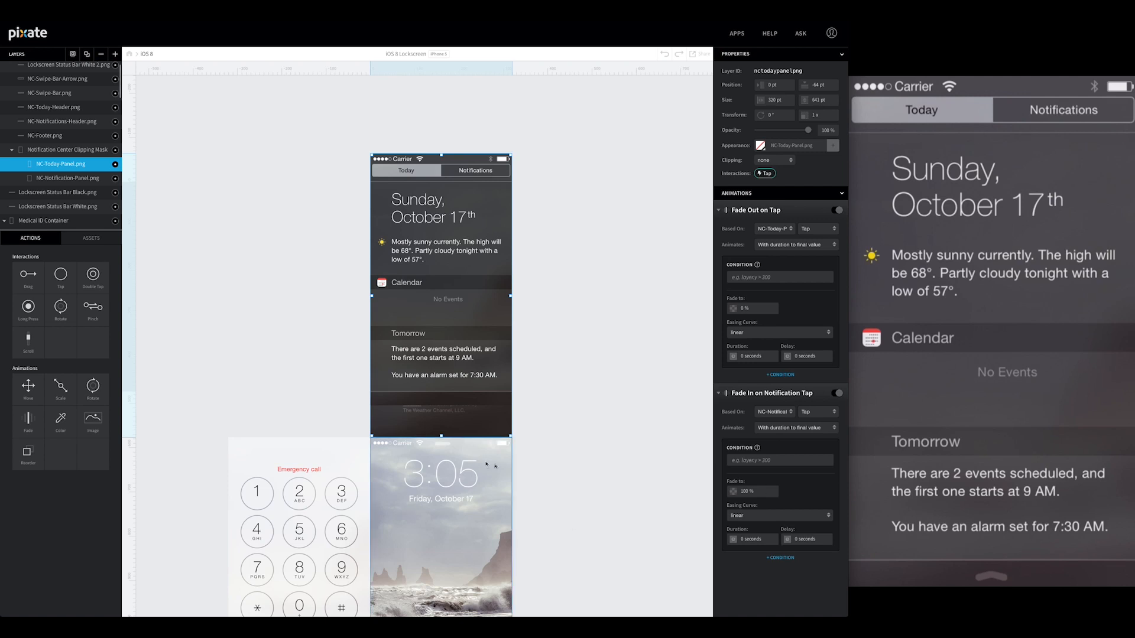
Step: Nudge NC-Notification-Panel.png up to a top position of 0 pt within the clipping mask
{"action": "left_click", "coordinate": [89, 180]}
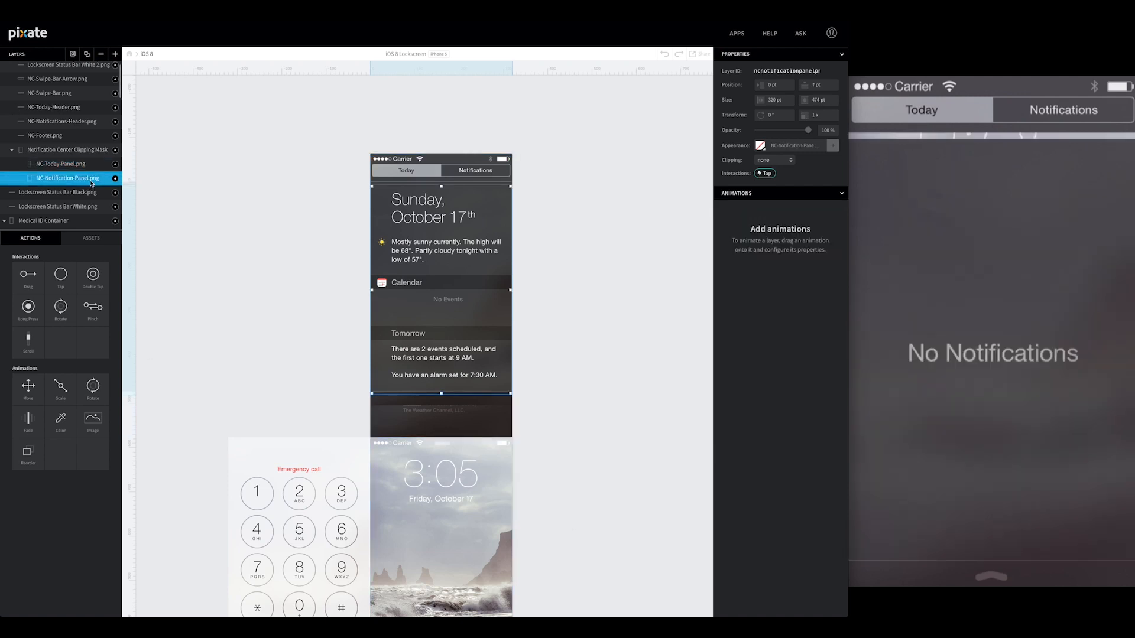
{"action": "key", "text": "Up"}
{"action": "key", "text": "Up"}
{"action": "key", "text": "Up"}
{"action": "key", "text": "Up"}
{"action": "key", "text": "Up"}
{"action": "key", "text": "Up"}
{"action": "key", "text": "Up"}
{"action": "key", "text": "Up"}
{"action": "key", "text": "Up"}
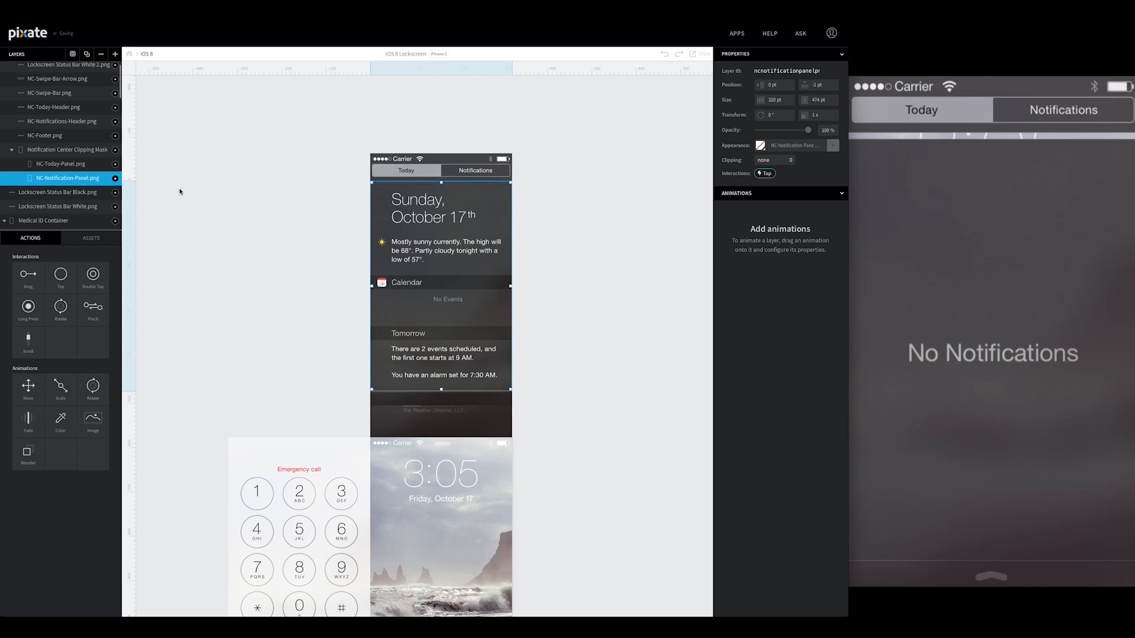
{"action": "key", "text": "Down"}
{"action": "key", "text": "Down"}
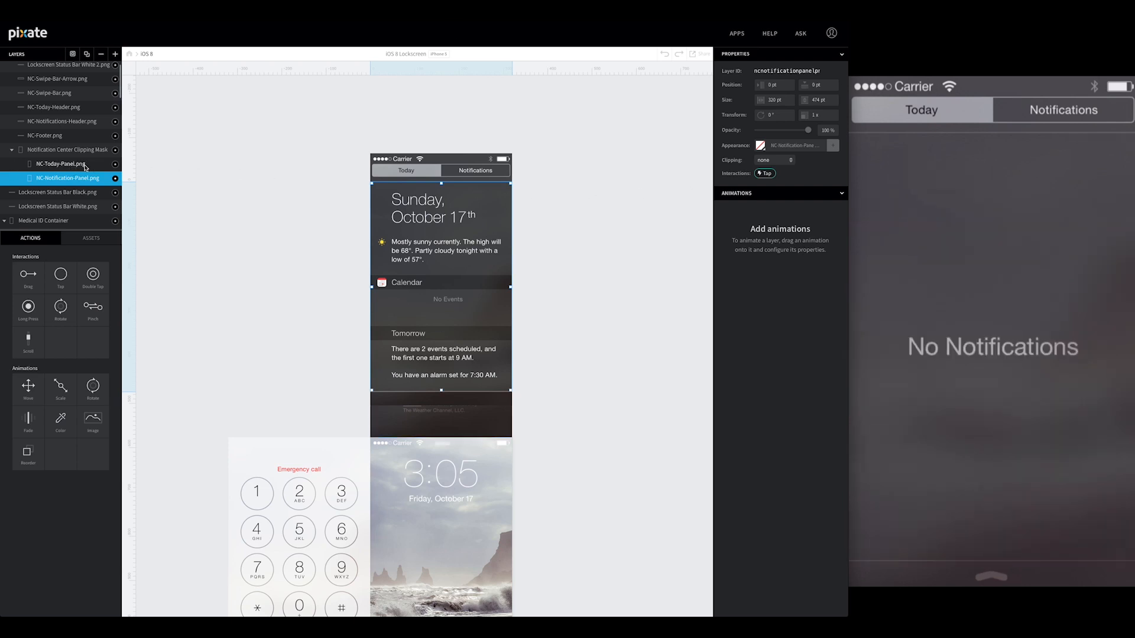
Step: Add a Fade animation named "Fade Out on Tap" to NC-Today-Header.png, based on that header's own Tap
{"action": "left_click", "coordinate": [73, 110]}
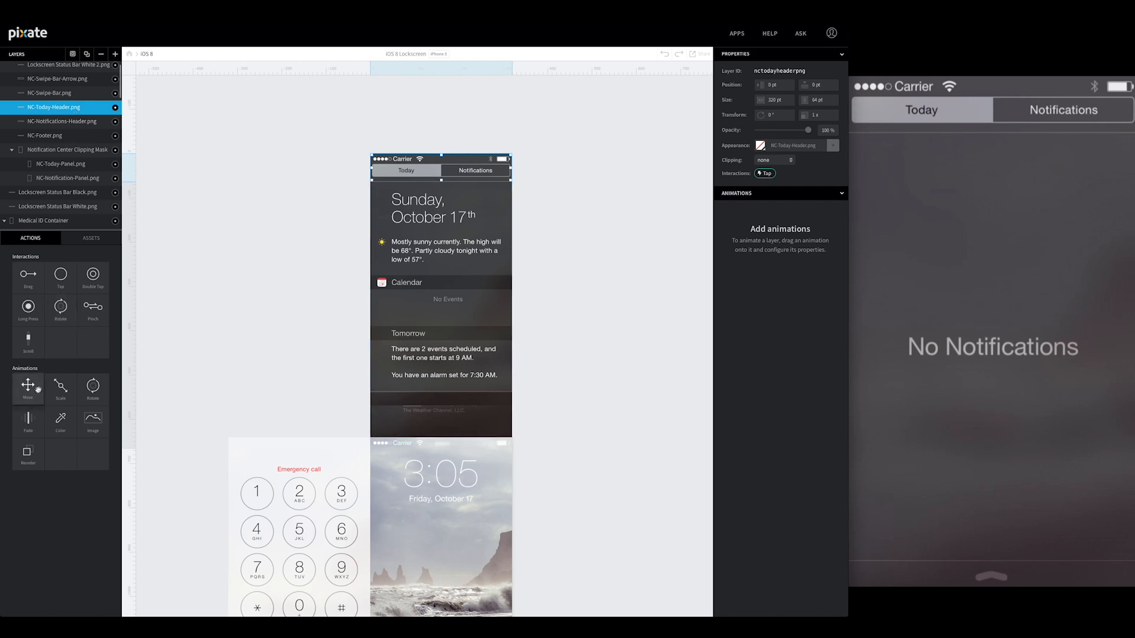
{"action": "left_click_drag", "start_coordinate": [28, 420], "coordinate": [37, 107]}
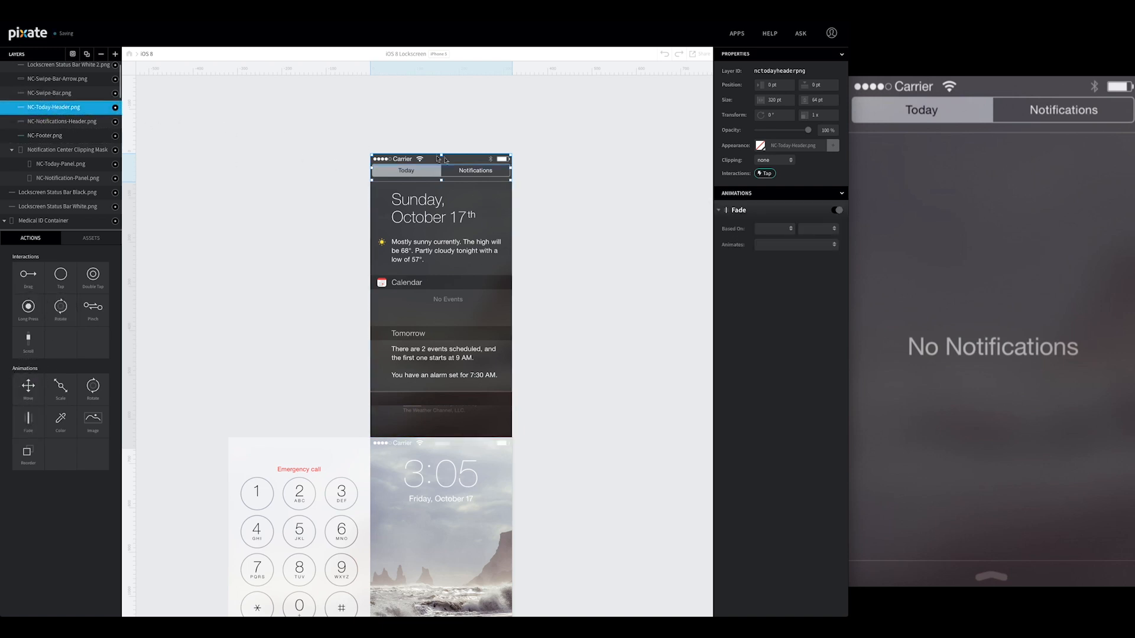
{"action": "double_click", "coordinate": [738, 211]}
{"action": "type", "text": "Out on Tap"}
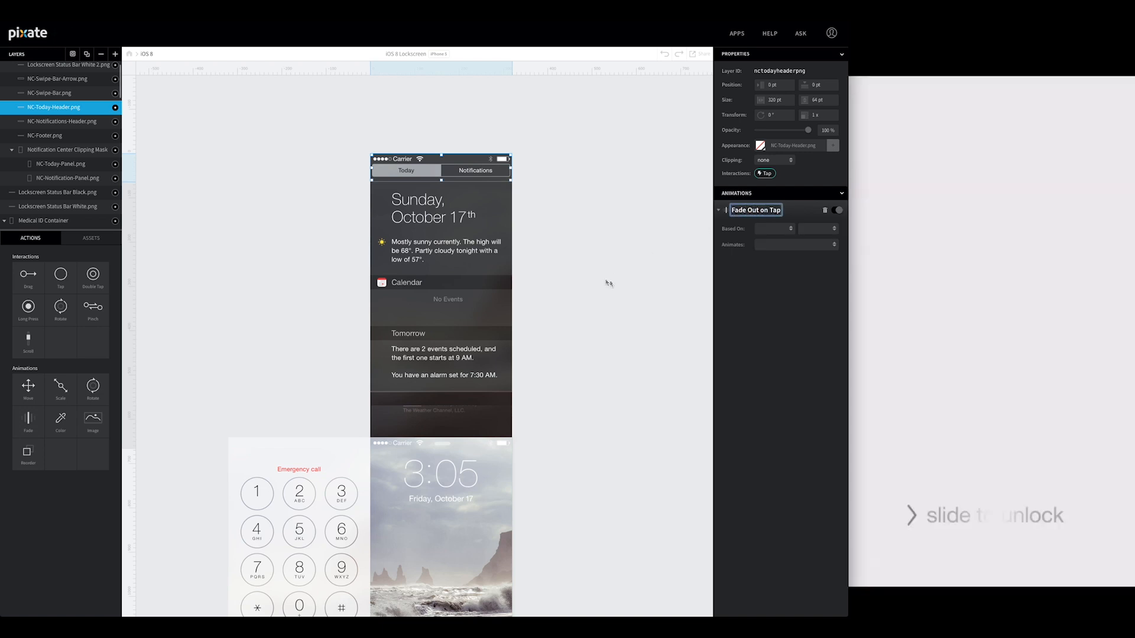
{"action": "left_click", "coordinate": [783, 228]}
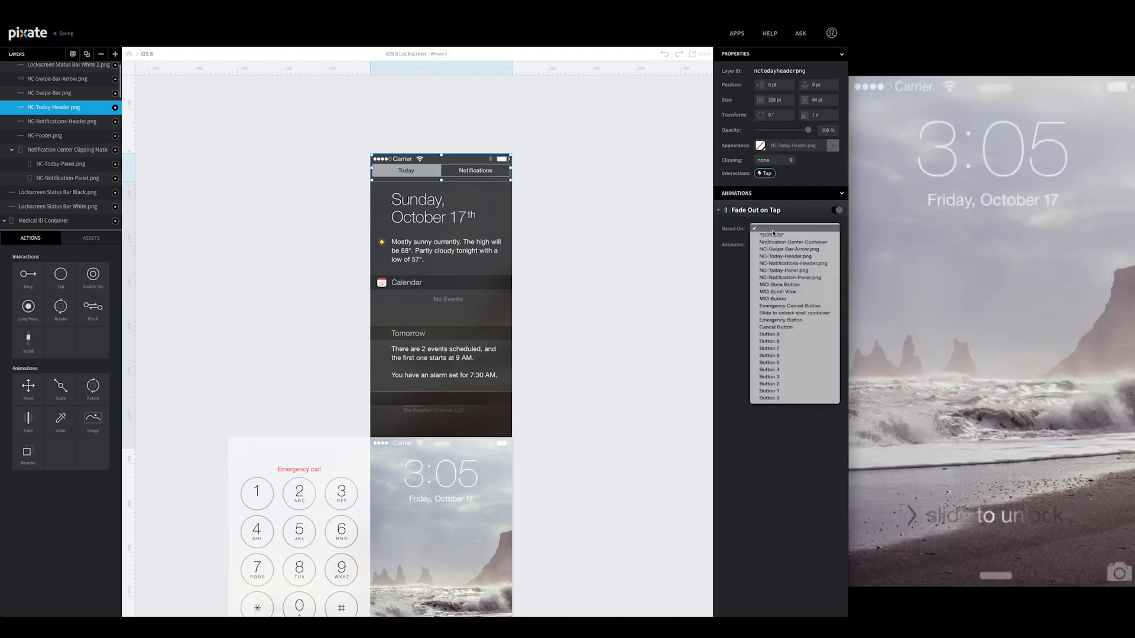
{"action": "left_click", "coordinate": [786, 256]}
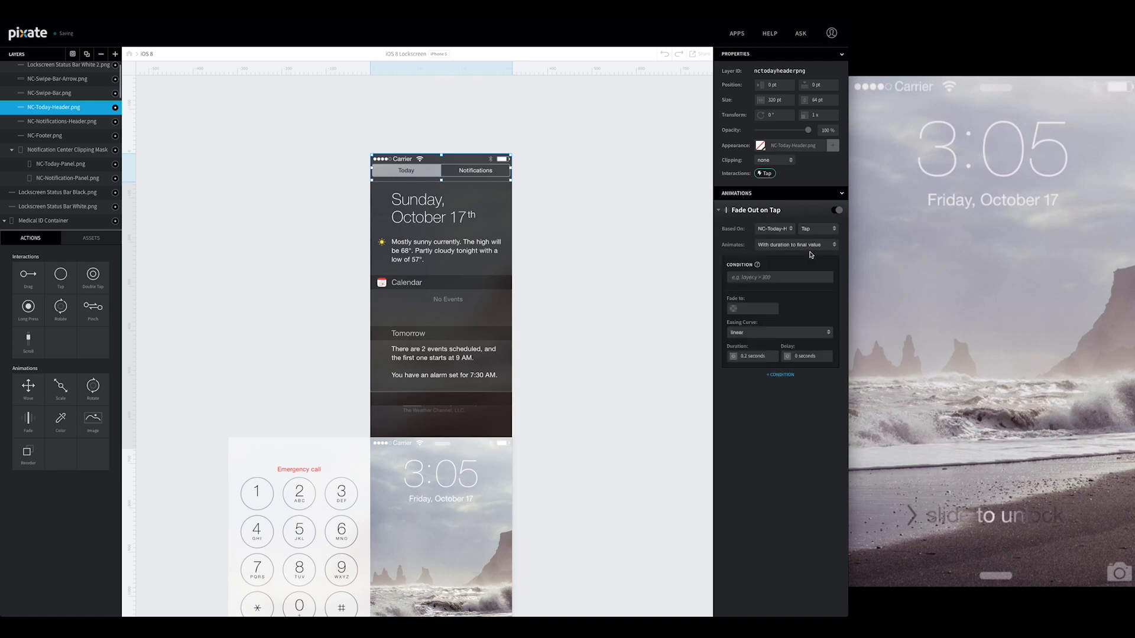
Step: Set the Today header's Fade Out on Tap to fade to 0 % over 0 seconds, and collapse its settings
{"action": "left_click", "coordinate": [755, 309]}
{"action": "type", "text": "100"}
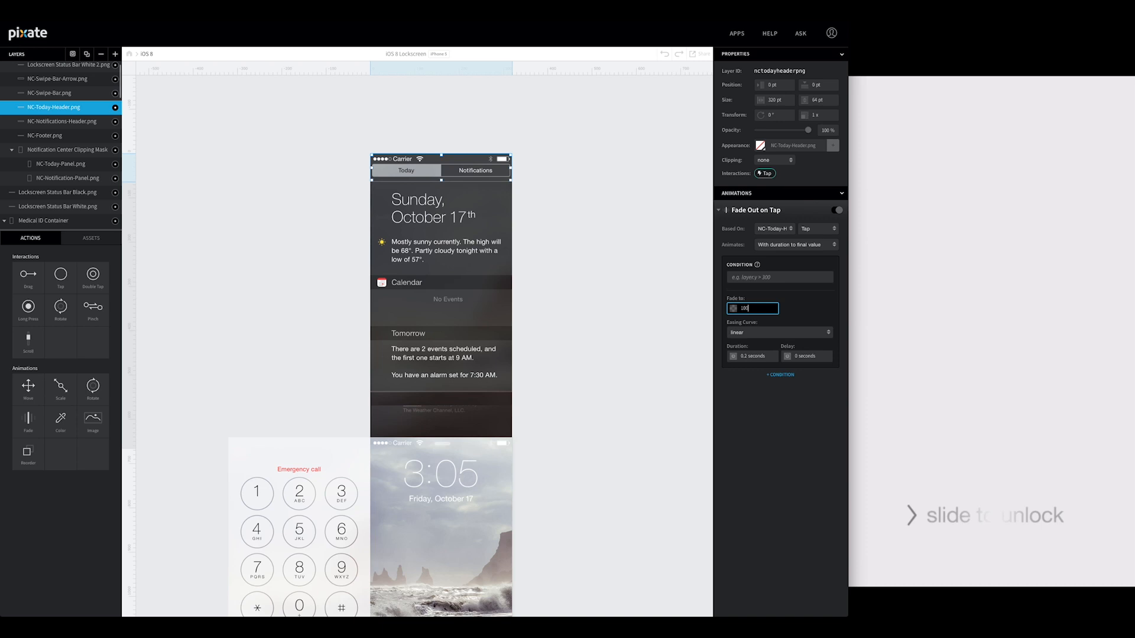
{"action": "key", "text": "BackSpace"}
{"action": "key", "text": "BackSpace"}
{"action": "key", "text": "Tab"}
{"action": "key", "text": "Tab"}
{"action": "type", "text": "0"}
{"action": "key", "text": "Tab"}
{"action": "key", "text": "Tab"}
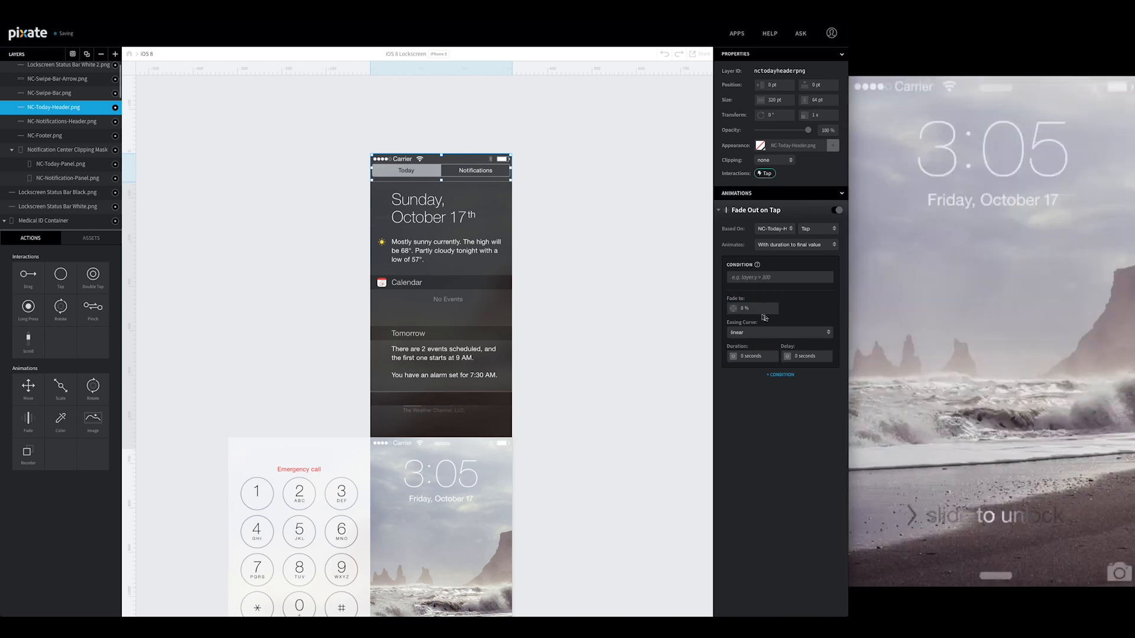
{"action": "left_click", "coordinate": [788, 212]}
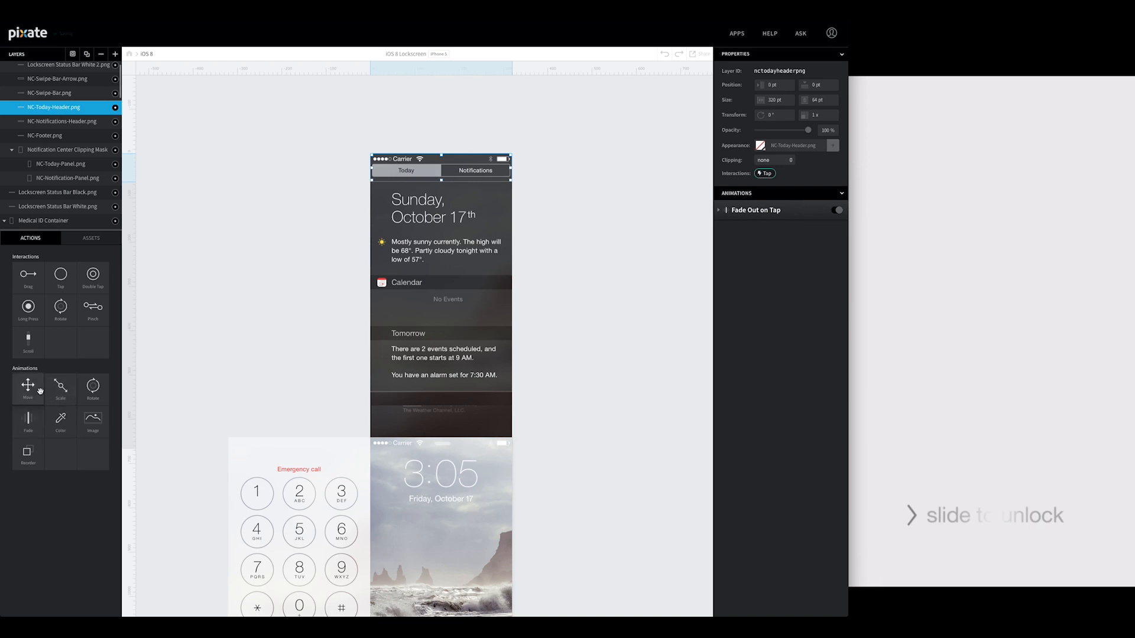
Step: Add a second Fade named "Fade In on Header Tap" to NC-Today-Header.png, based on the Tap of NC-Notifications-Header.png, animating with duration to final value
{"action": "left_click_drag", "start_coordinate": [27, 419], "coordinate": [36, 107]}
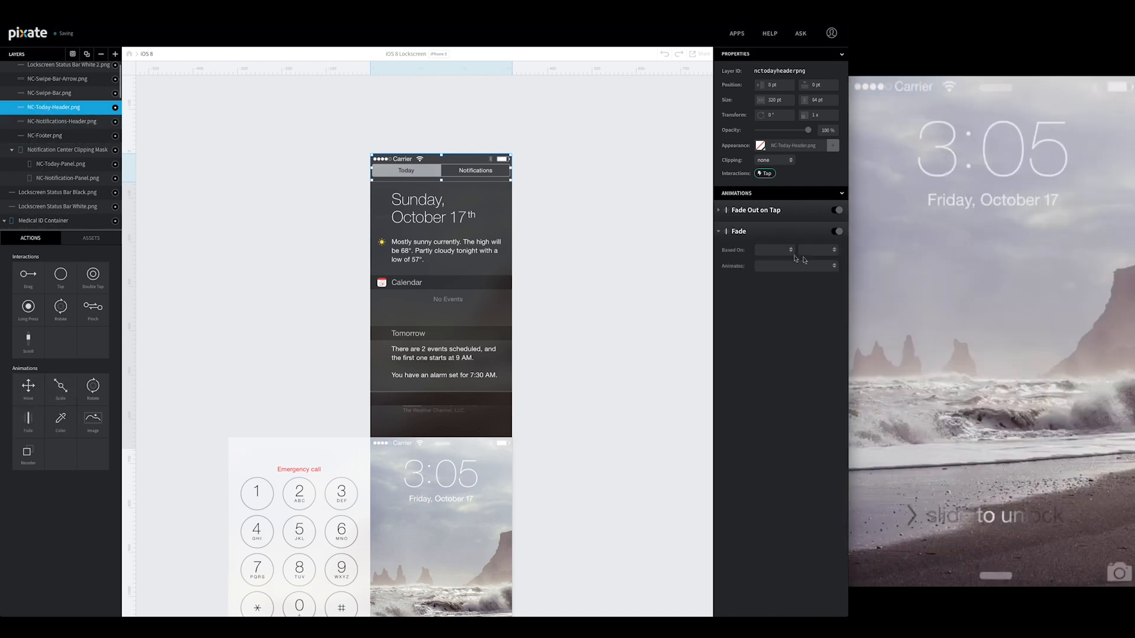
{"action": "double_click", "coordinate": [739, 231]}
{"action": "type", "text": "Fade In on Header Tap"}
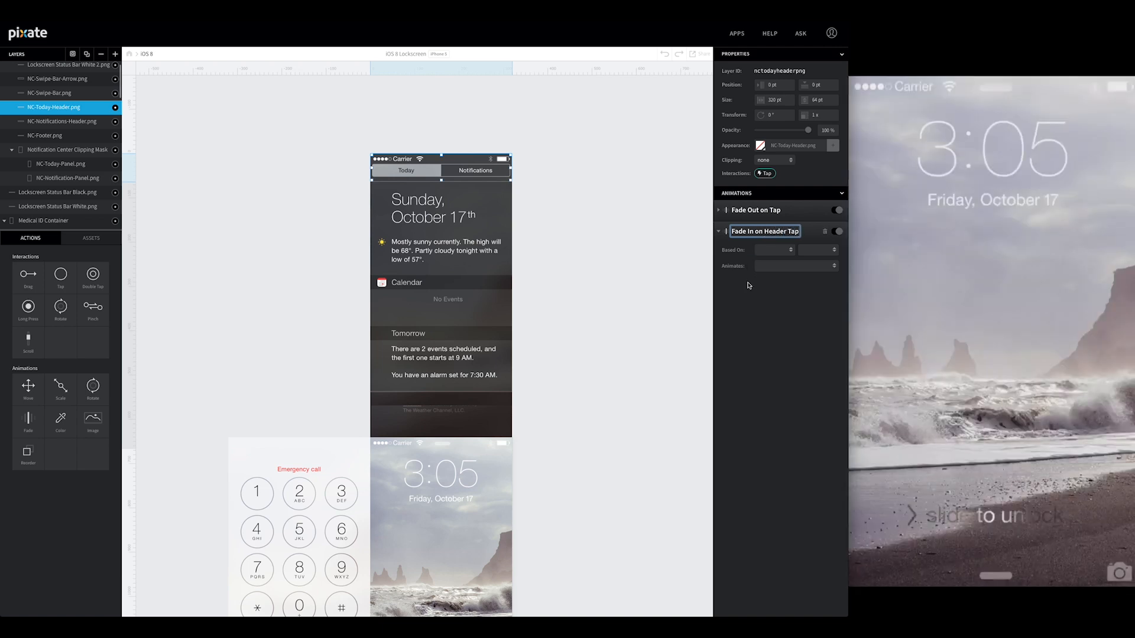
{"action": "key", "text": "Return"}
{"action": "left_click", "coordinate": [786, 251]}
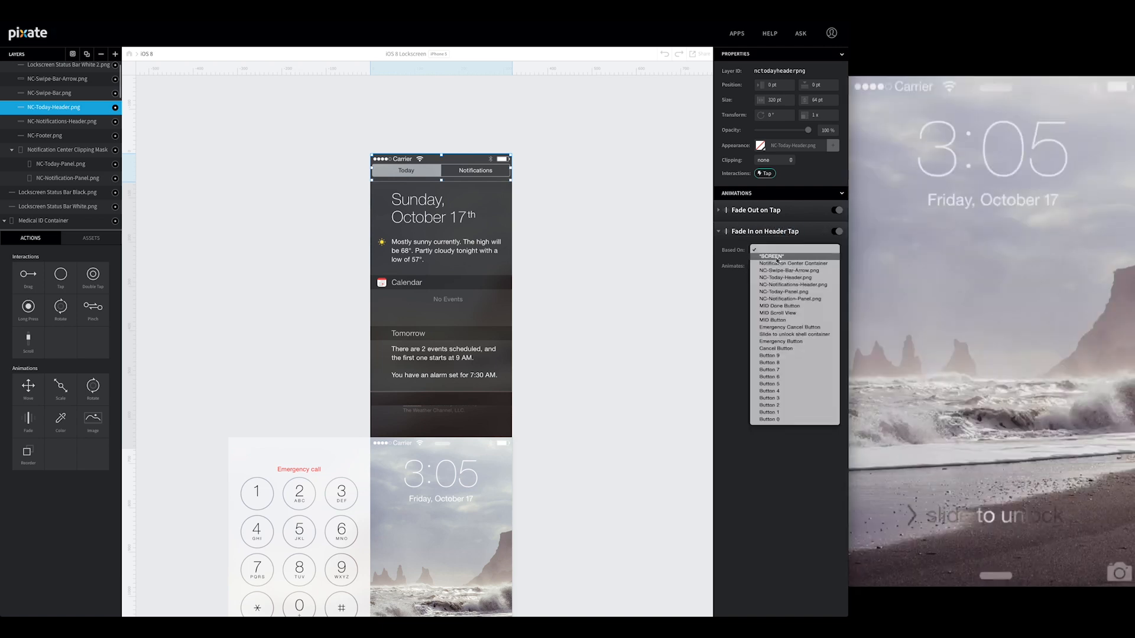
{"action": "left_click", "coordinate": [793, 286]}
{"action": "left_click", "coordinate": [814, 253]}
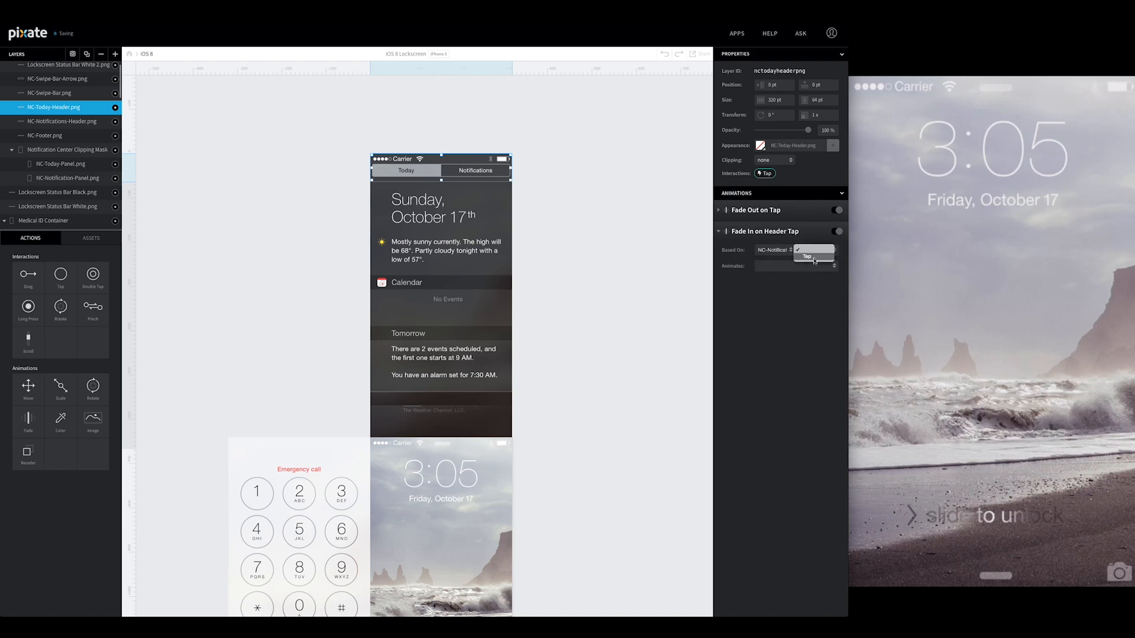
{"action": "left_click", "coordinate": [814, 259]}
{"action": "left_click", "coordinate": [814, 265]}
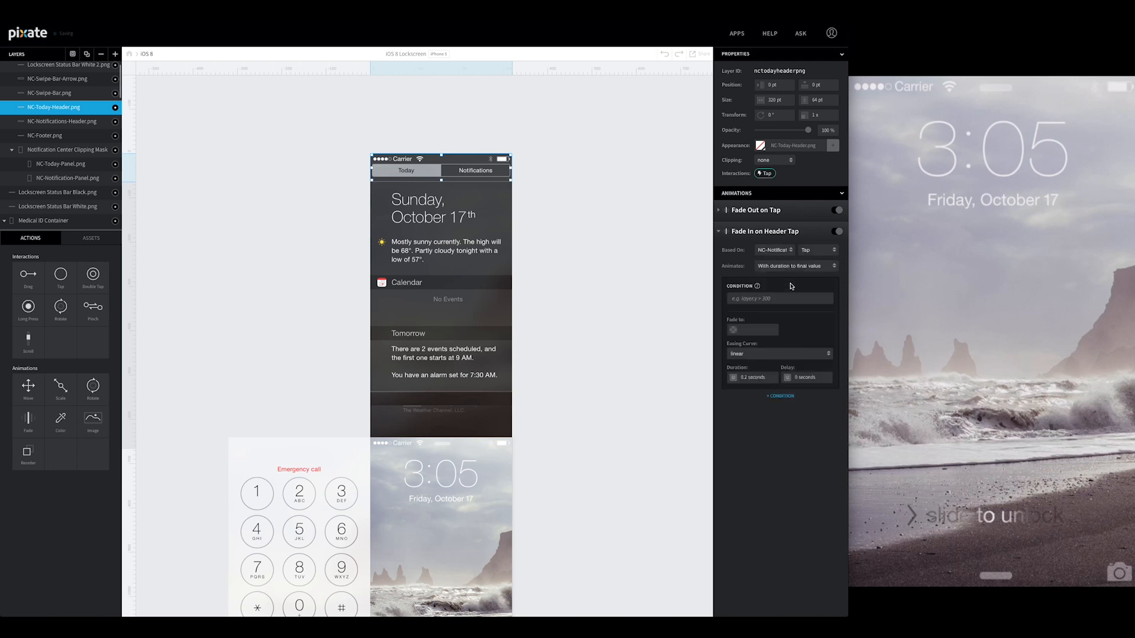
Step: Set the Today header's Fade In on Header Tap to fade to 100 % over 0 seconds
{"action": "left_click", "coordinate": [765, 329]}
{"action": "type", "text": "100"}
{"action": "key", "text": "Return"}
{"action": "left_click", "coordinate": [756, 377]}
{"action": "type", "text": "0"}
{"action": "key", "text": "Return"}
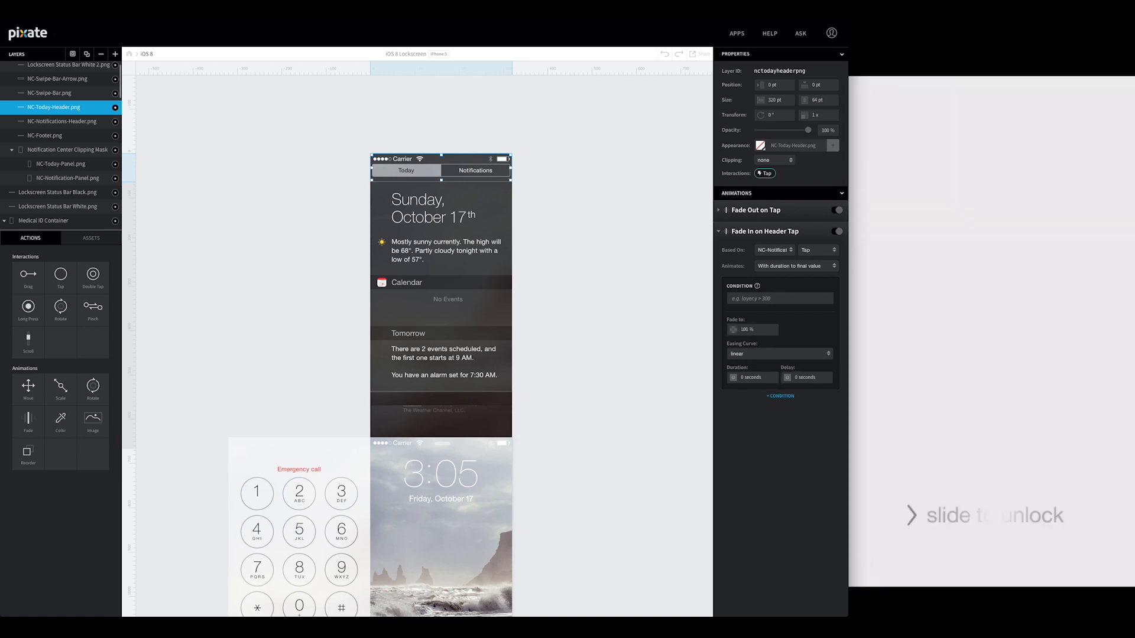
Step: Add a Drag interaction to NC-Today-Panel.png and restrict its Move w/ Drag to vertical with a top-edge minimum position of -130 pt
{"action": "left_click", "coordinate": [473, 221]}
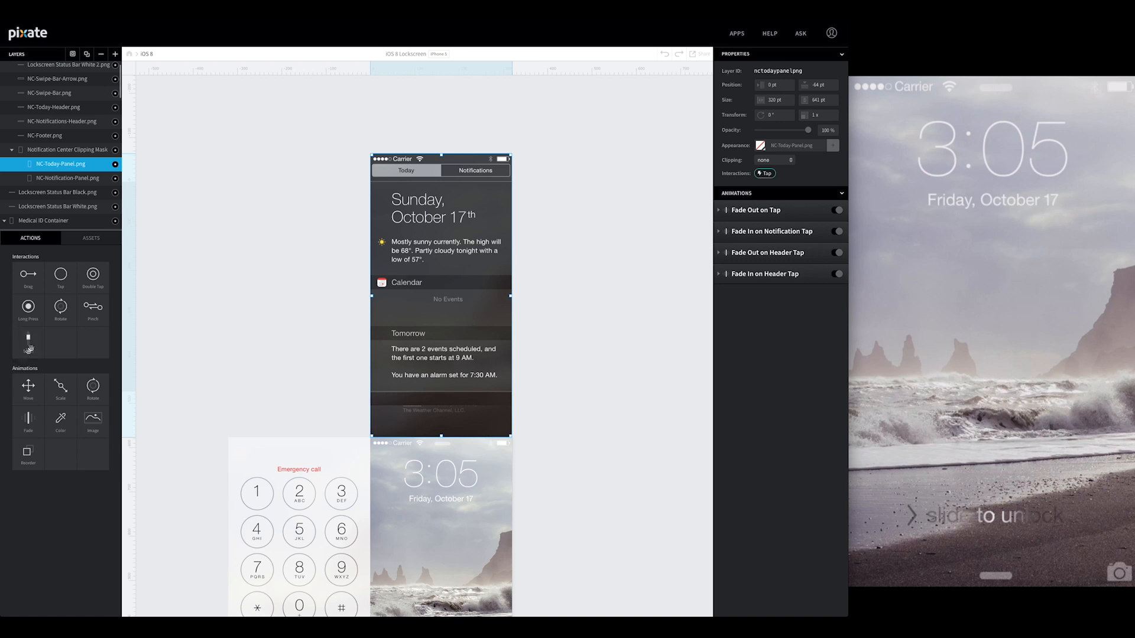
{"action": "left_click_drag", "start_coordinate": [28, 274], "coordinate": [59, 165]}
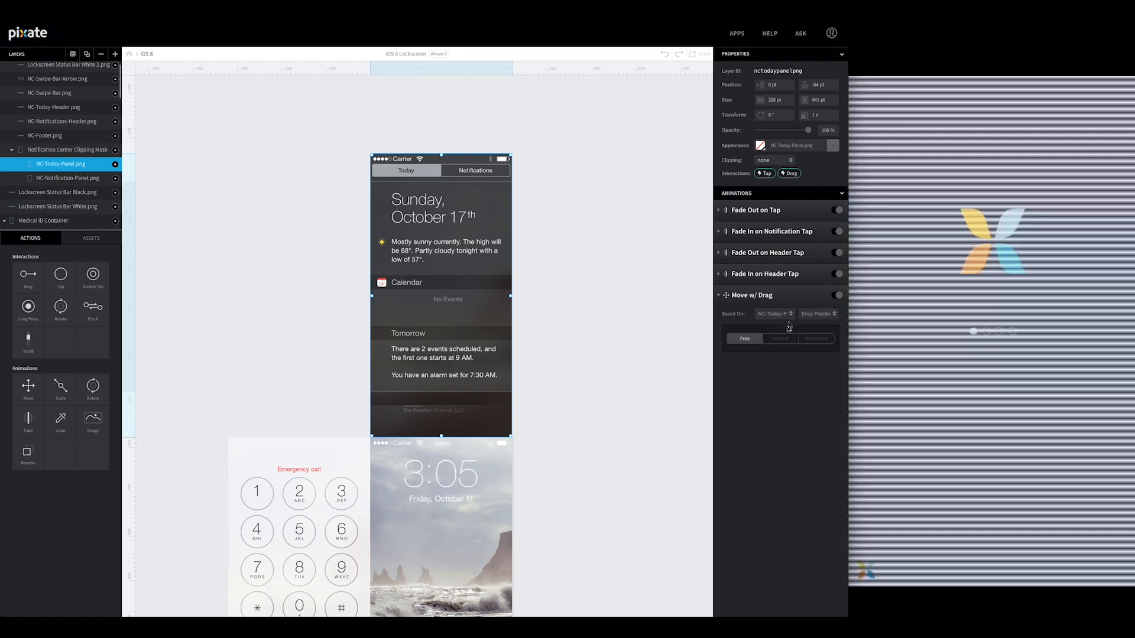
{"action": "left_click", "coordinate": [782, 341]}
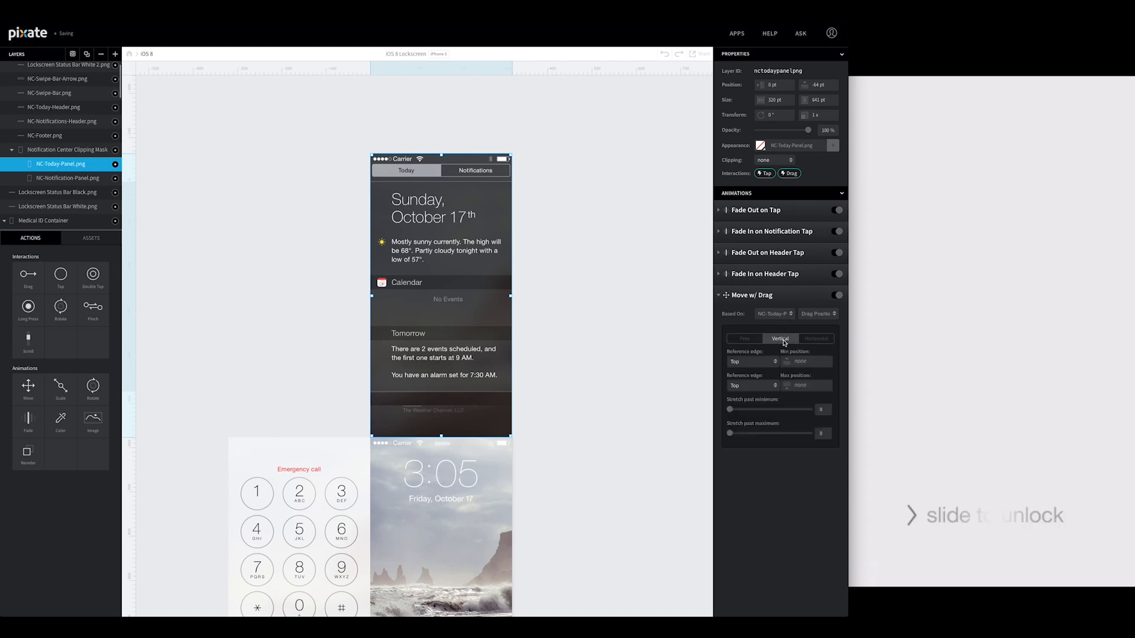
{"action": "left_click", "coordinate": [814, 361]}
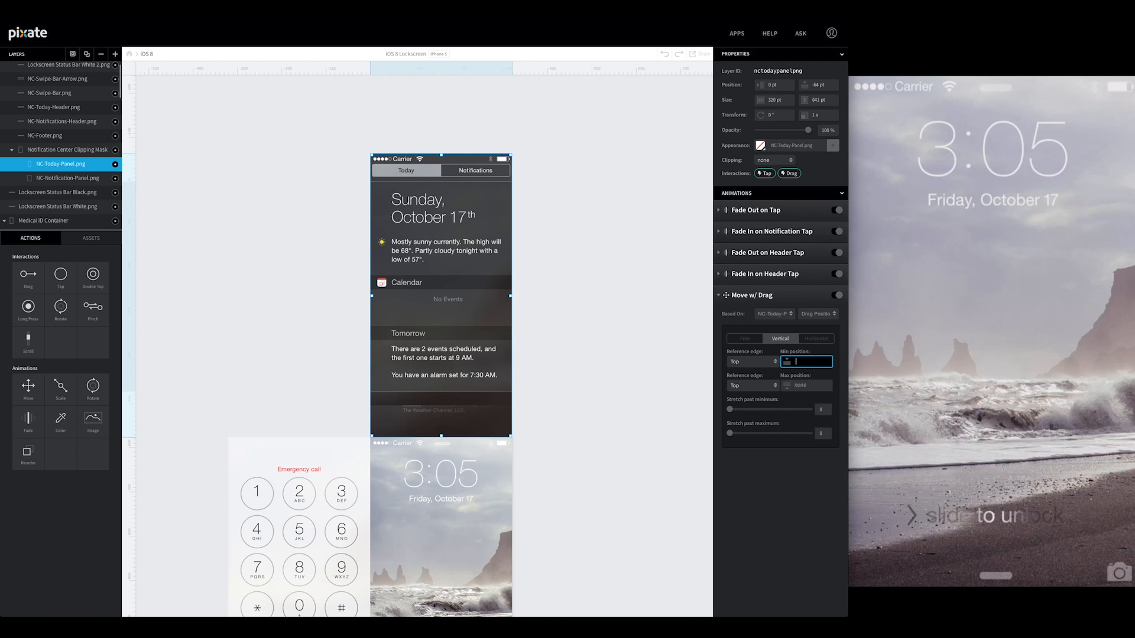
{"action": "type", "text": "-130"}
{"action": "key", "text": "Return"}
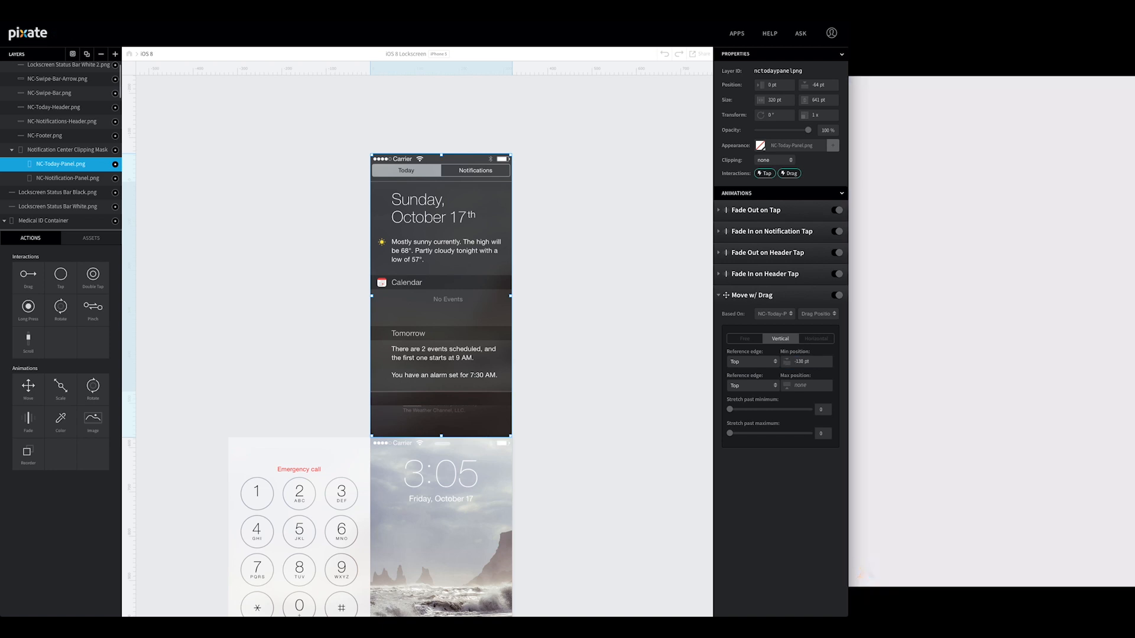
Step: Set the Today panel's vertical drag to a maximum position of -64 pt, with stretch past minimum and maximum both at 1
{"action": "left_click", "coordinate": [795, 386]}
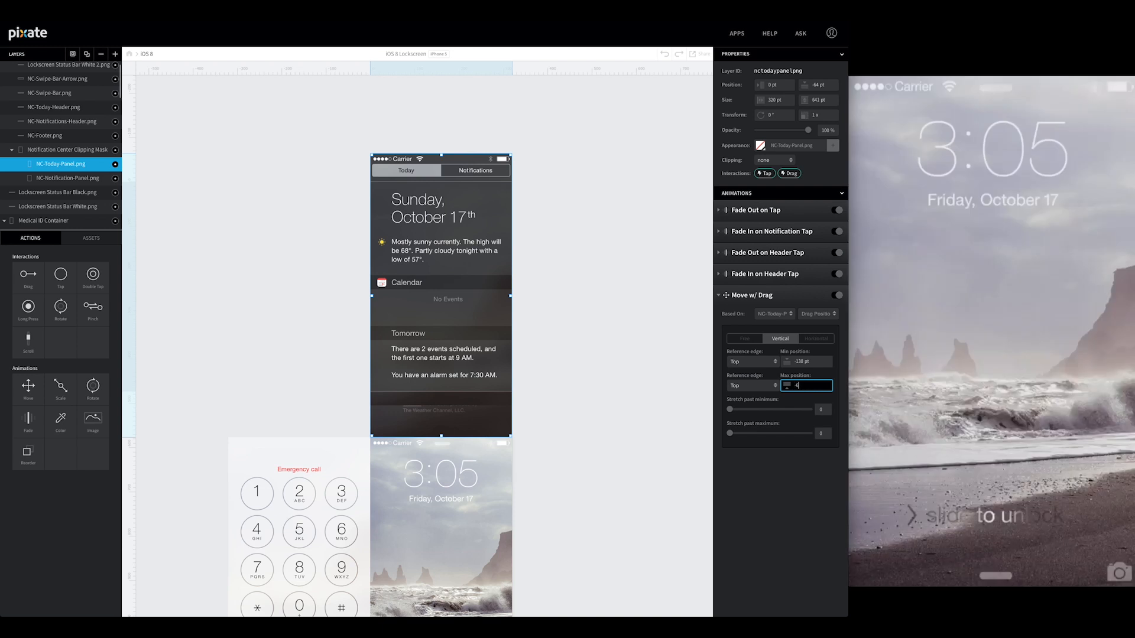
{"action": "key", "text": "Tab"}
{"action": "type", "text": "1"}
{"action": "key", "text": "Tab"}
{"action": "type", "text": "1"}
{"action": "key", "text": "Tab"}
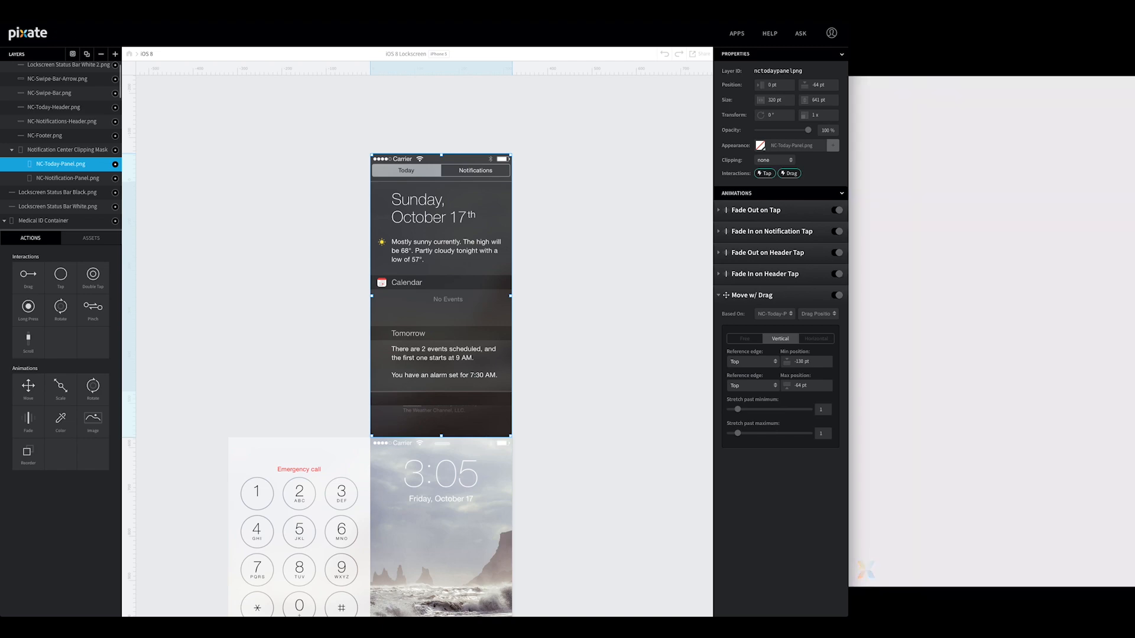